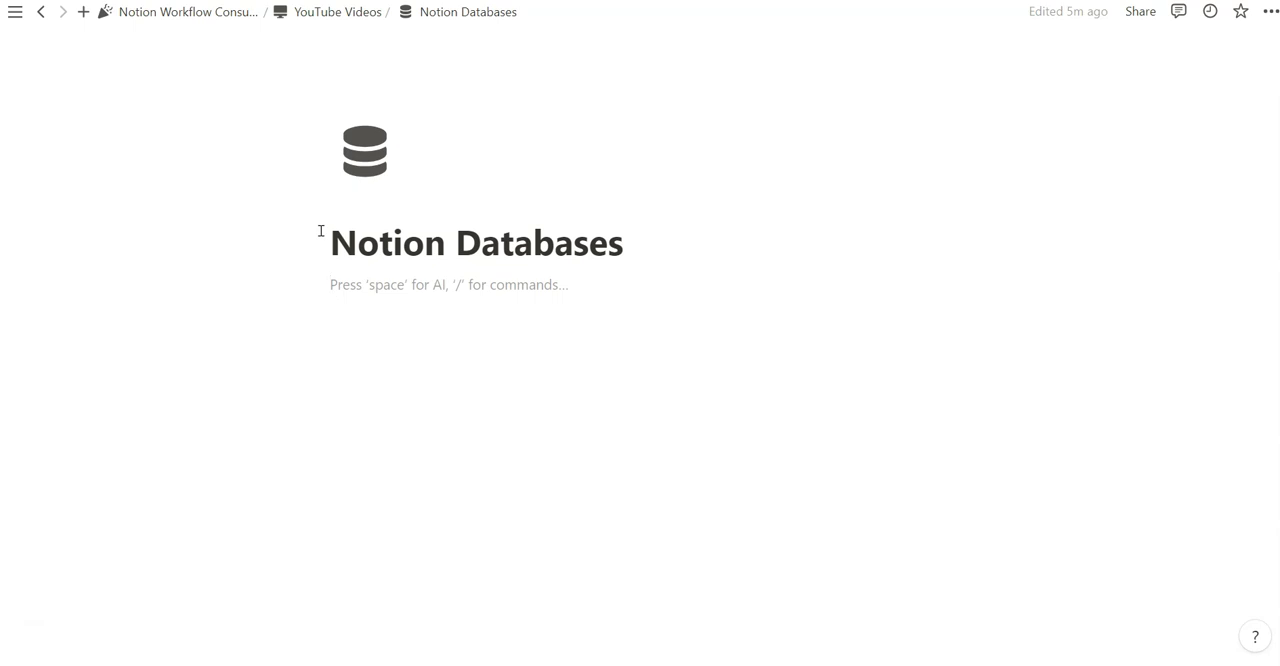
Insert an inline database below the title of the Notion Databases page
type("/")
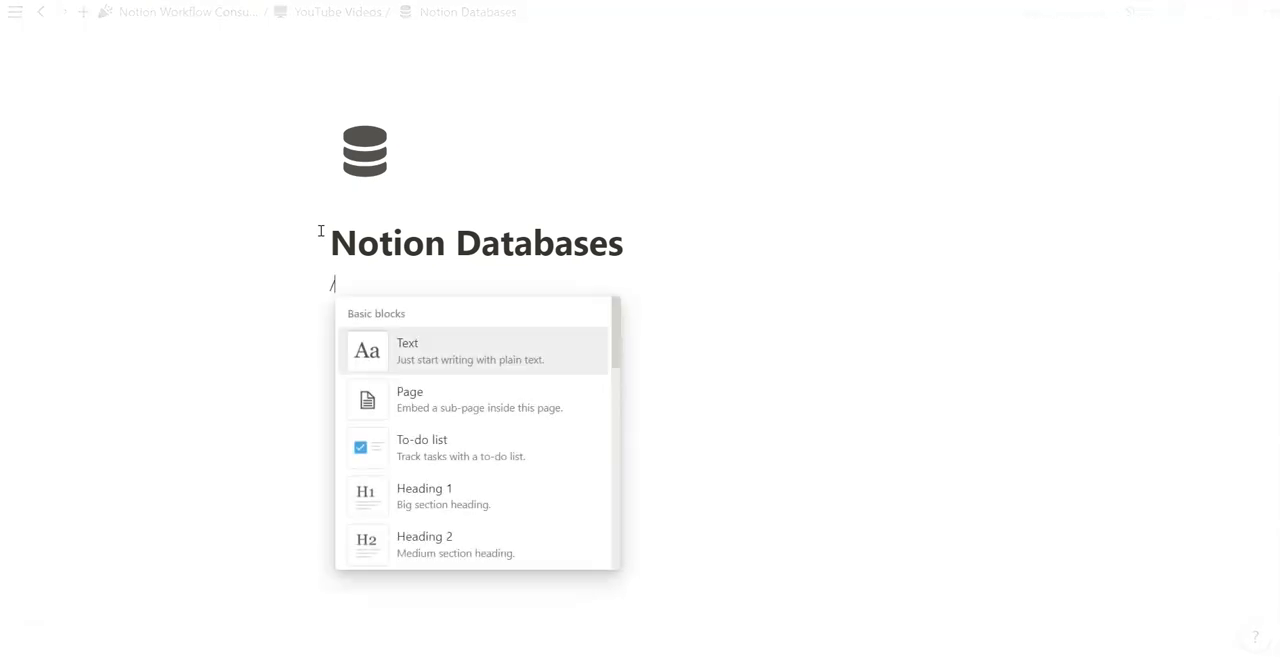
type("database")
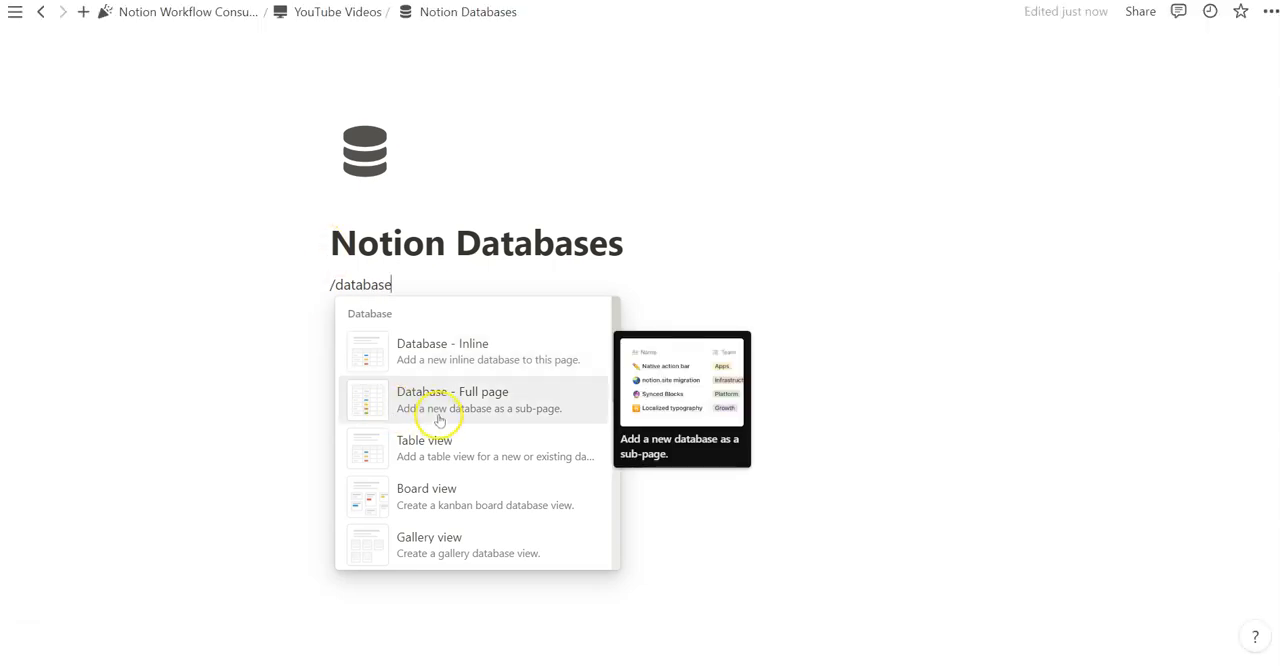
scroll(460, 377, "down", 5)
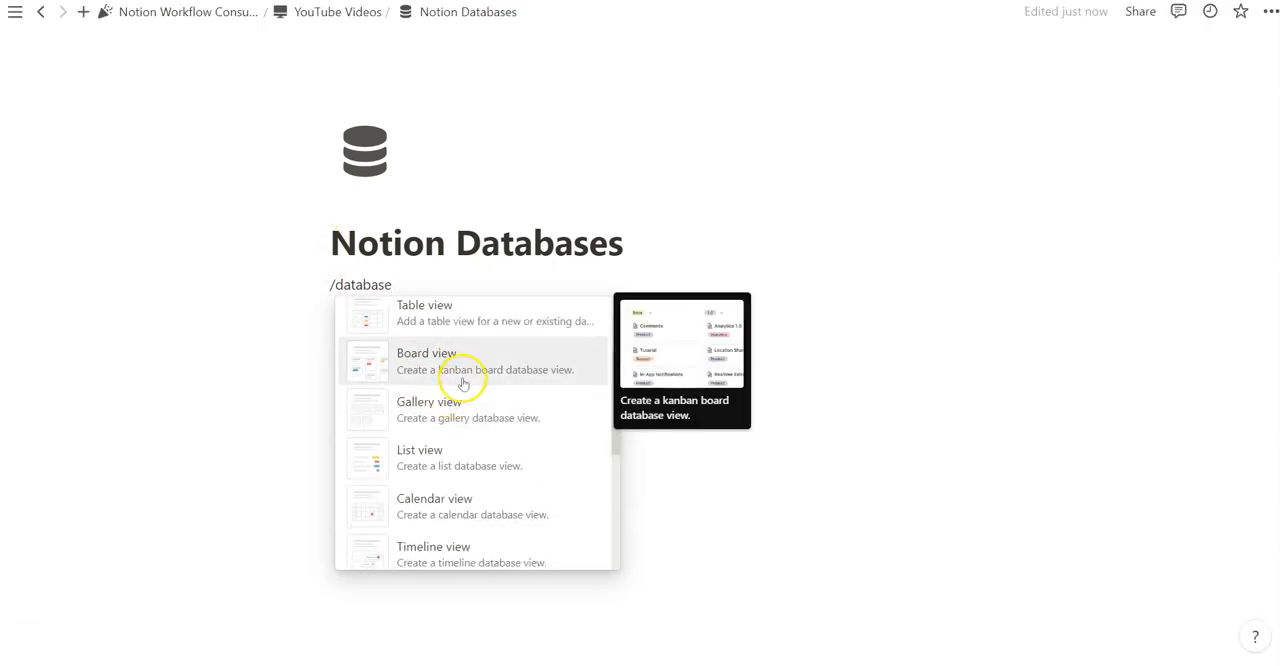
scroll(457, 471, "up", 1)
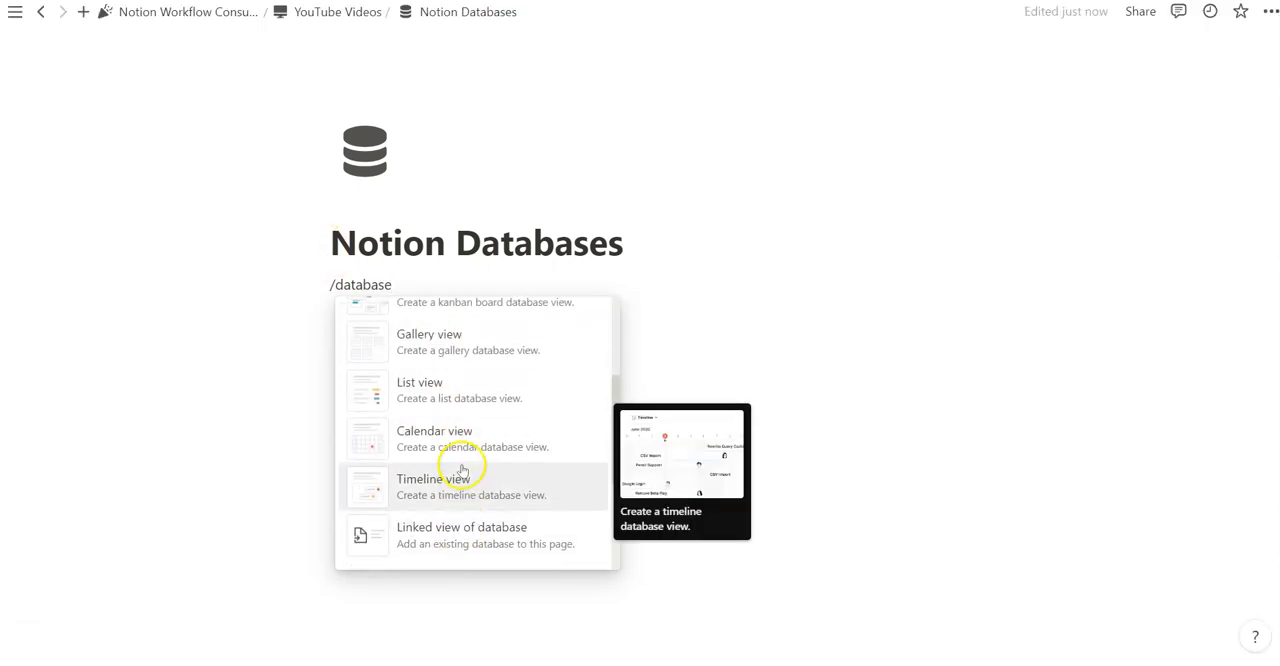
scroll(449, 487, "up", 1)
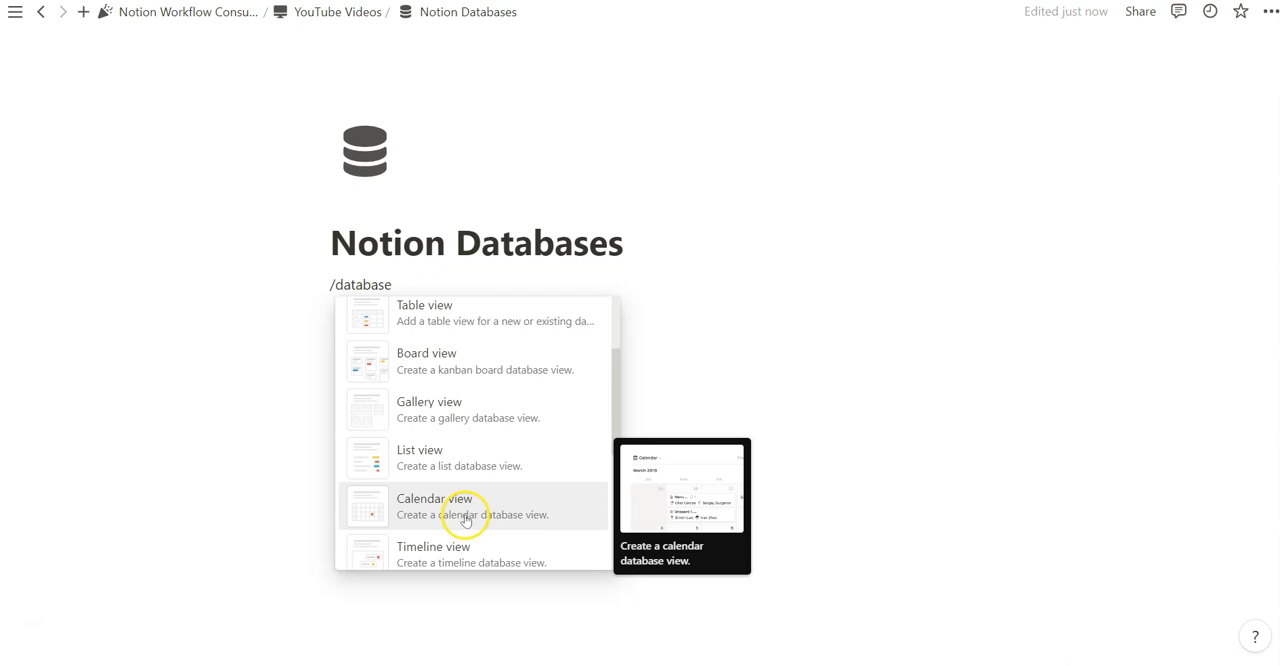
scroll(465, 520, "up", 2)
scroll(469, 478, "up", 2)
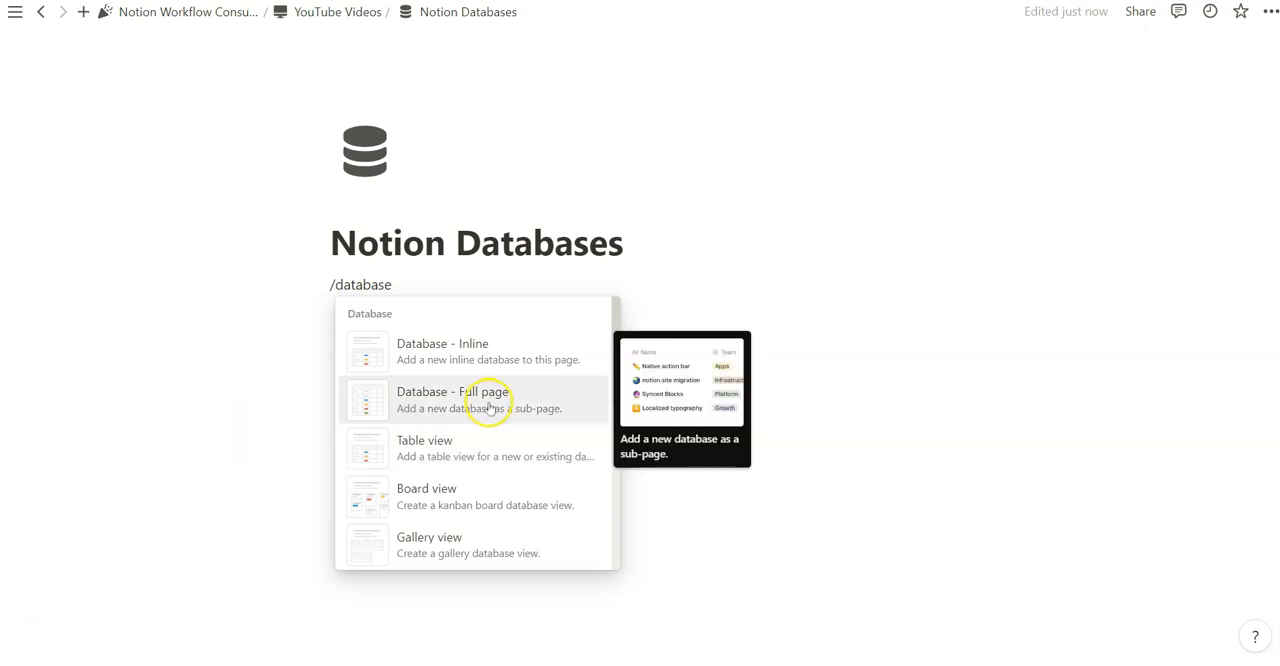
left_click(480, 346)
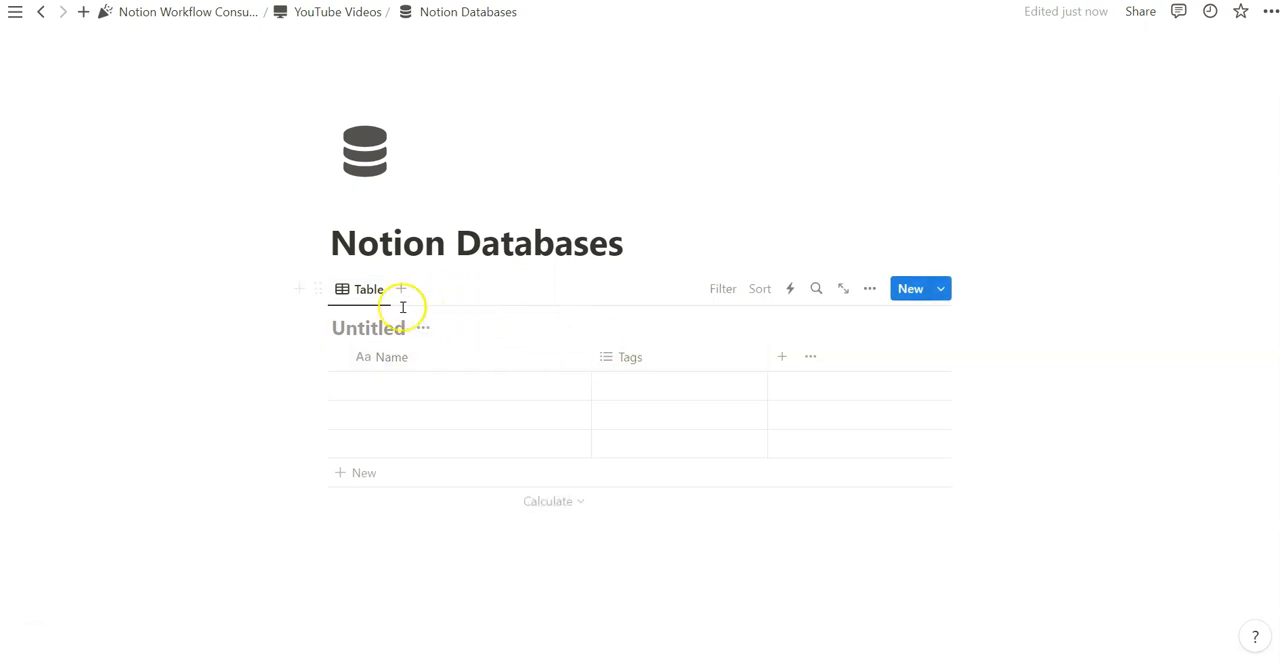
Add a heading reading "Header" above the inline database and an empty callout block below it
left_click(749, 244)
key("Return")
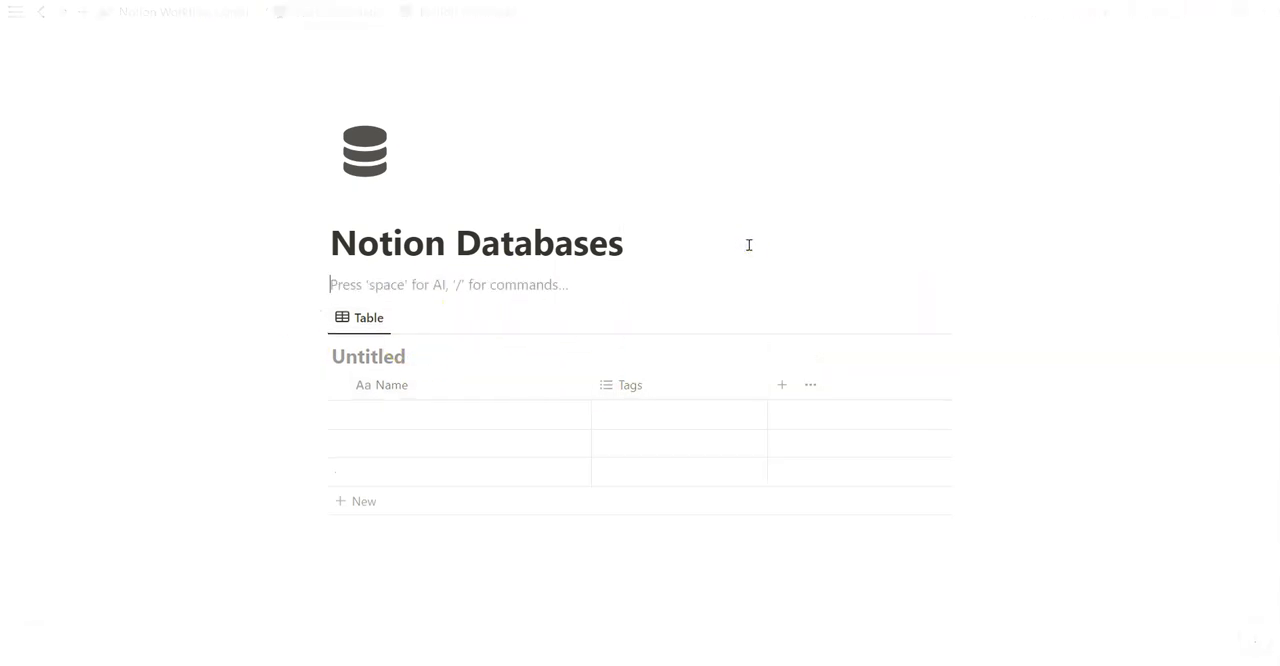
type("/h")
left_click(583, 346)
type("Header")
left_click(391, 417)
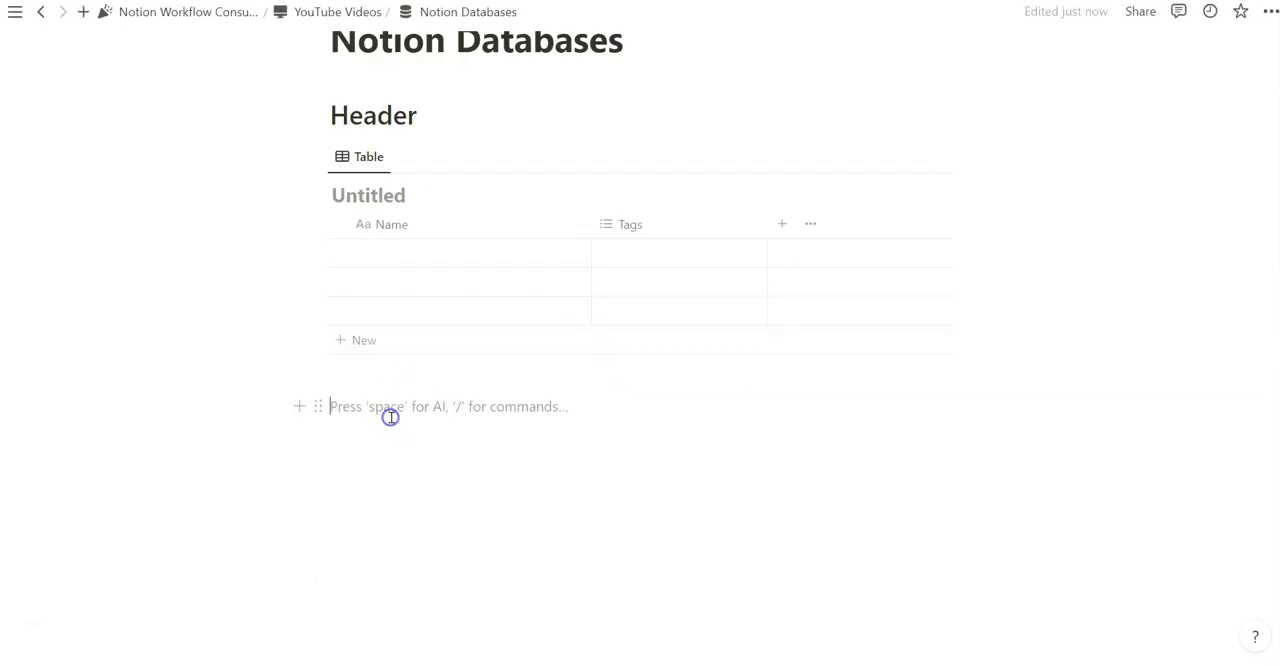
type("/")
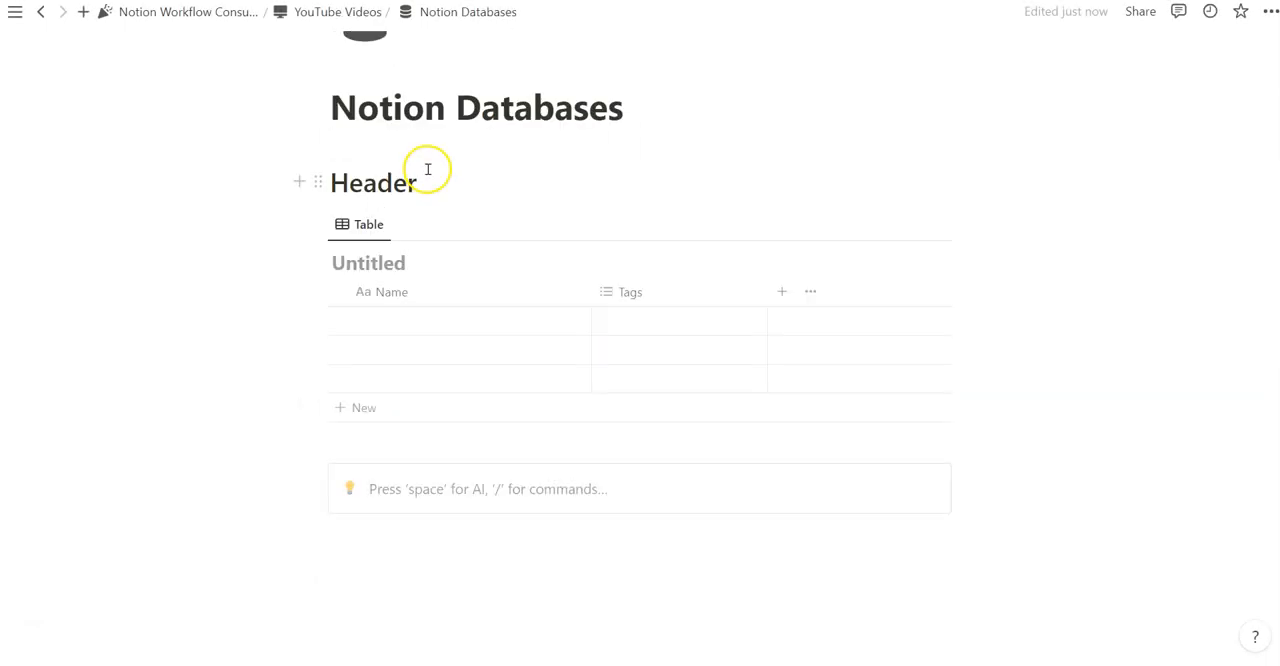
Title the inline database "Table" and open it as its own page
left_click(397, 262)
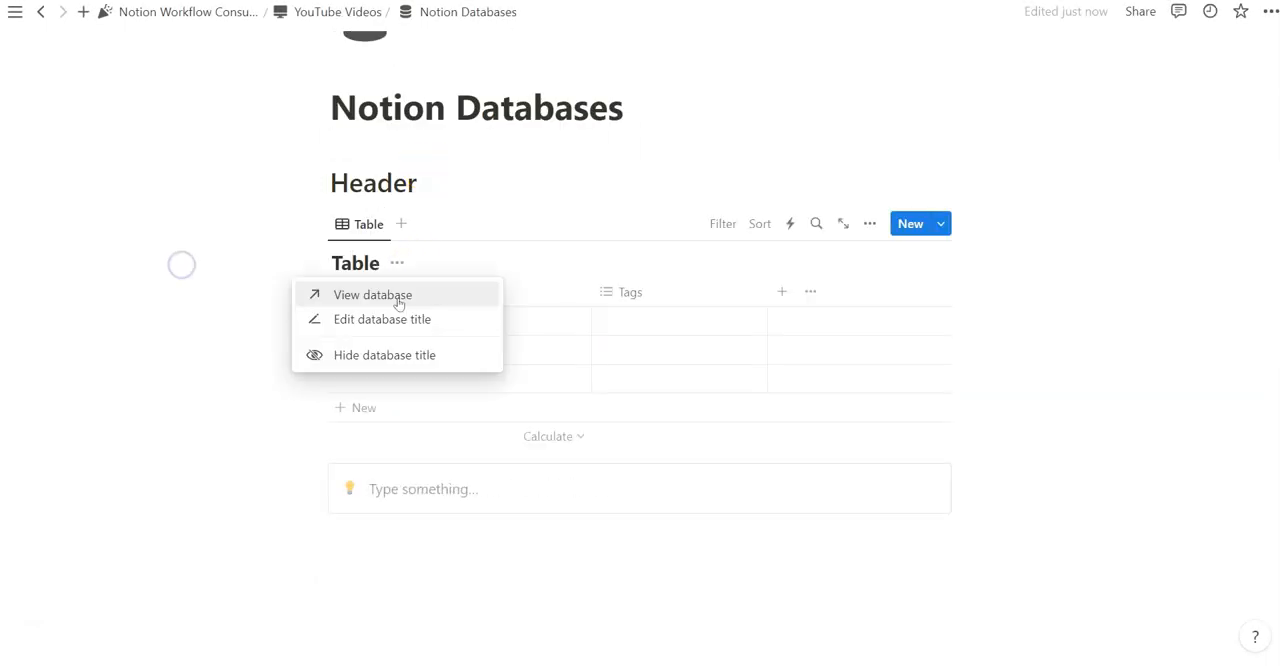
left_click(378, 296)
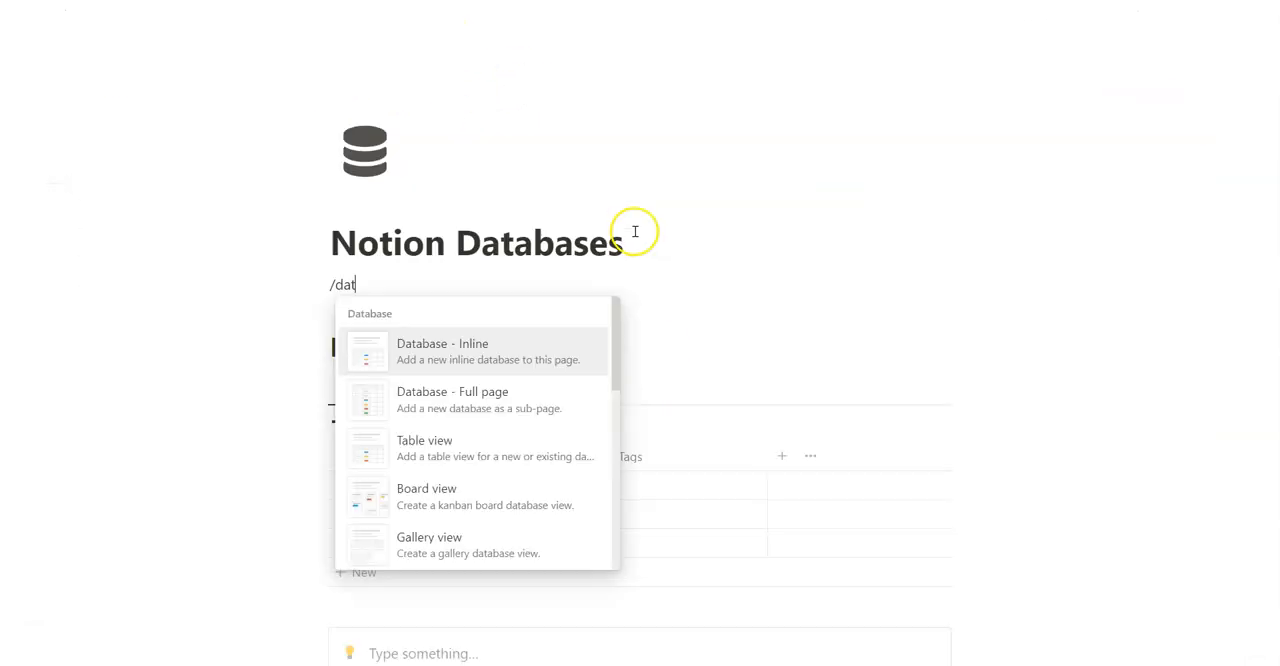
Insert a full-page database inside the Notion Databases page and enter "Tab" as its title
type("base")
left_click(528, 391)
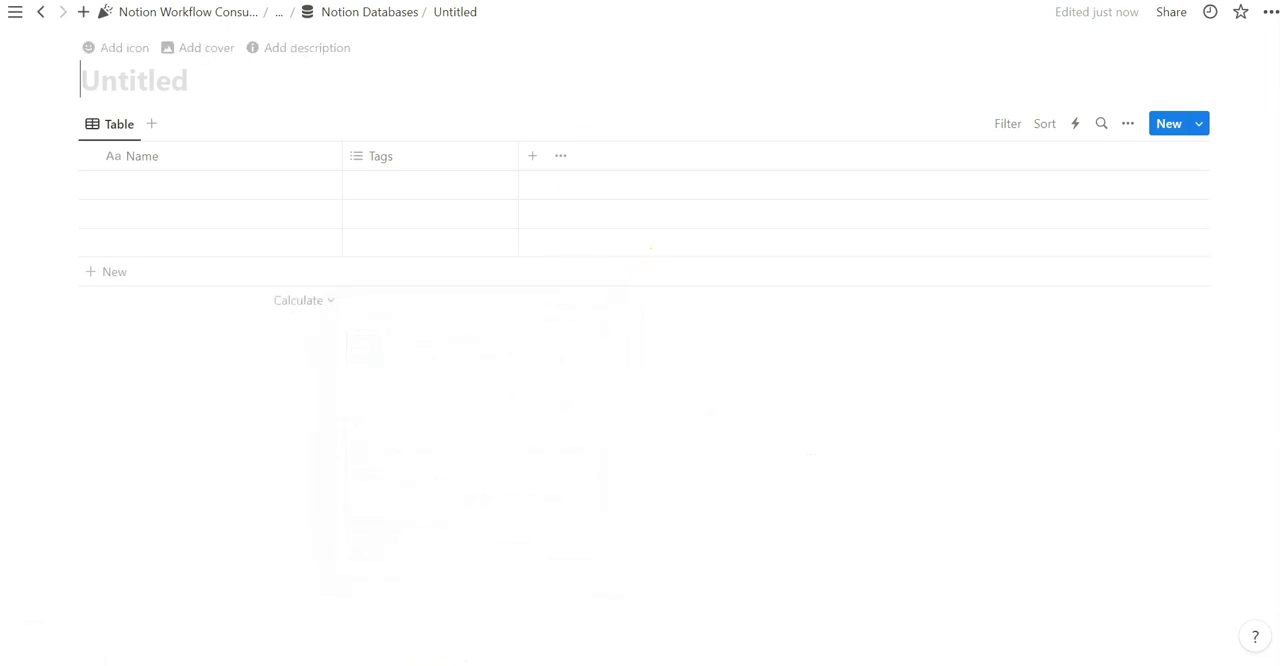
type("Tab")
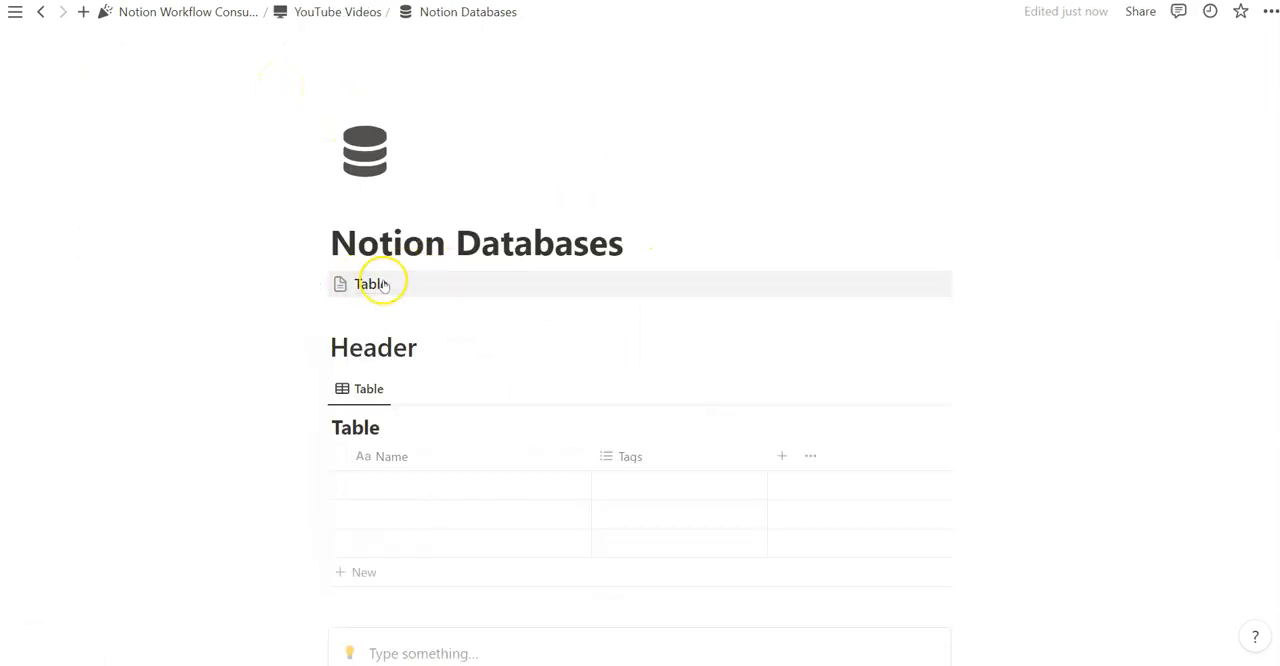
Return to the Notion Databases page and delete all of its content blocks, including the inline database
mouse_move(373, 288)
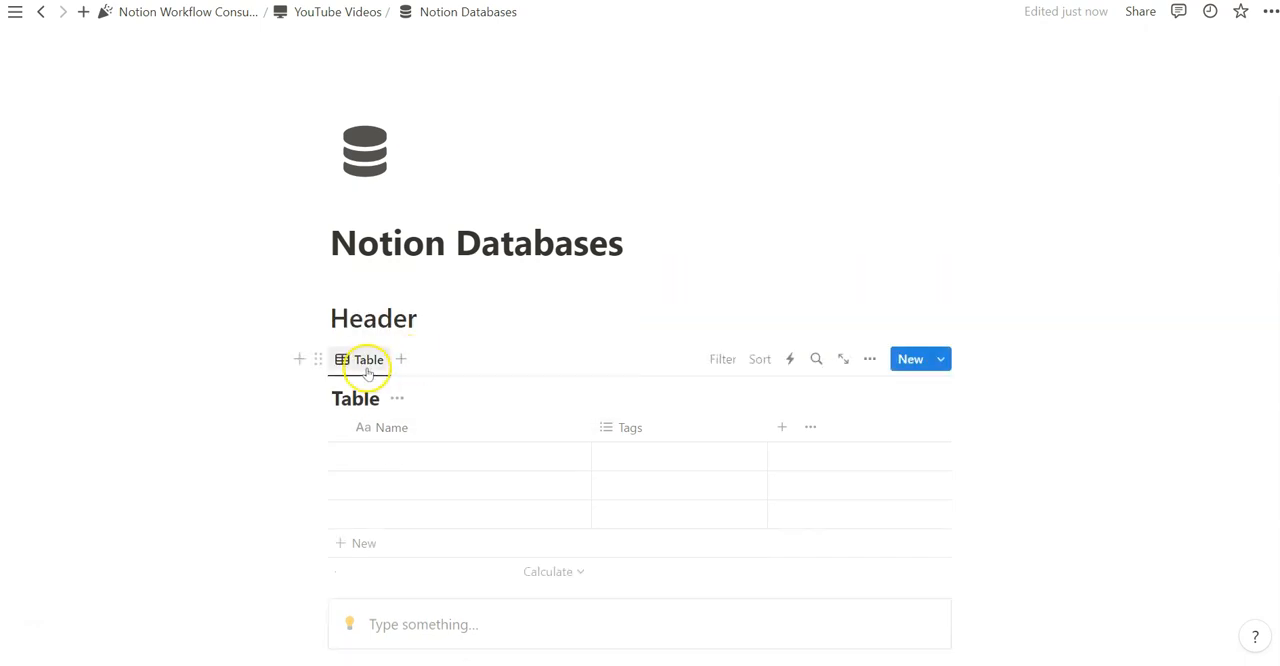
left_click(321, 357)
left_click(168, 184)
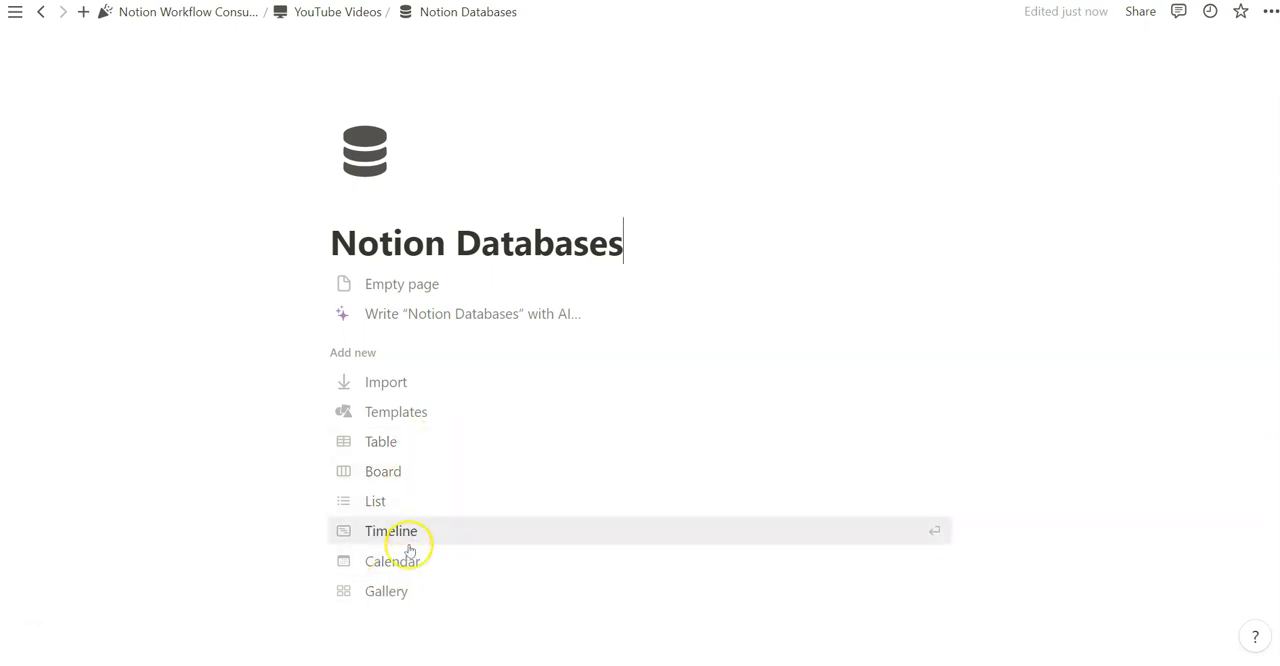
Turn the empty Notion Databases page into a table view that uses a new database as its data source
left_click(400, 446)
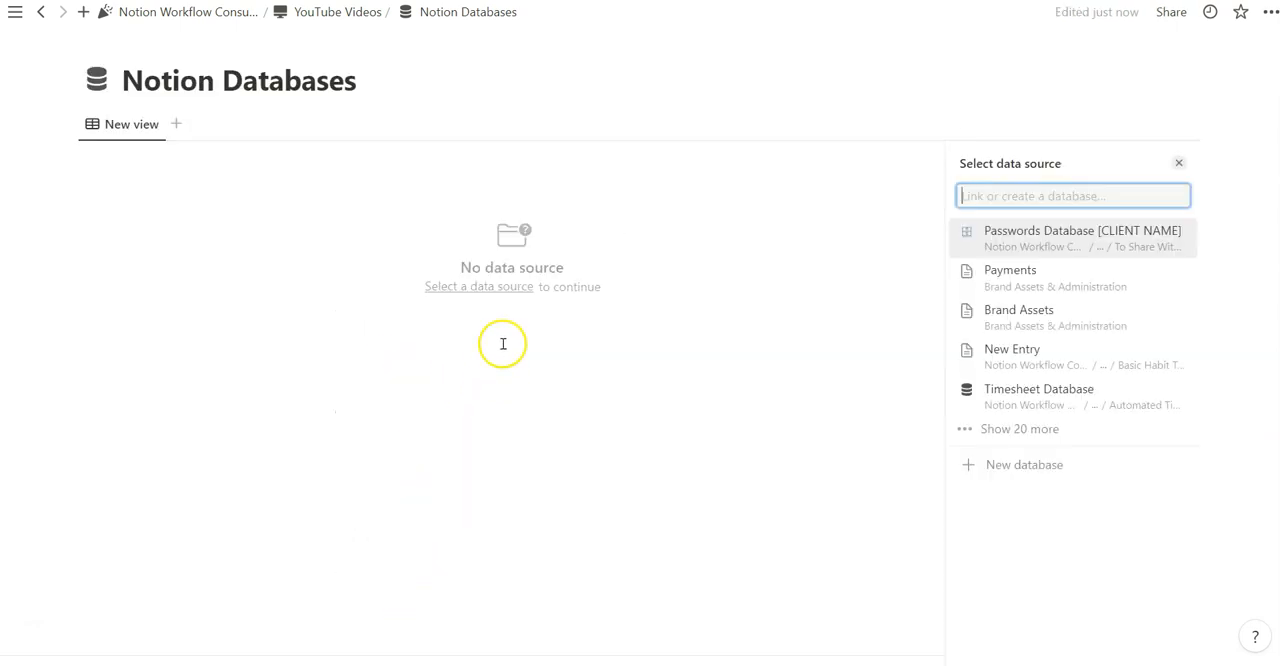
left_click(1016, 466)
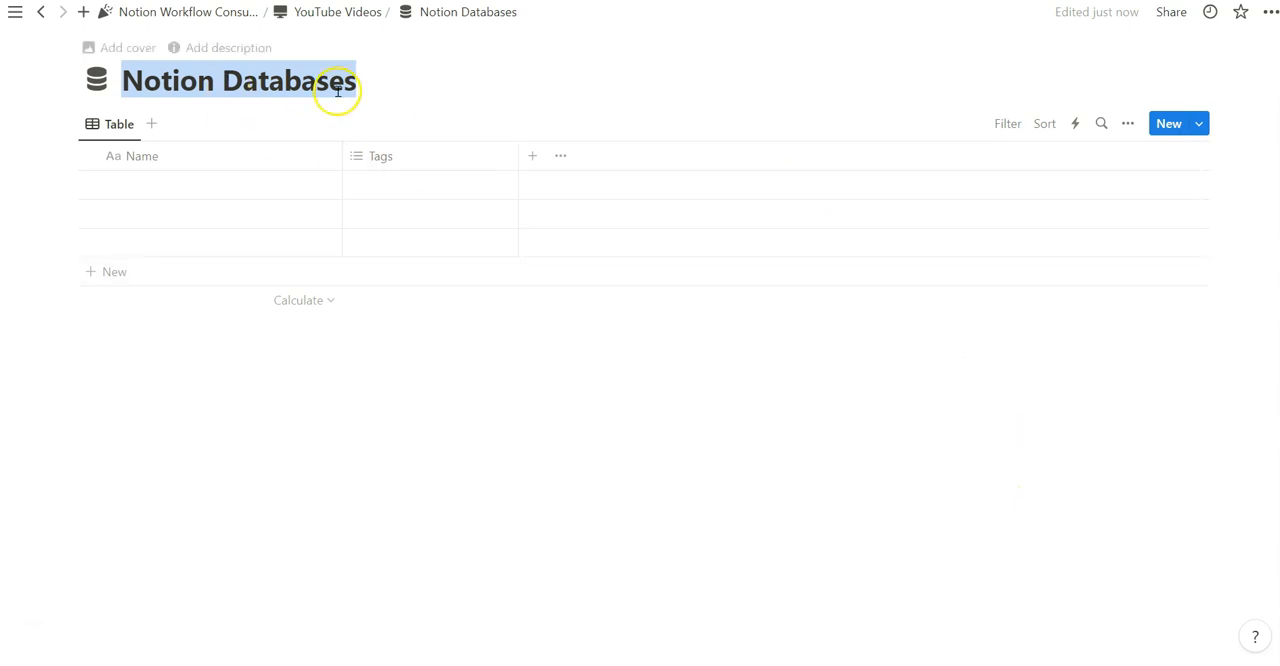
left_click(207, 138)
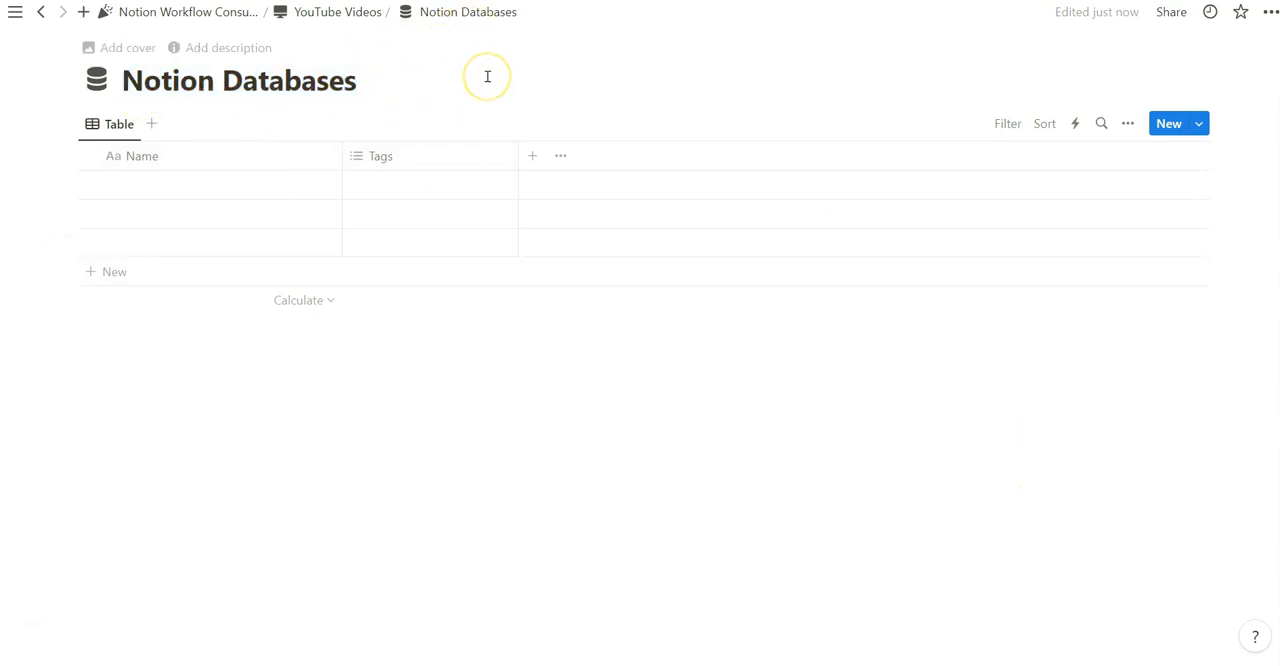
In YouTube Videos, place Notion Databases inside a new page titled "Databases" with a database icon
left_click(371, 11)
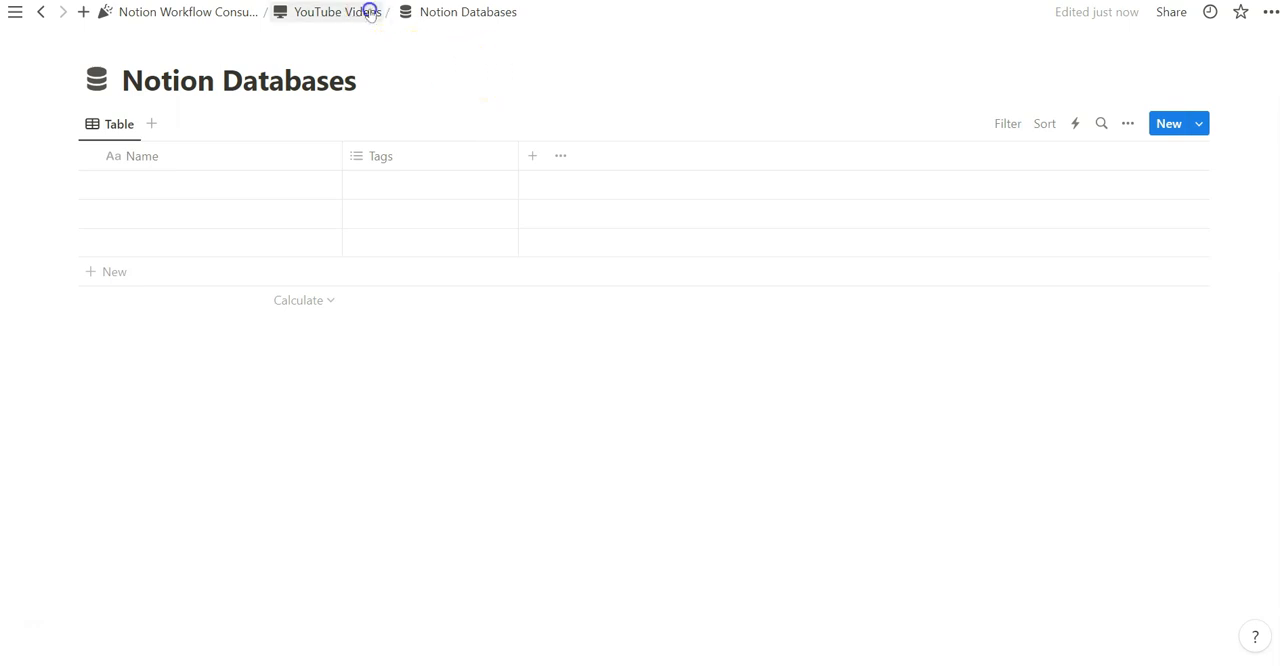
scroll(317, 426, "down", 10)
left_click_drag(372, 310, 379, 342)
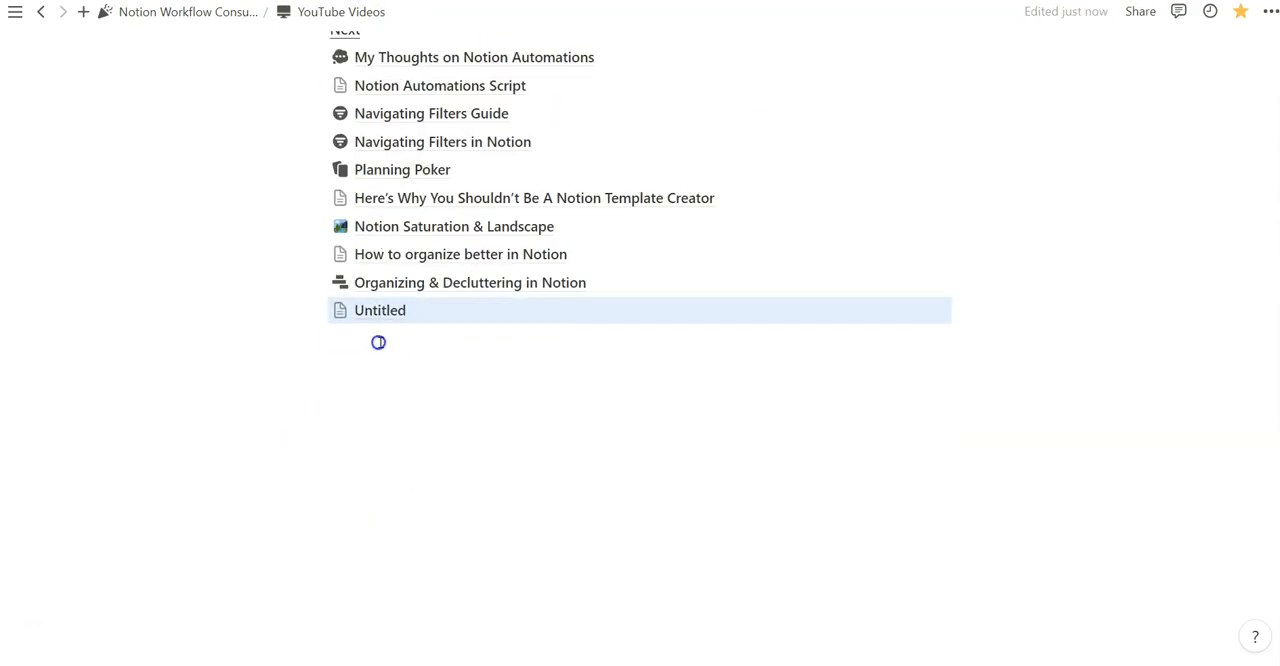
left_click(391, 307)
left_click(257, 183)
Embed a blank sub-page below Notion Databases on the Databases page
left_click(395, 348)
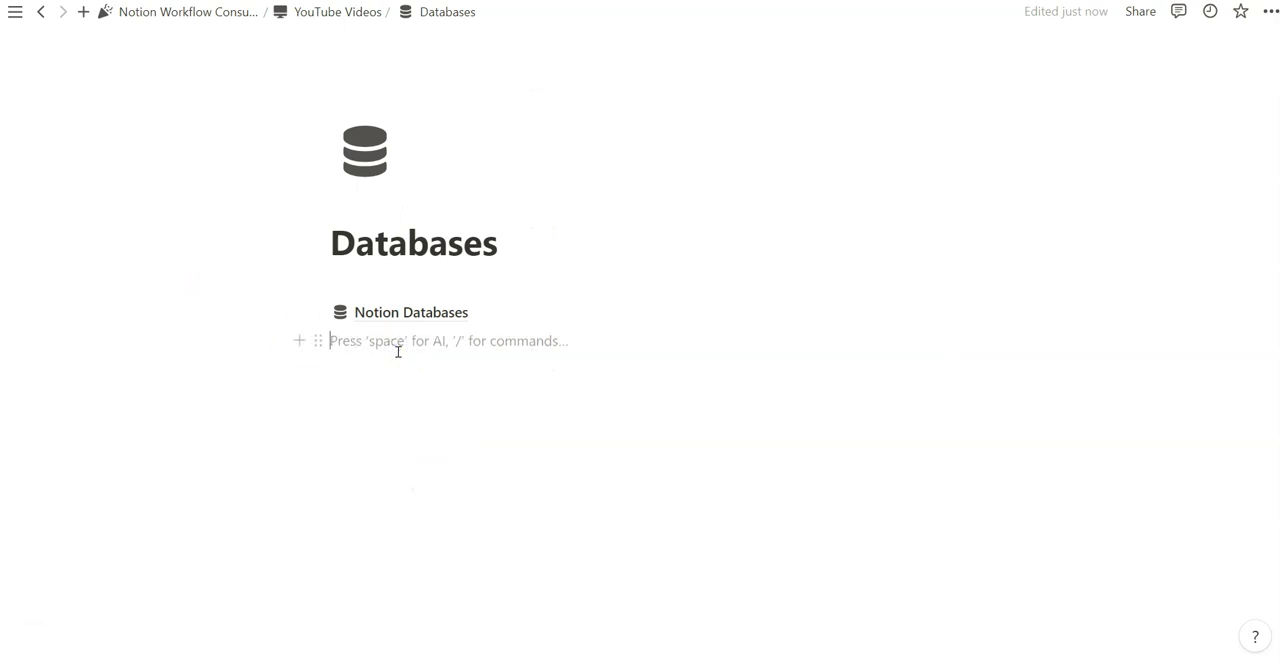
left_click(403, 385)
type("/page")
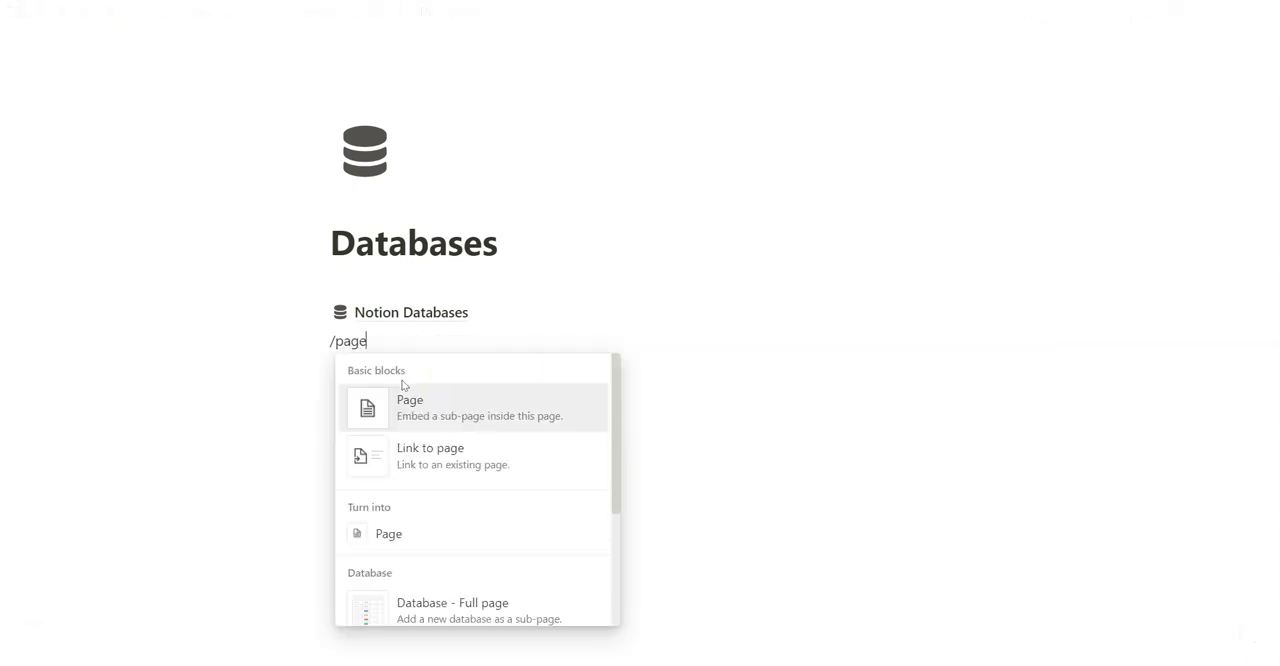
left_click(483, 414)
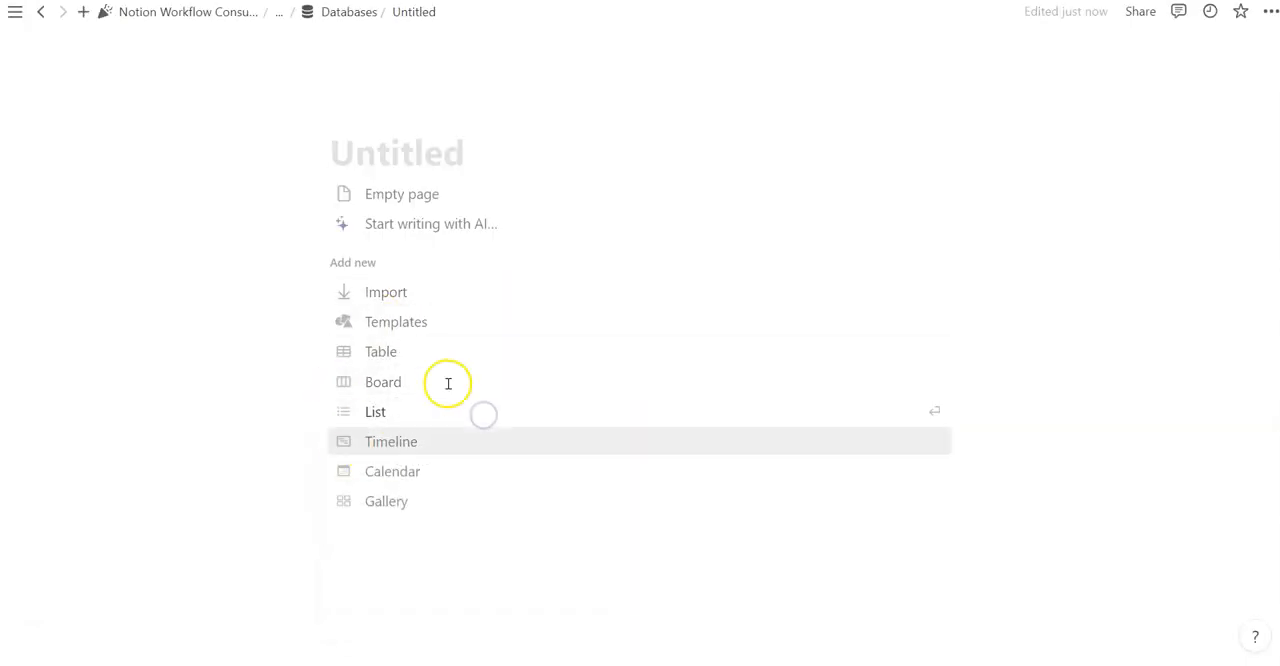
Go back to the Databases page and delete the untitled sub-page
left_click(40, 11)
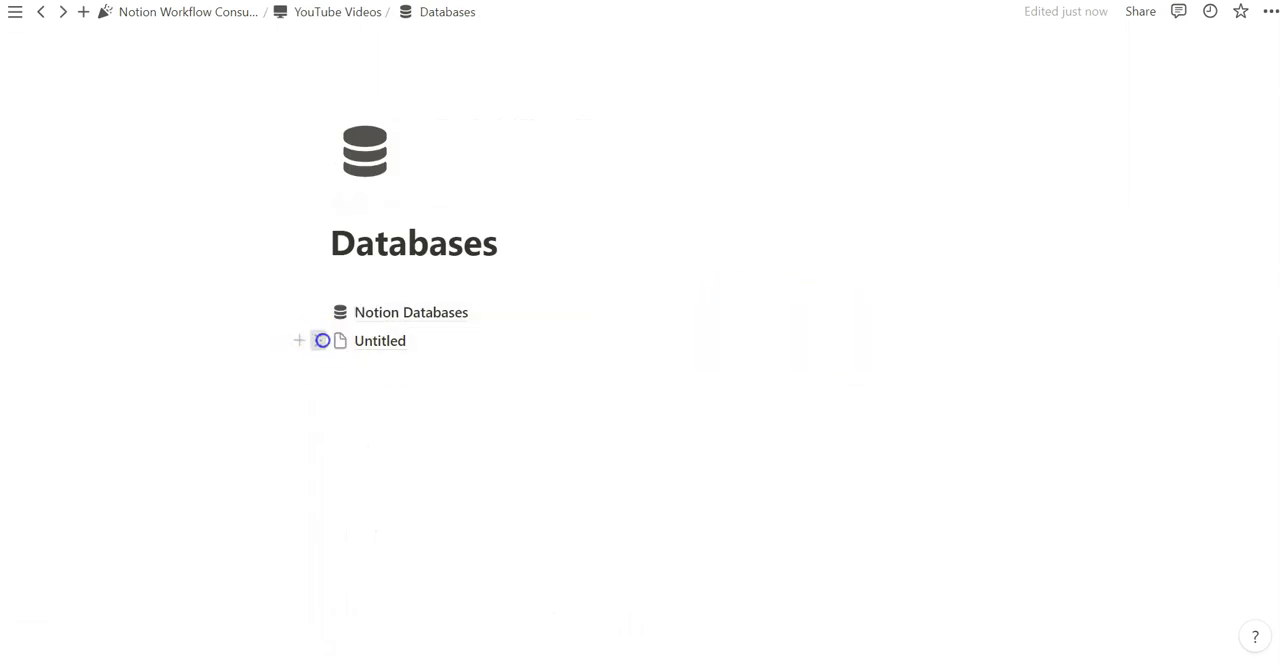
left_click(320, 340)
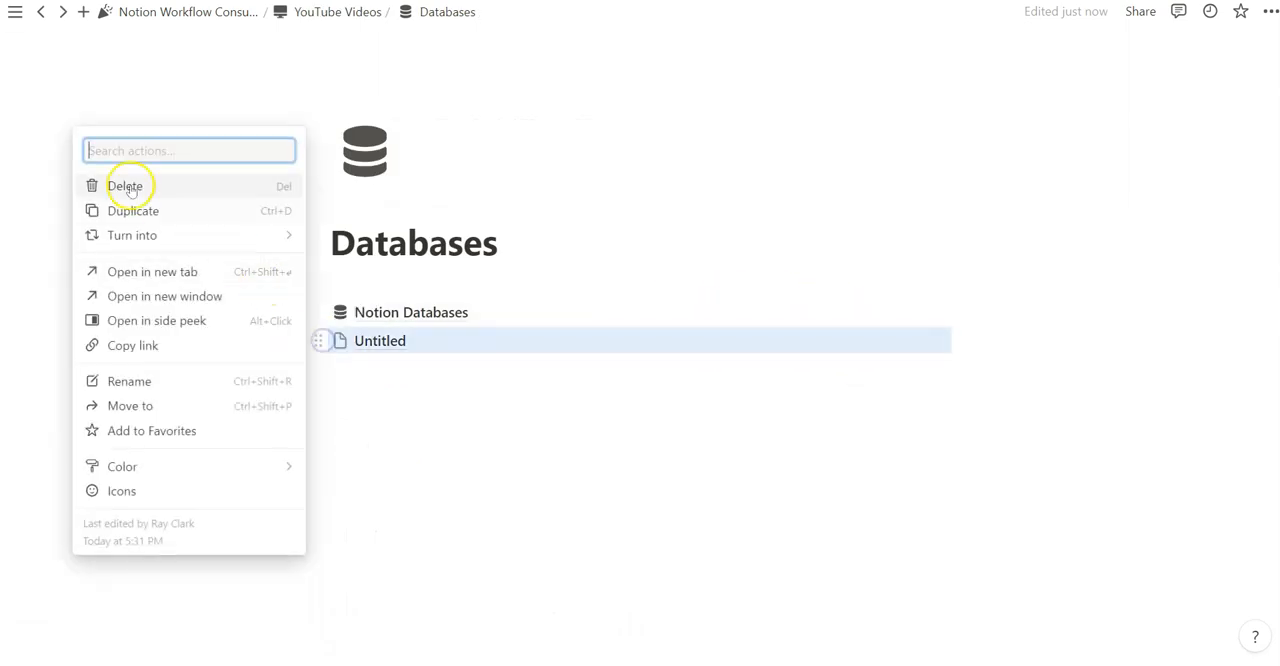
left_click(134, 183)
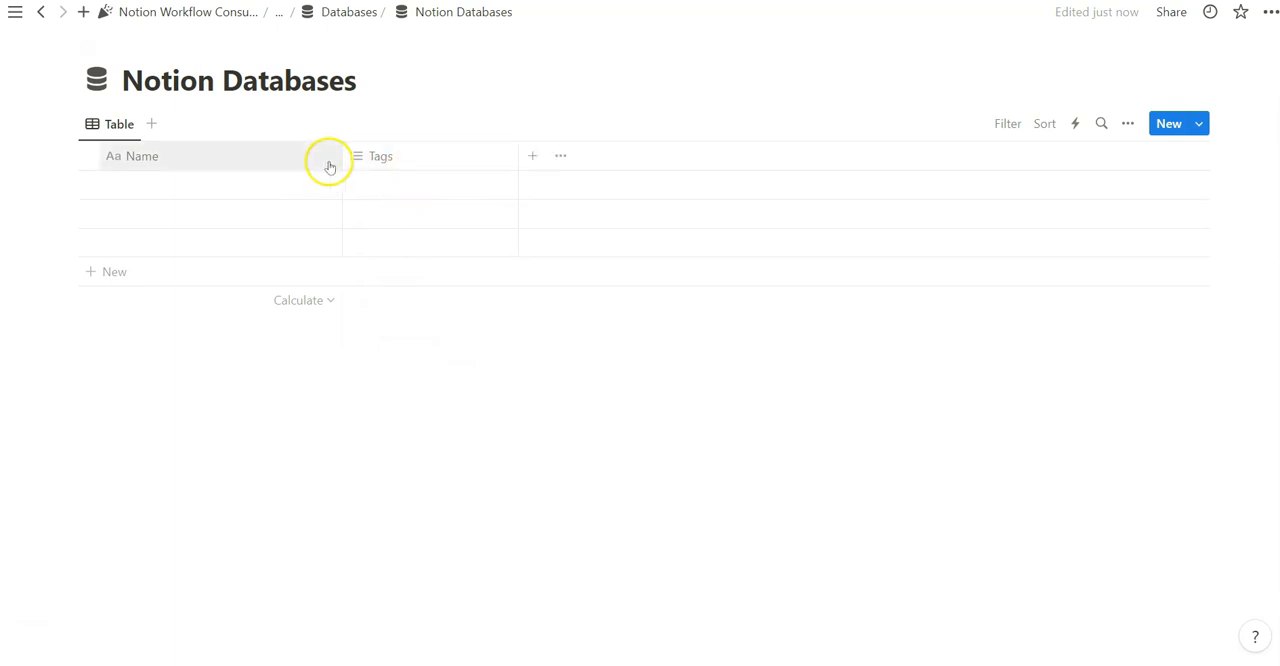
Delete the Tags property from the Notion Databases table
left_click(380, 155)
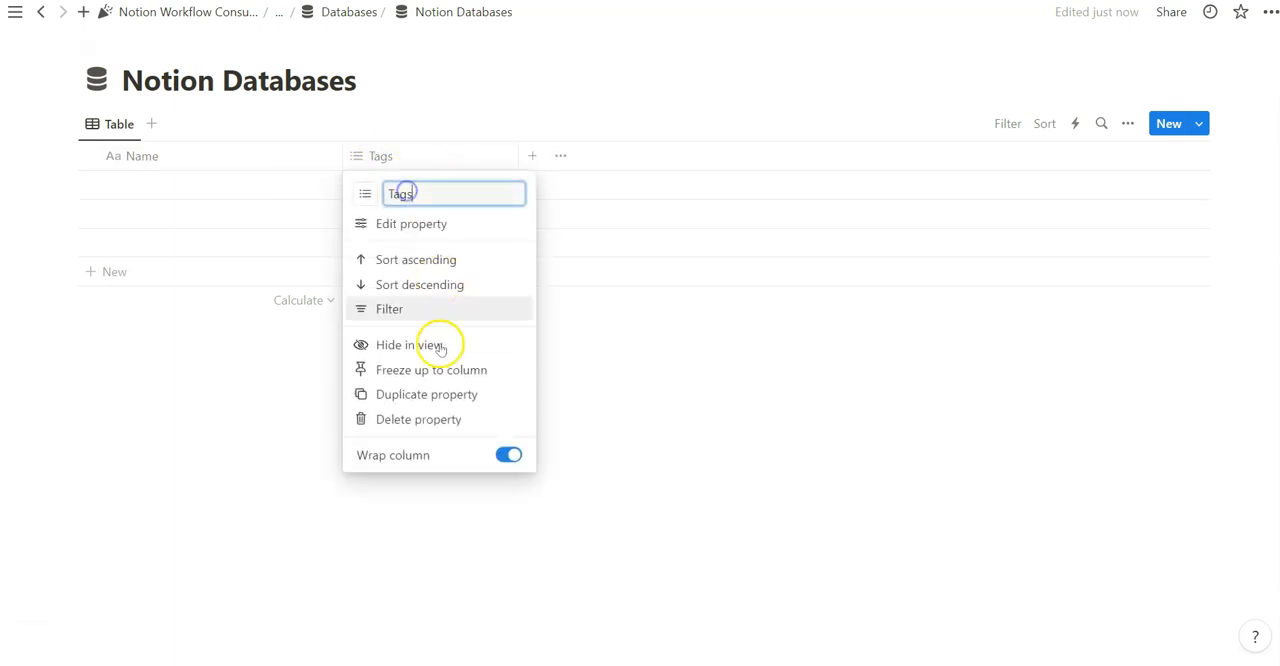
left_click(417, 419)
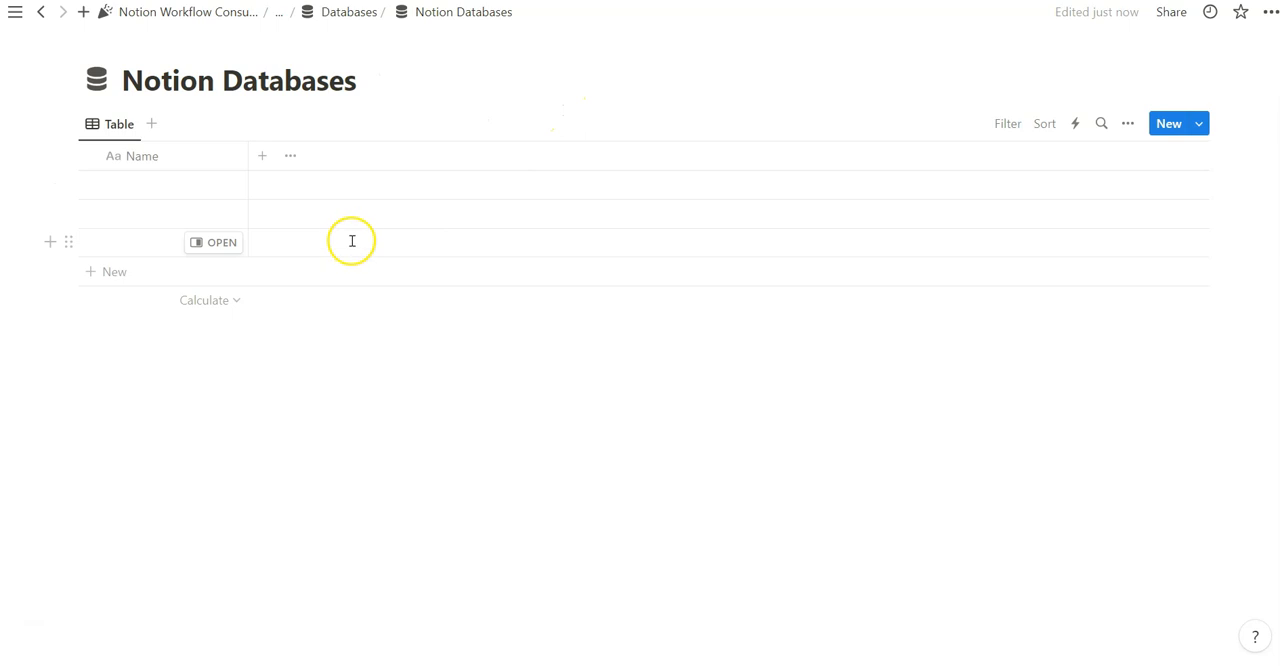
Open the view's layout options and try the List, Calendar, Table and Board layouts, ending on Table
left_click(1129, 128)
left_click(1097, 238)
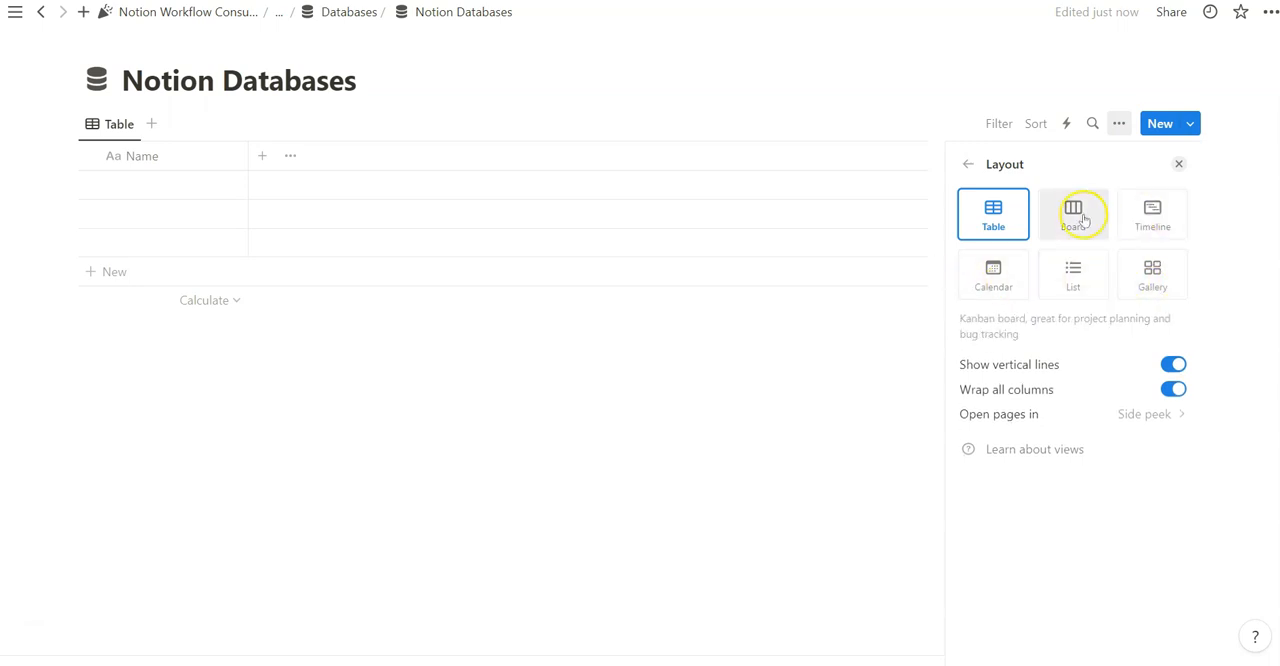
left_click(1073, 270)
left_click(993, 268)
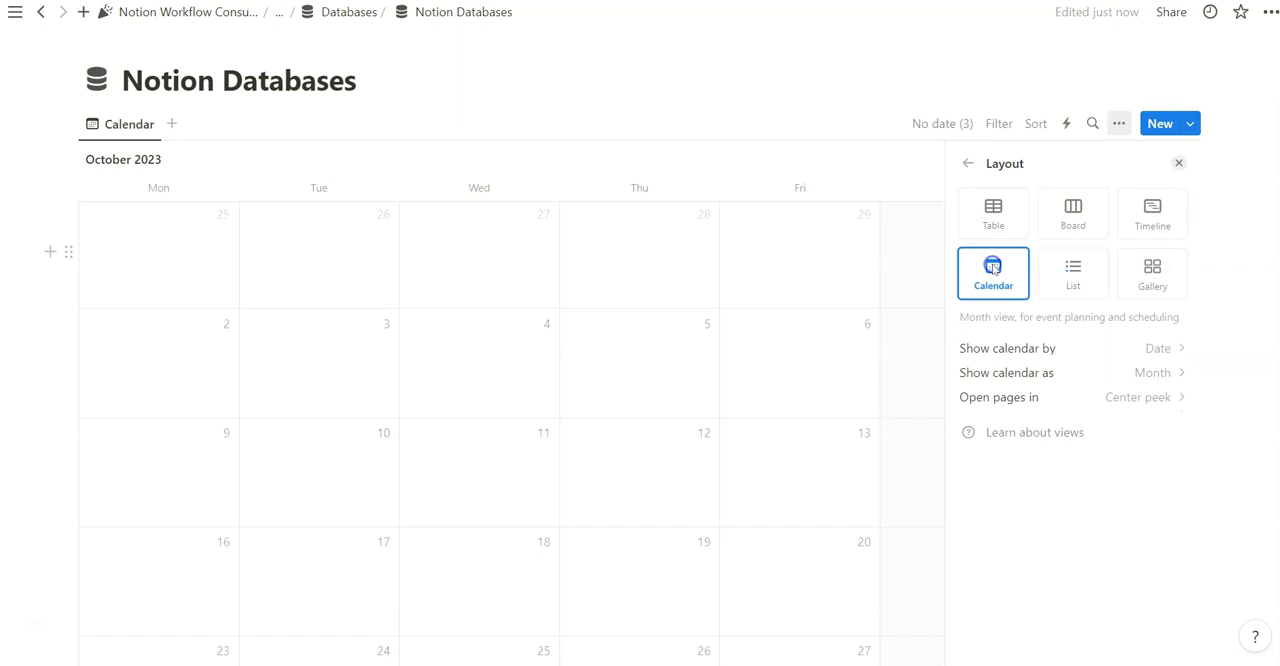
left_click(994, 211)
left_click(1064, 223)
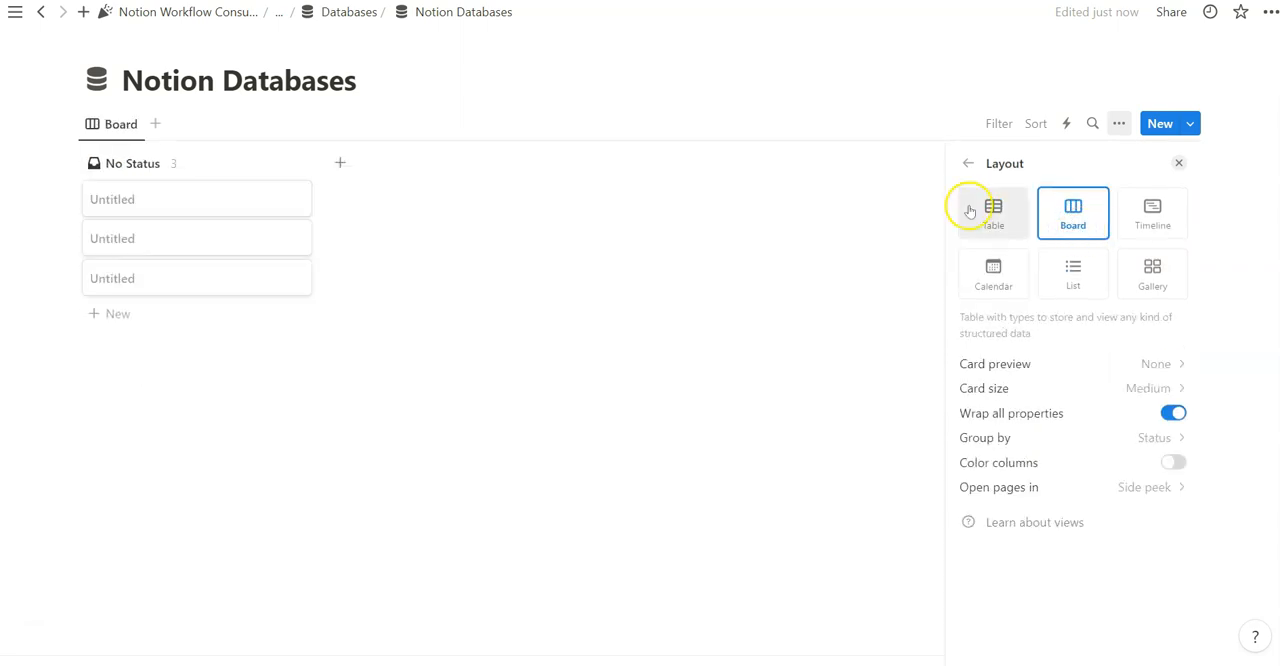
left_click(974, 208)
Switch the database view between the List, Timeline and Calendar layouts, ending on Calendar
left_click(1075, 278)
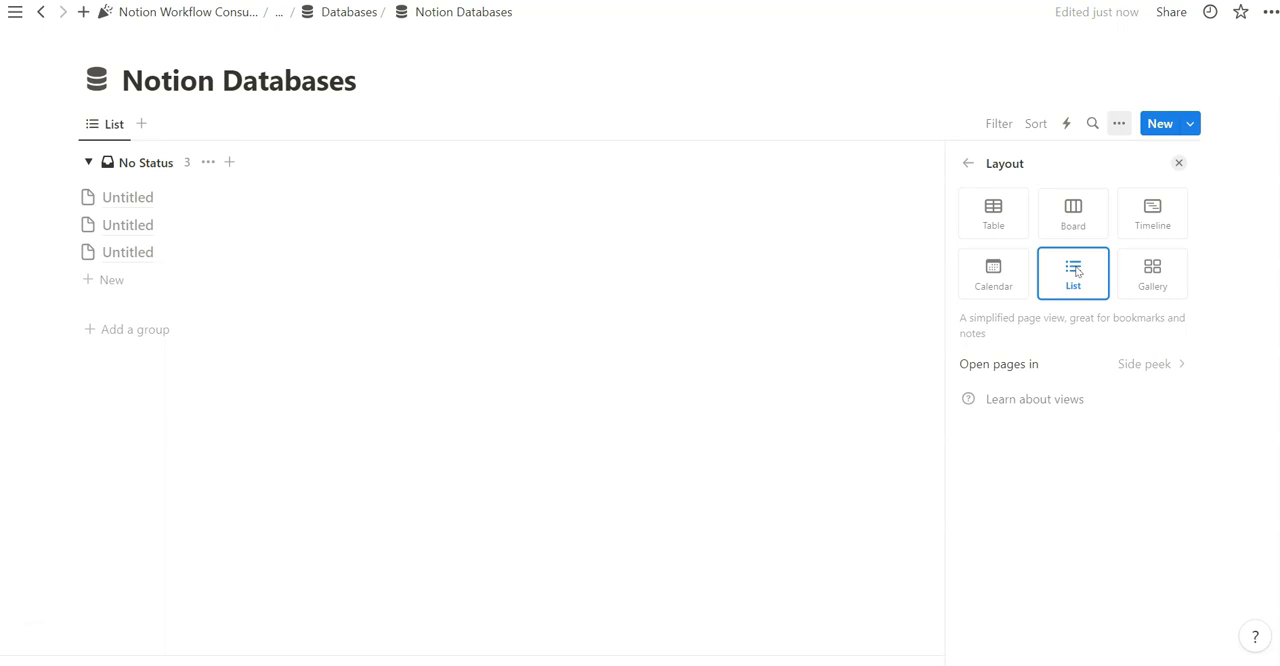
left_click(1137, 220)
left_click(995, 285)
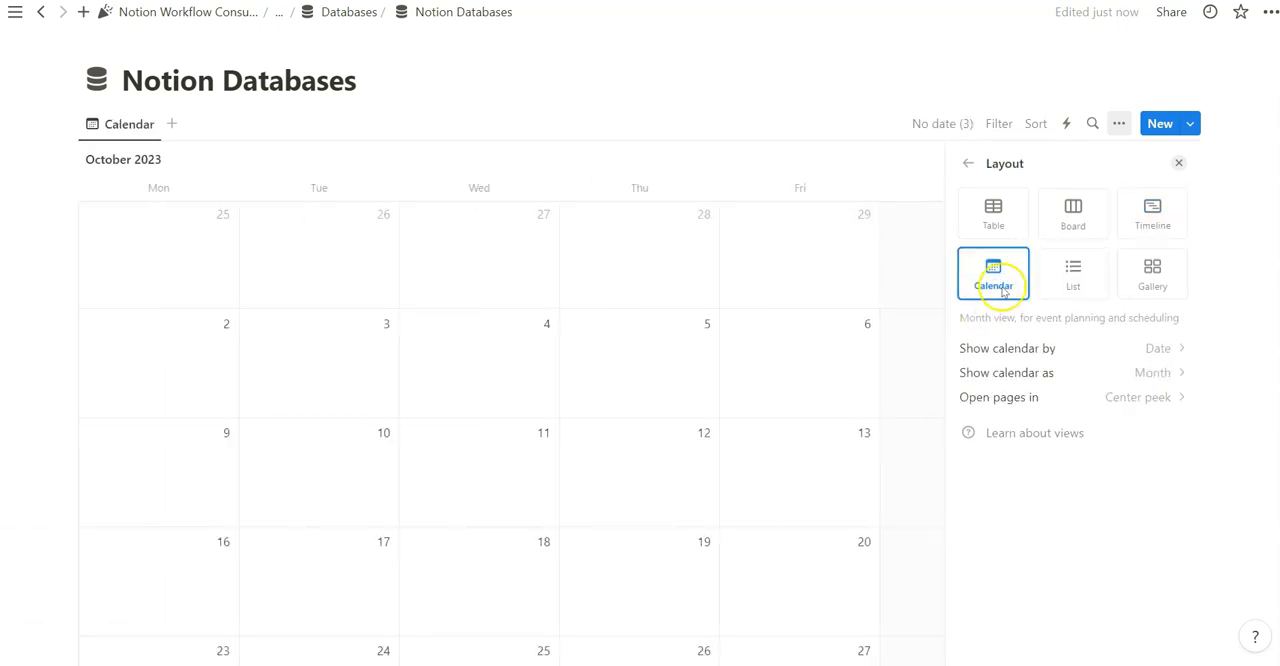
left_click(1153, 228)
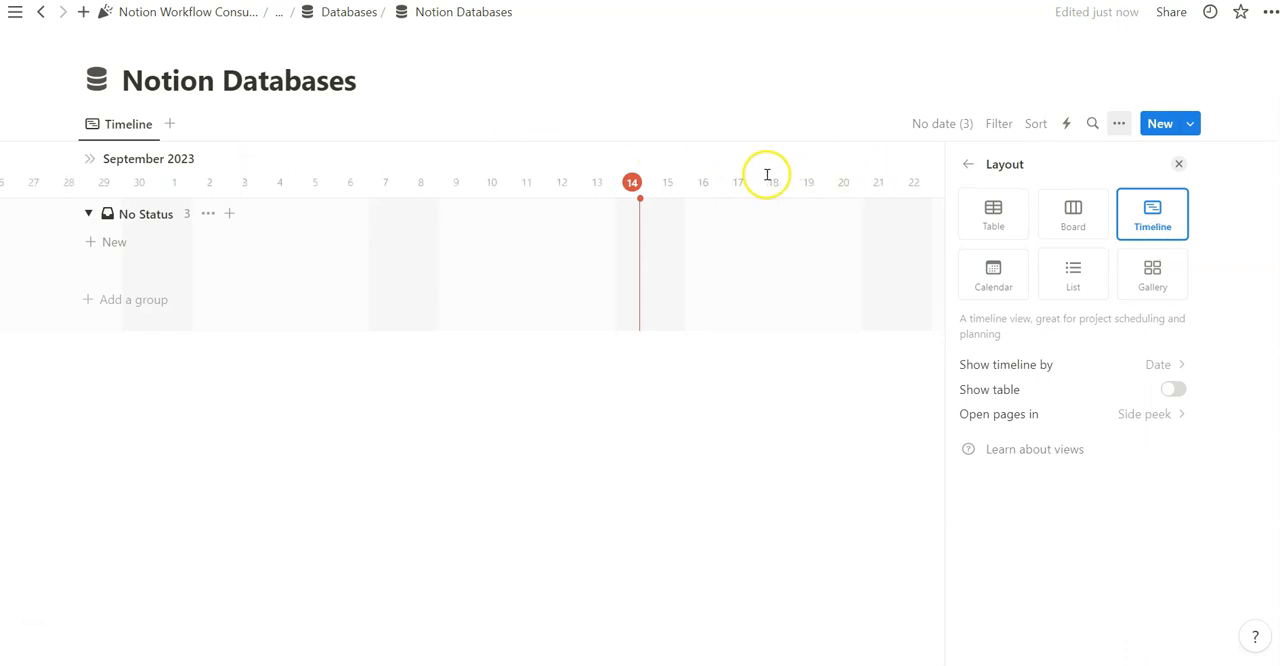
left_click(972, 270)
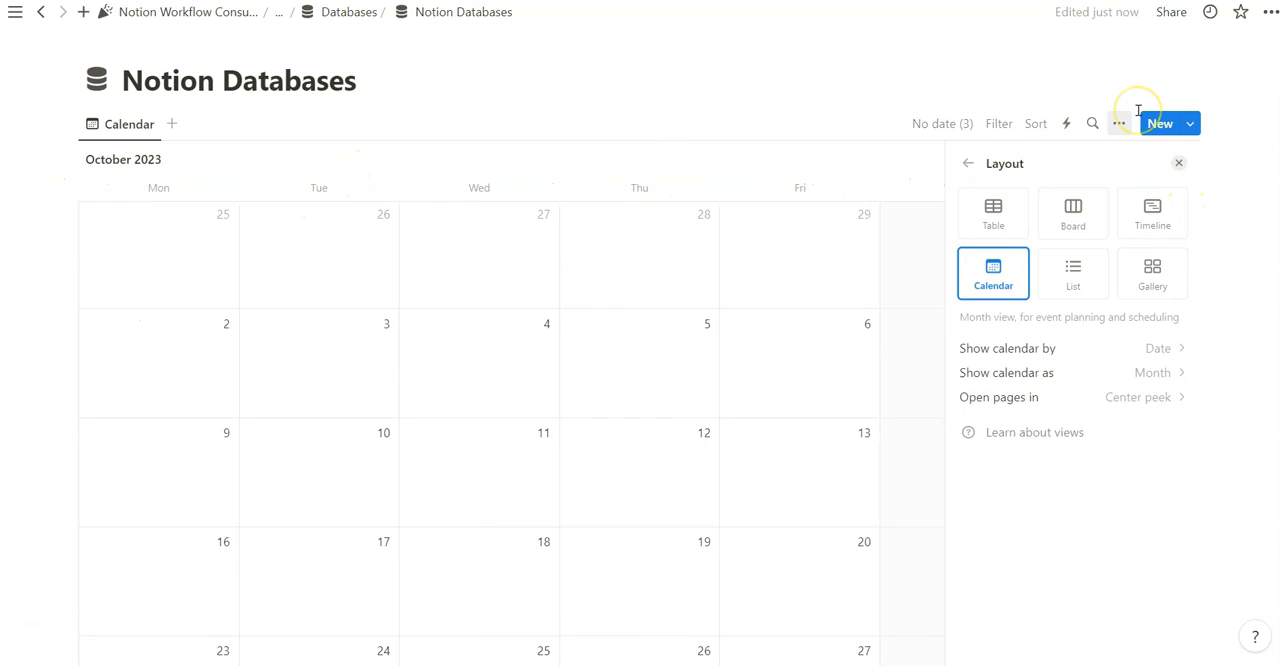
Switch the database view to the Gallery layout and review its card preview choices without changing them
left_click(1100, 214)
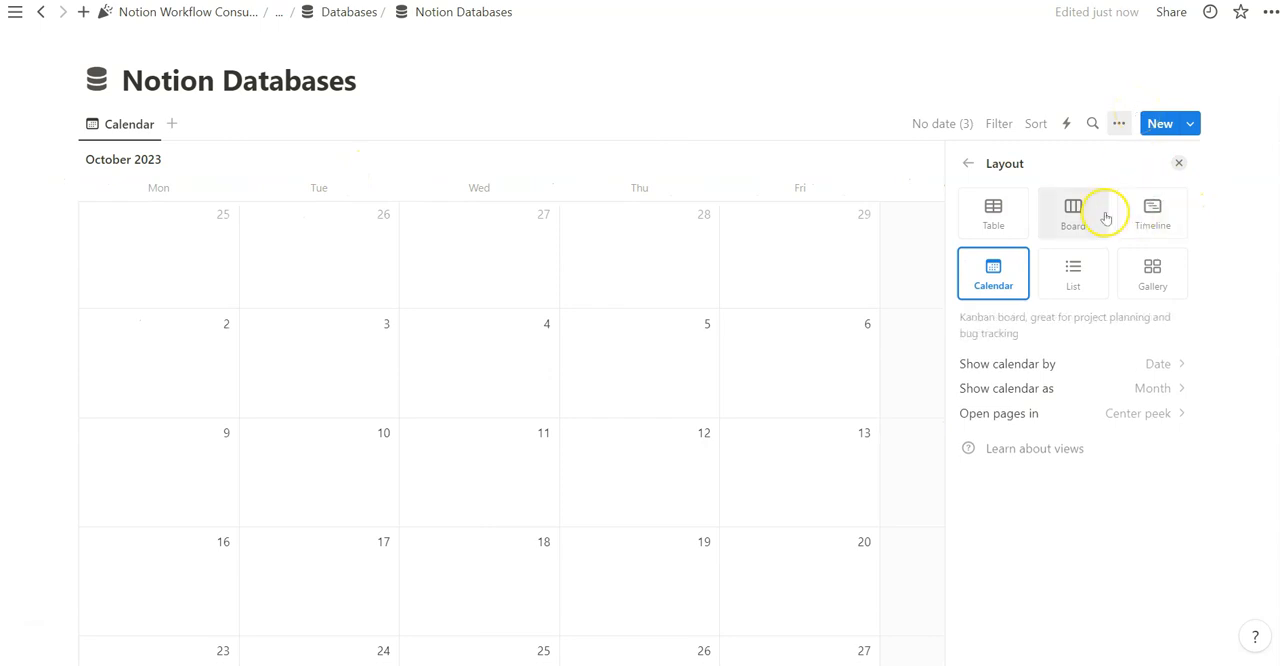
left_click(1145, 277)
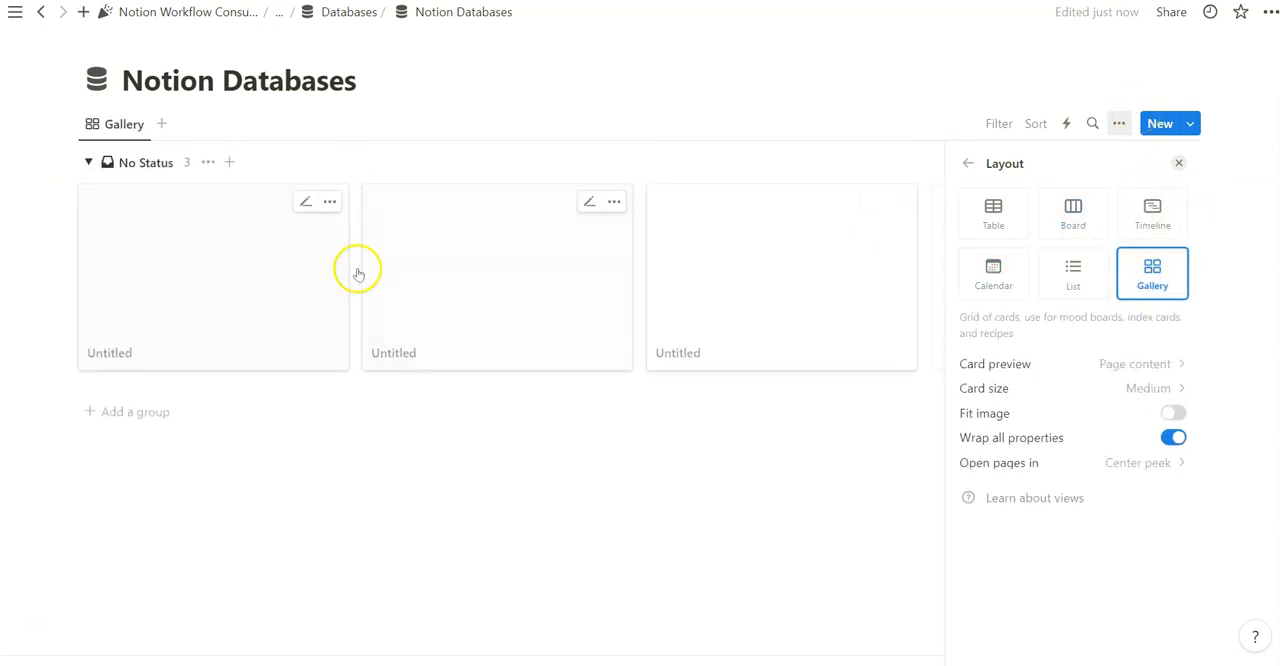
left_click(1163, 365)
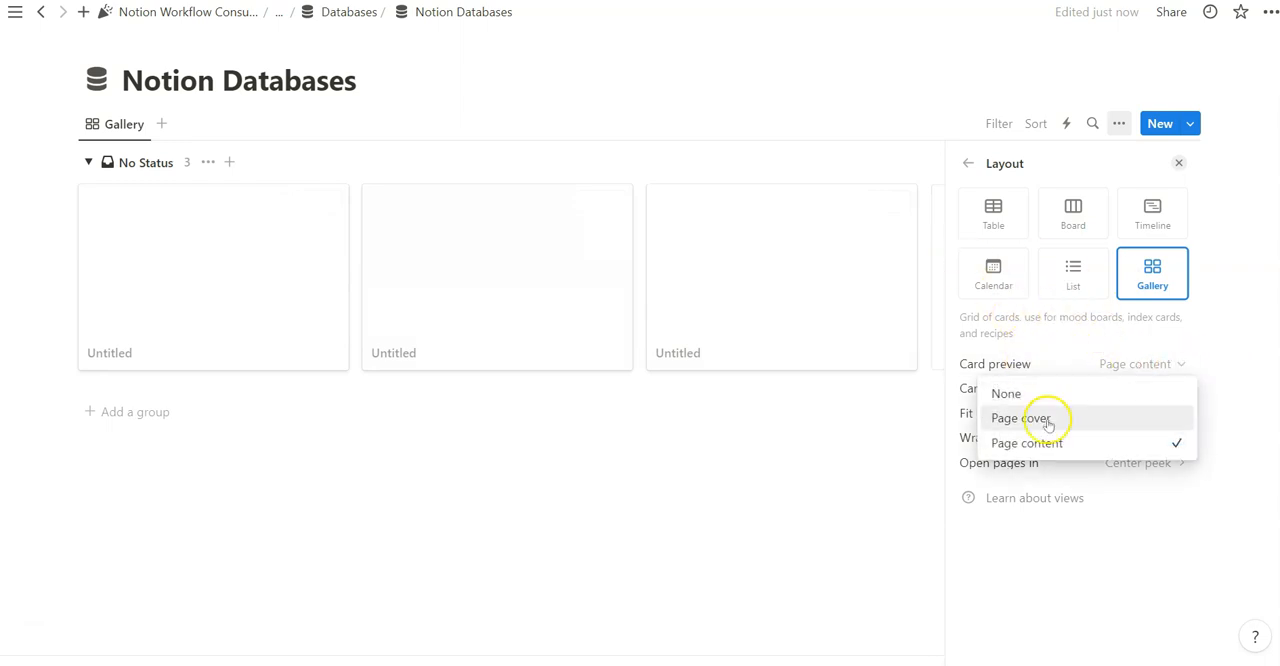
left_click(1055, 346)
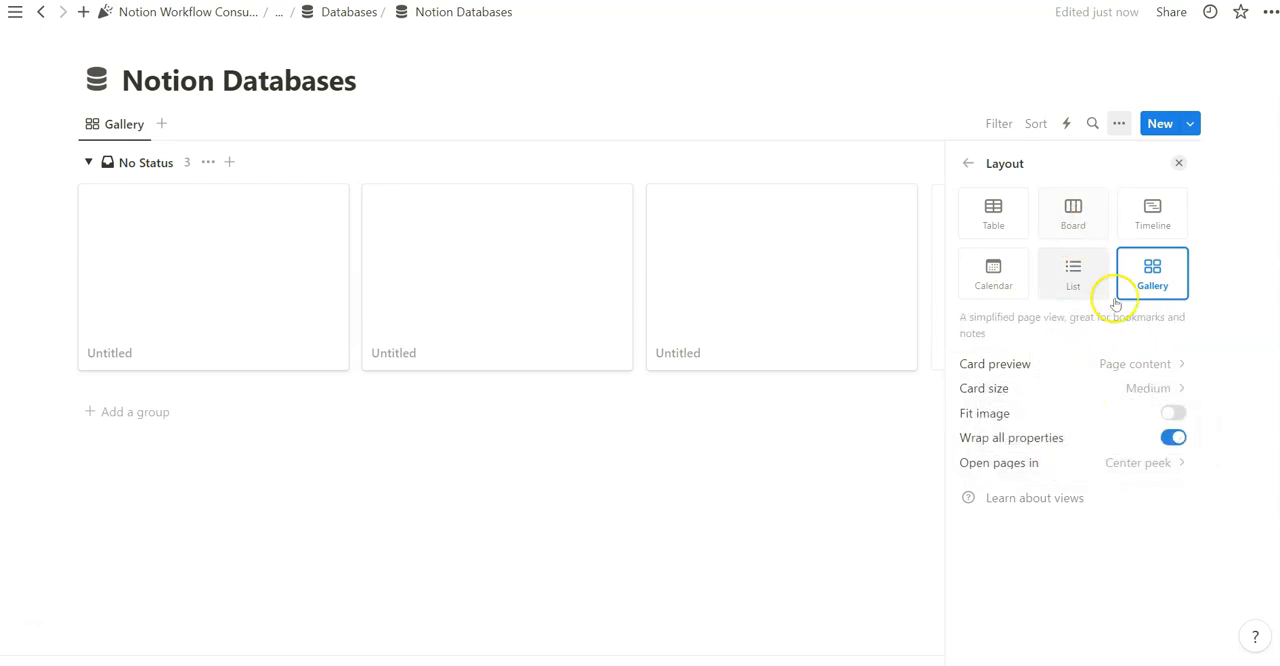
Switch the view to the Board layout, inspect its grouping settings, and return the view to the Table layout
left_click(1086, 228)
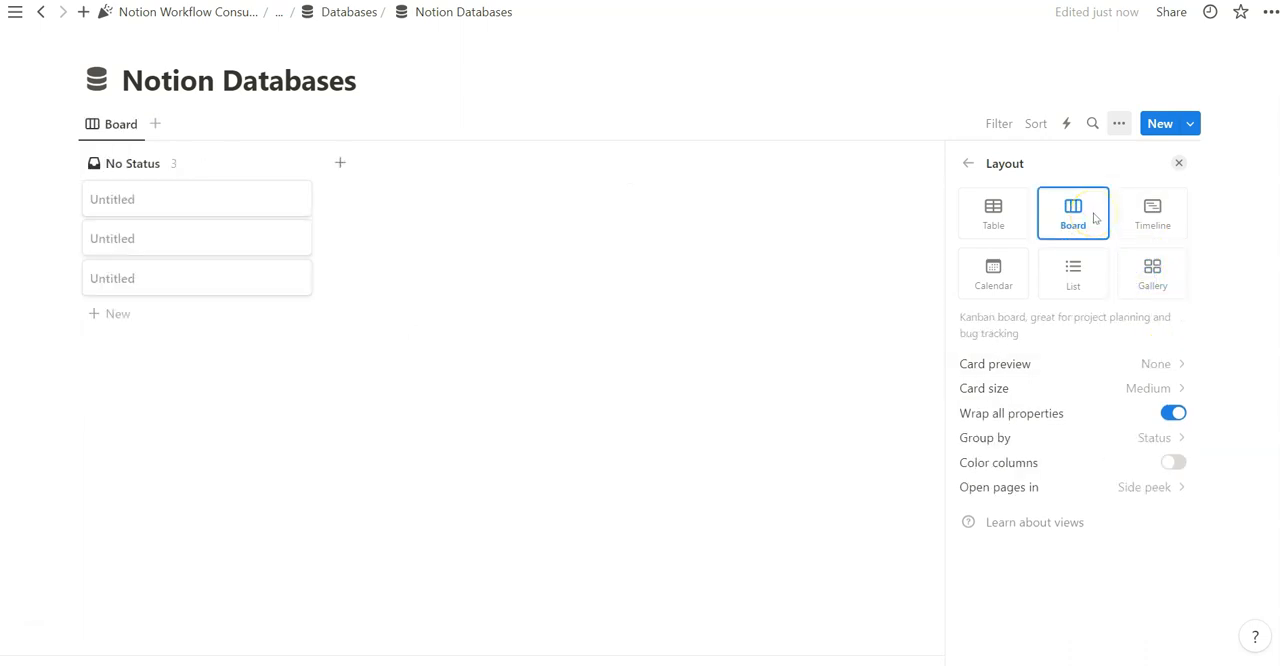
left_click(1129, 443)
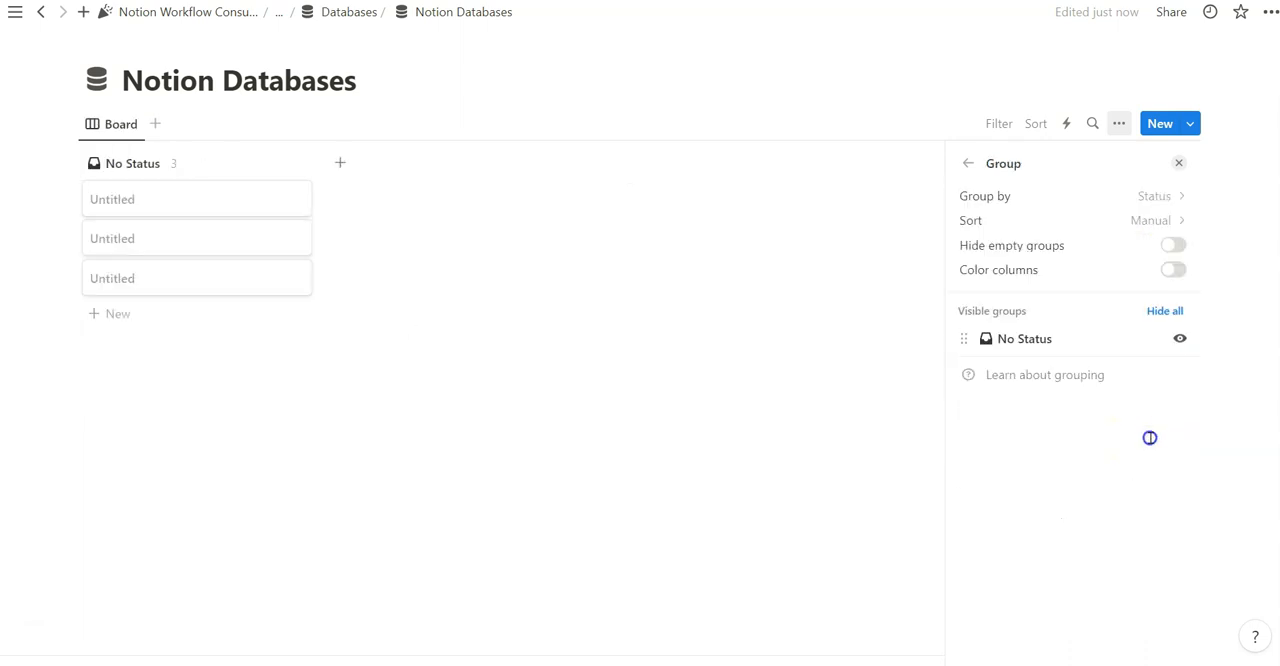
left_click(1097, 198)
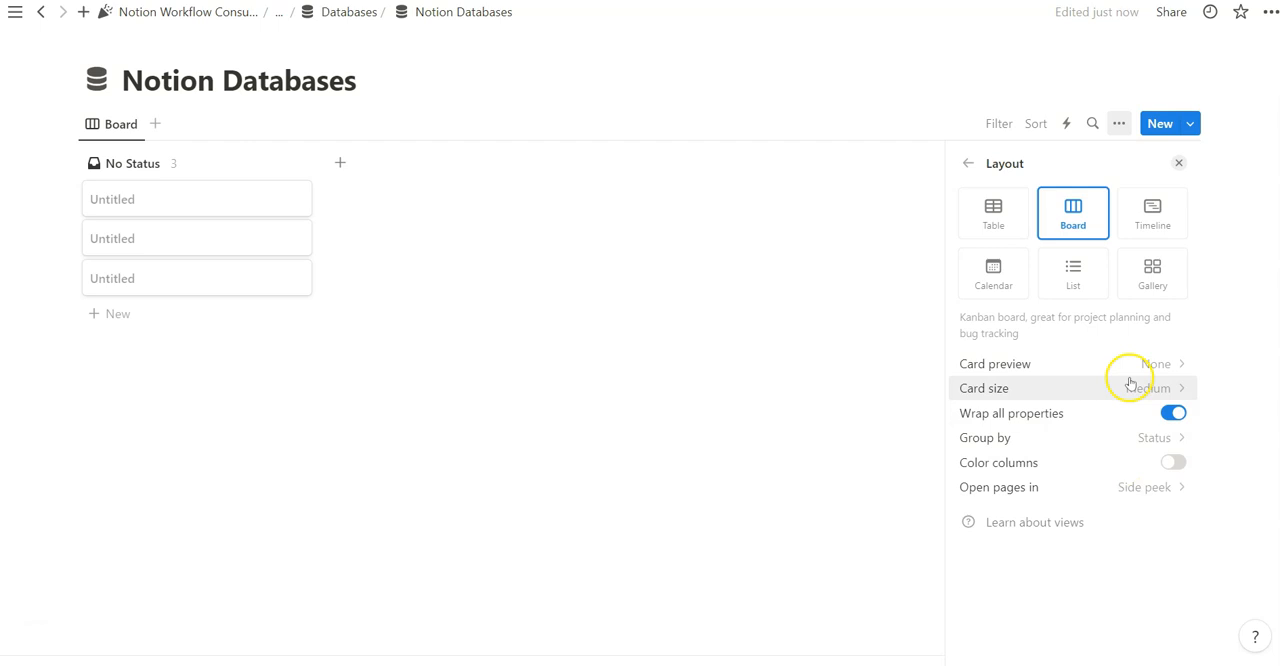
left_click(993, 272)
left_click(1150, 214)
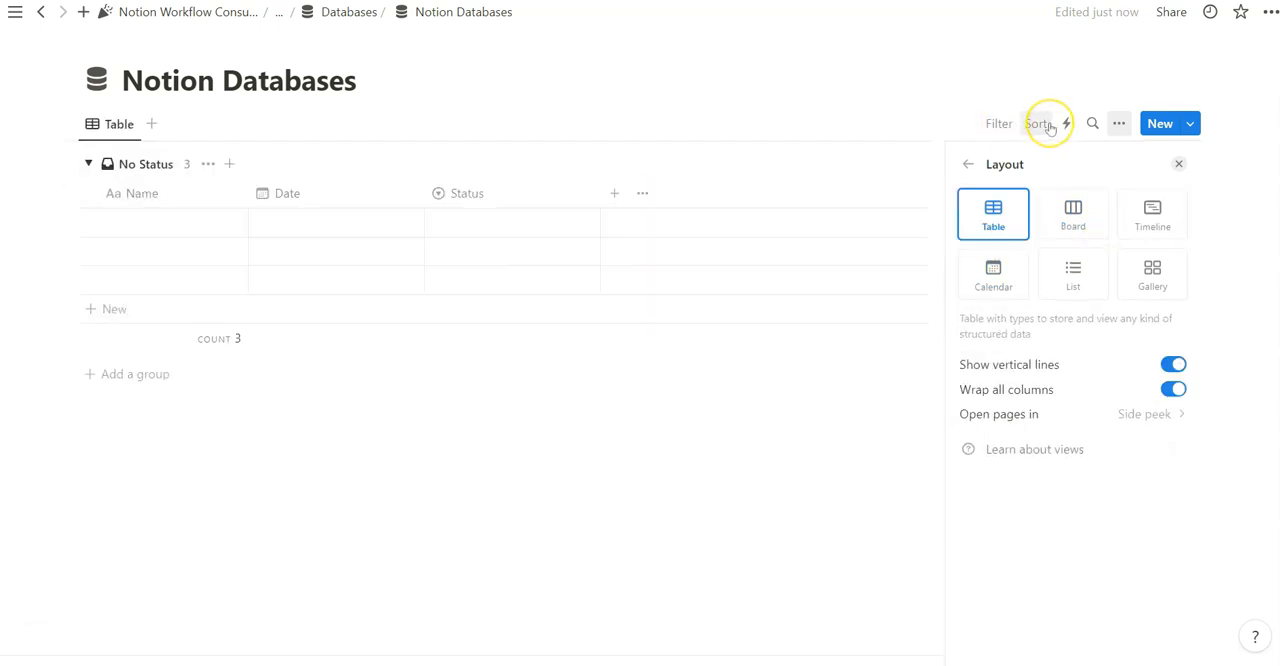
View the table's automations and open the database search field
left_click(1069, 124)
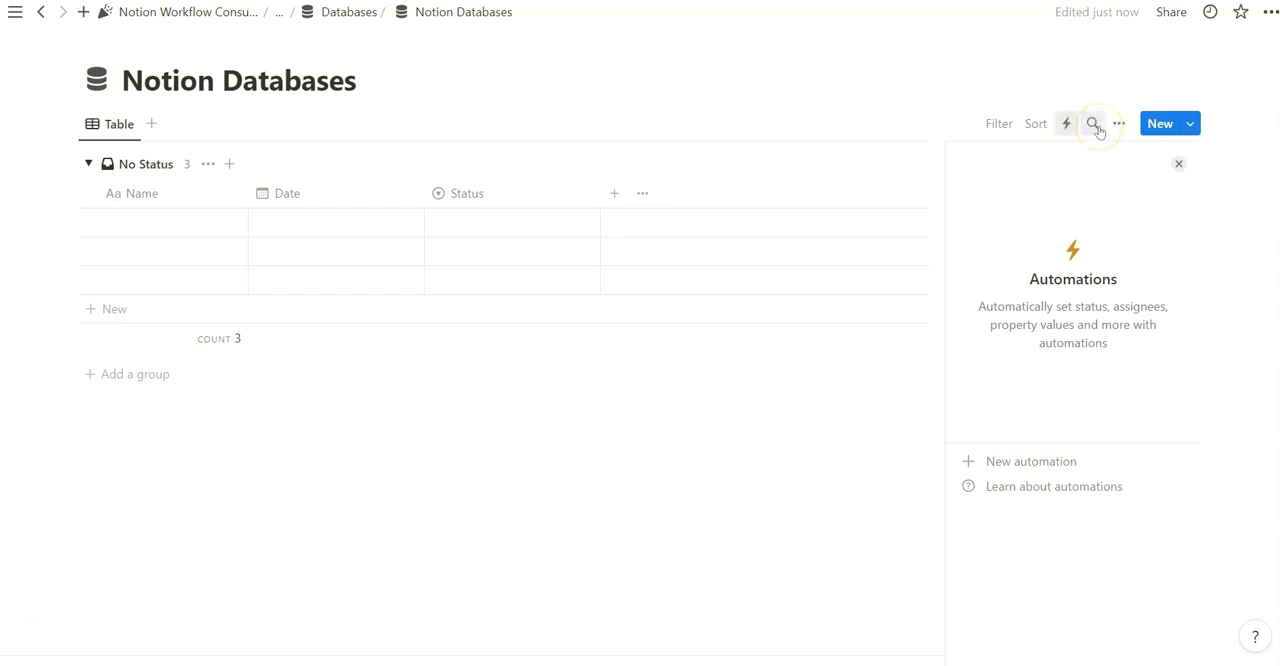
left_click(1095, 125)
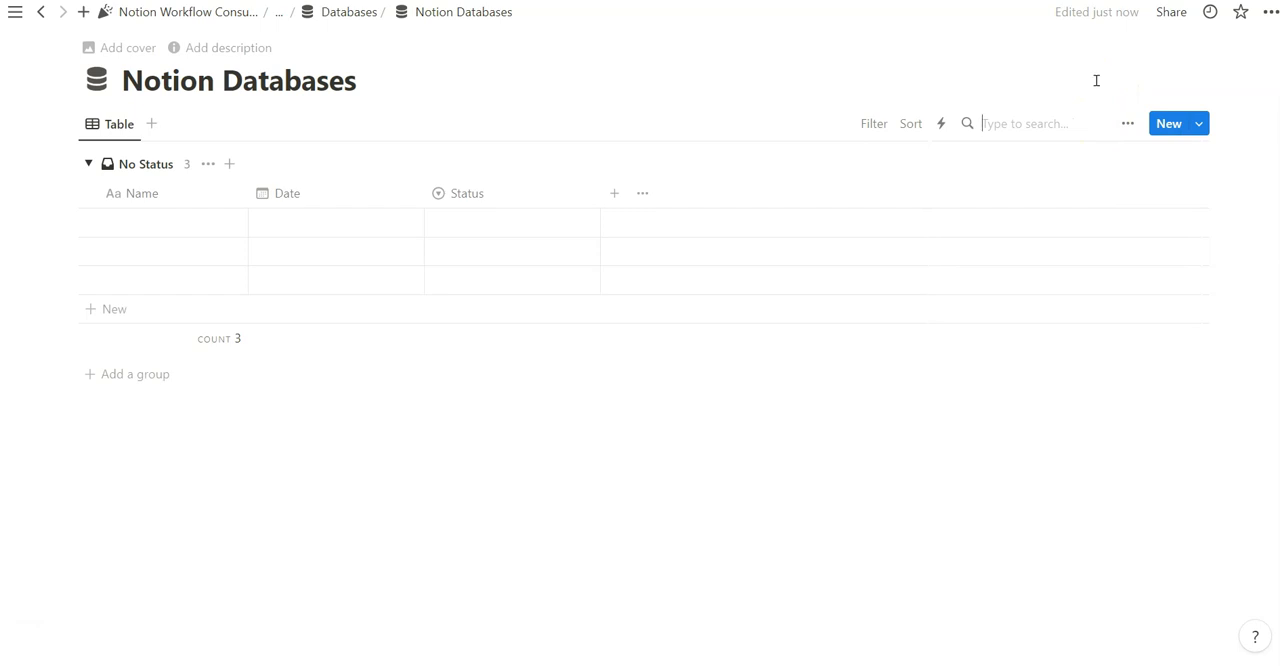
Reopen the layout options and switch the view through Board, Calendar and List, ending on Gallery
left_click(1127, 123)
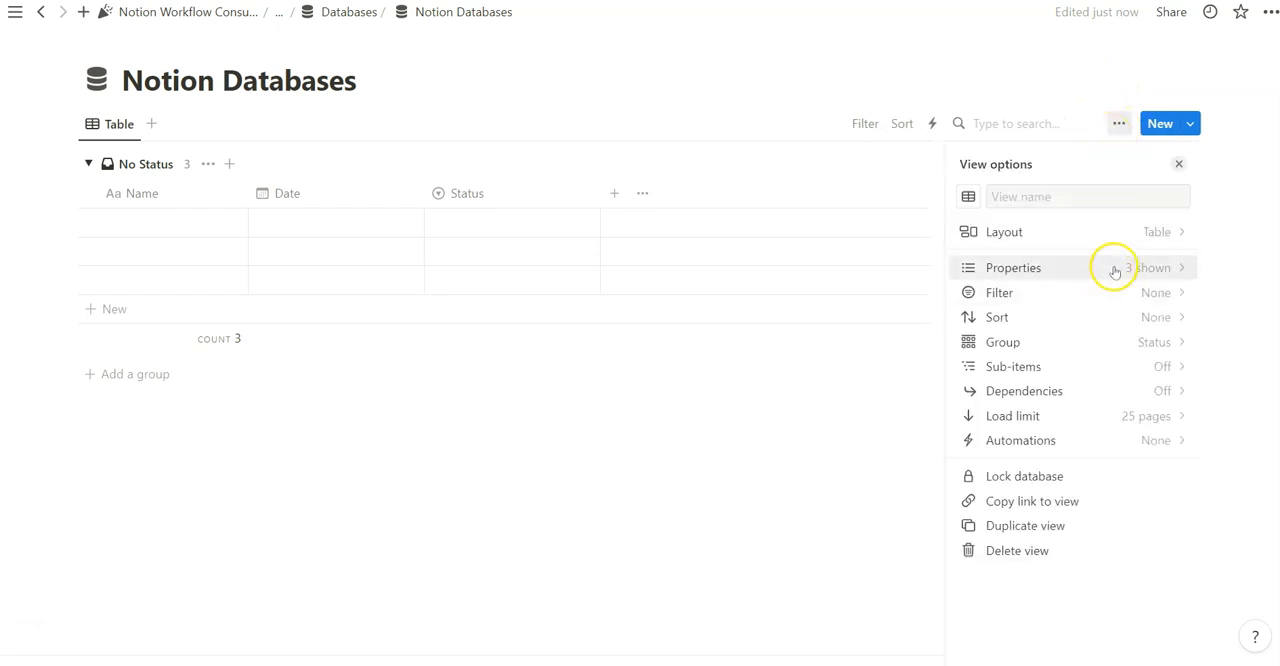
left_click(1109, 238)
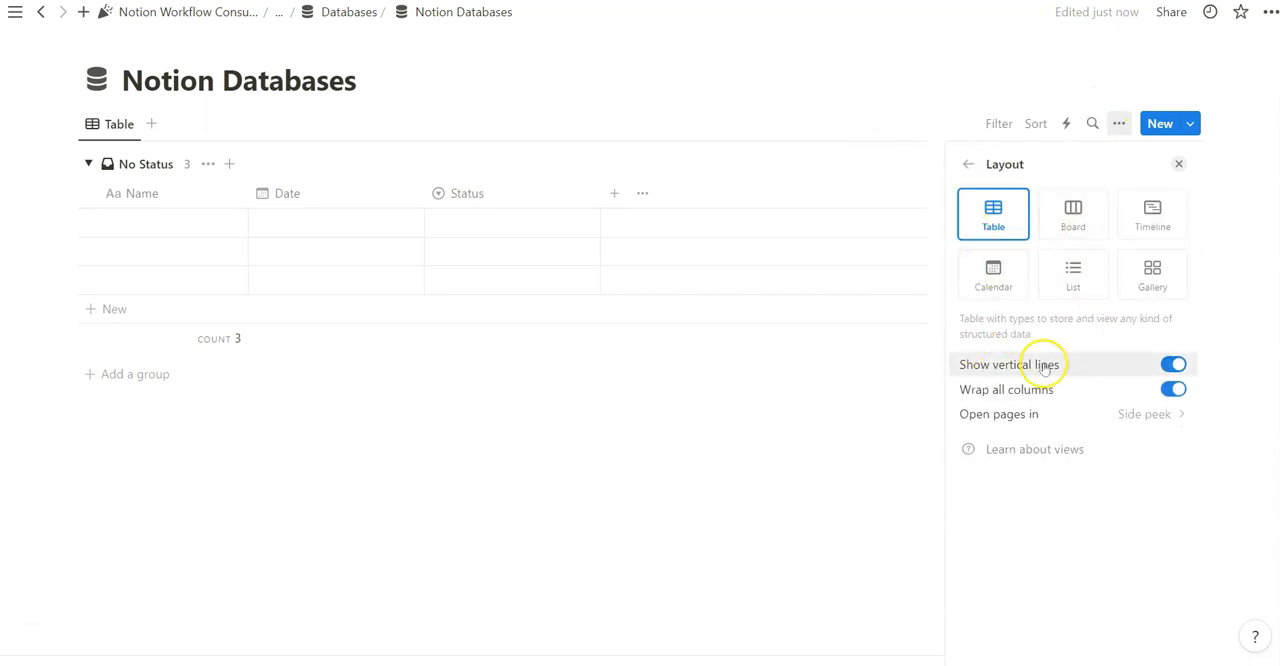
left_click(1056, 226)
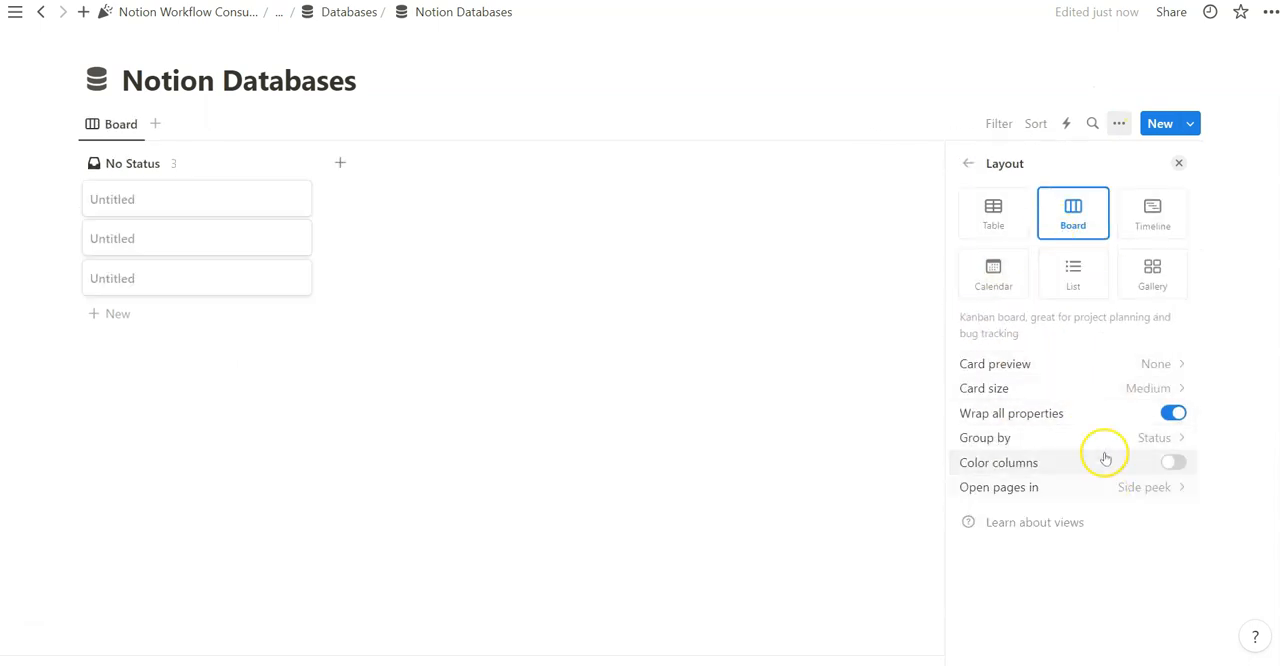
left_click(986, 264)
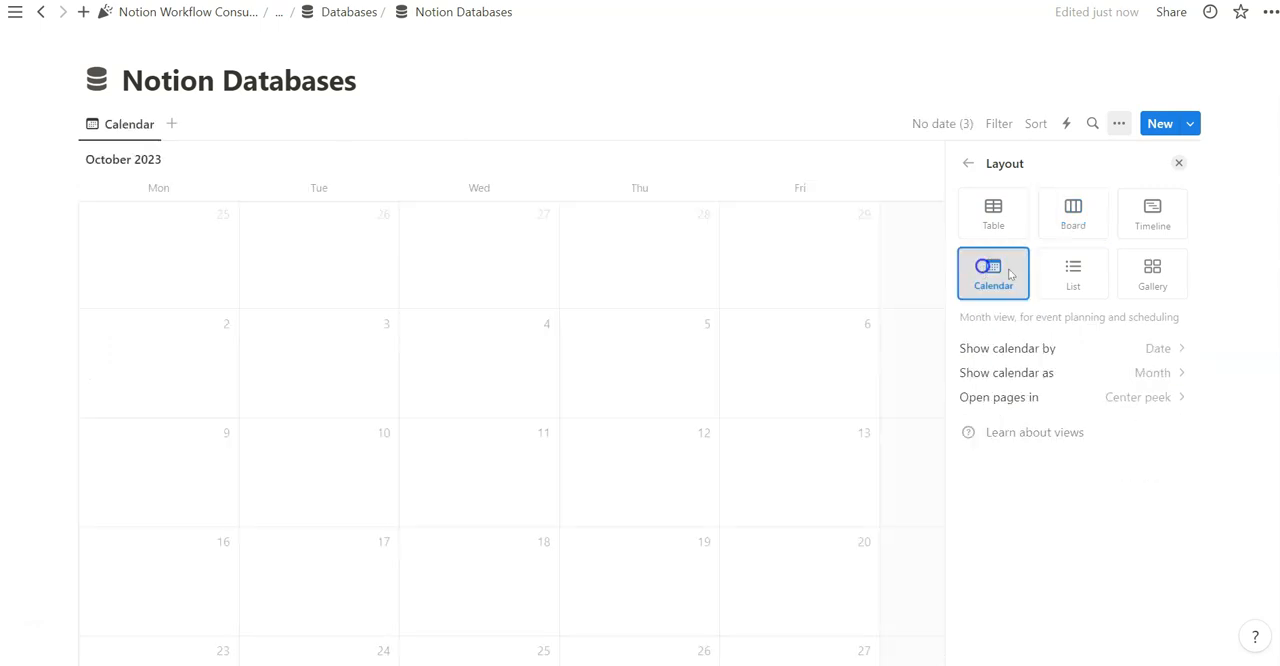
left_click(1050, 273)
left_click(1156, 280)
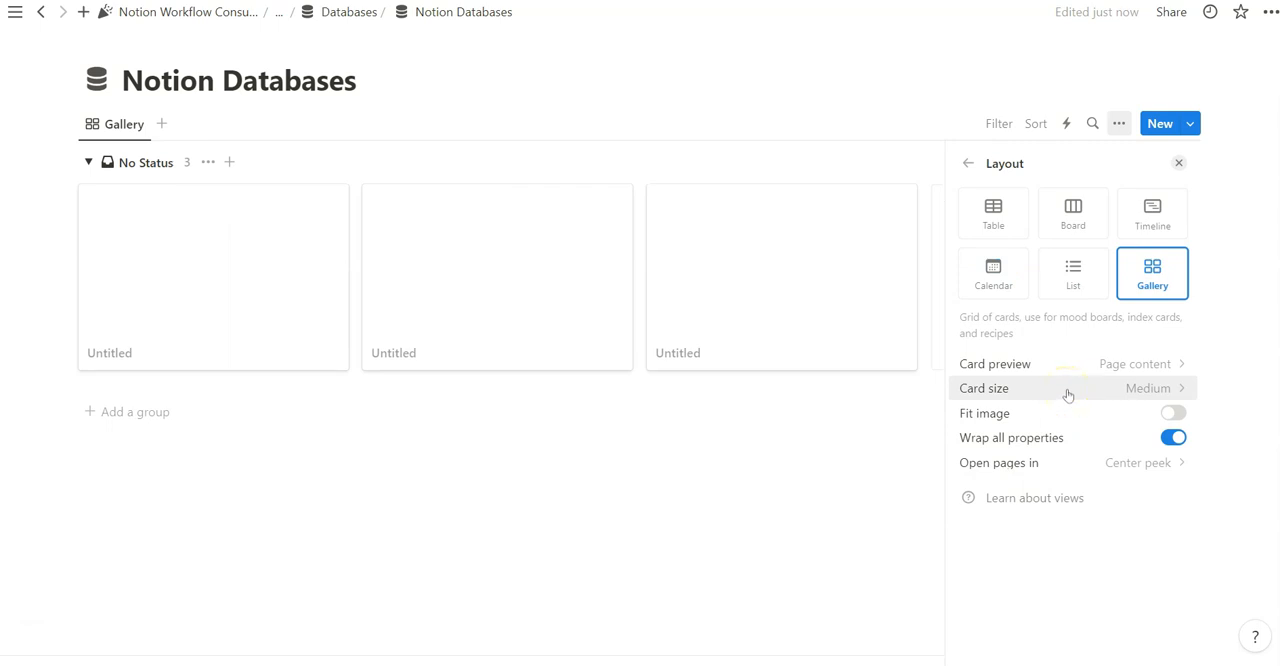
Switch the view through Timeline and Board to Table, and try the vertical lines setting, leaving it on
left_click(1152, 214)
left_click(1073, 212)
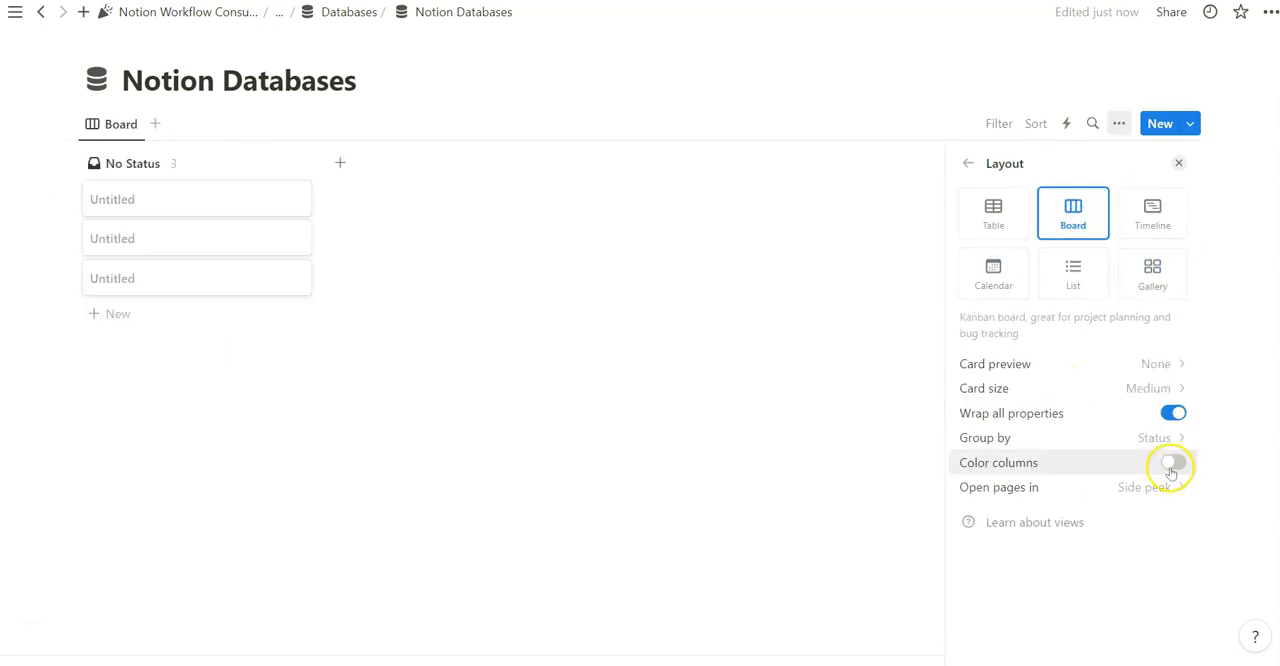
left_click(1003, 213)
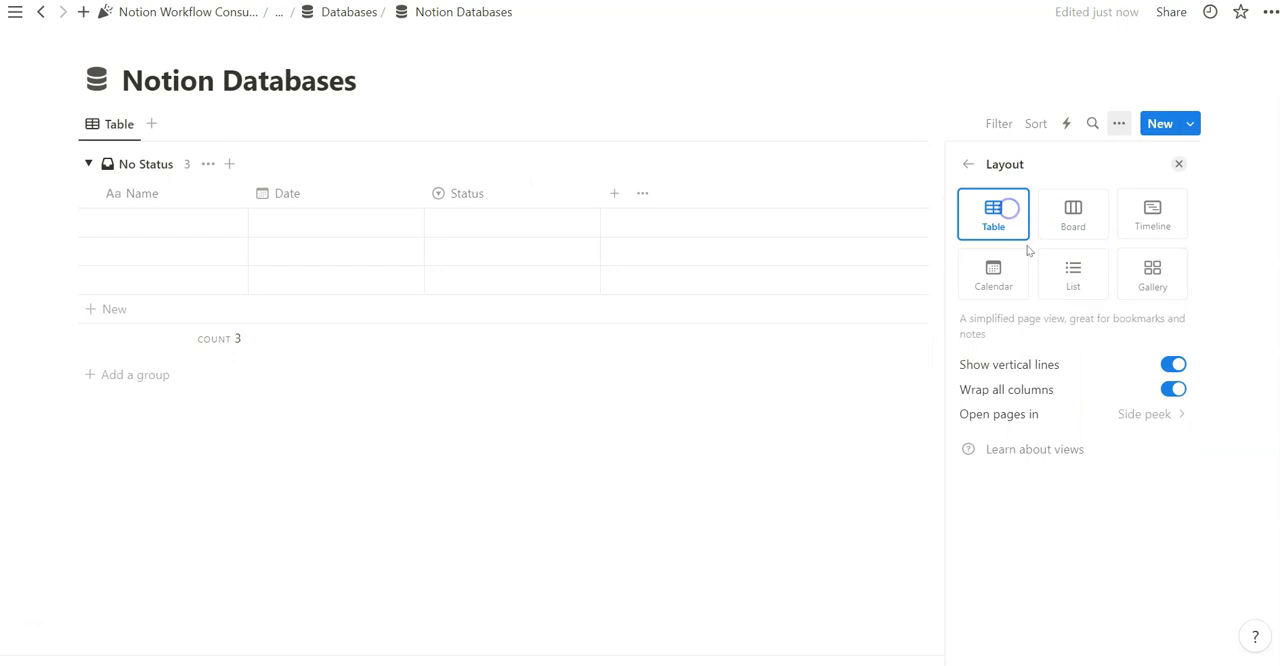
left_click(1173, 358)
left_click(1173, 358)
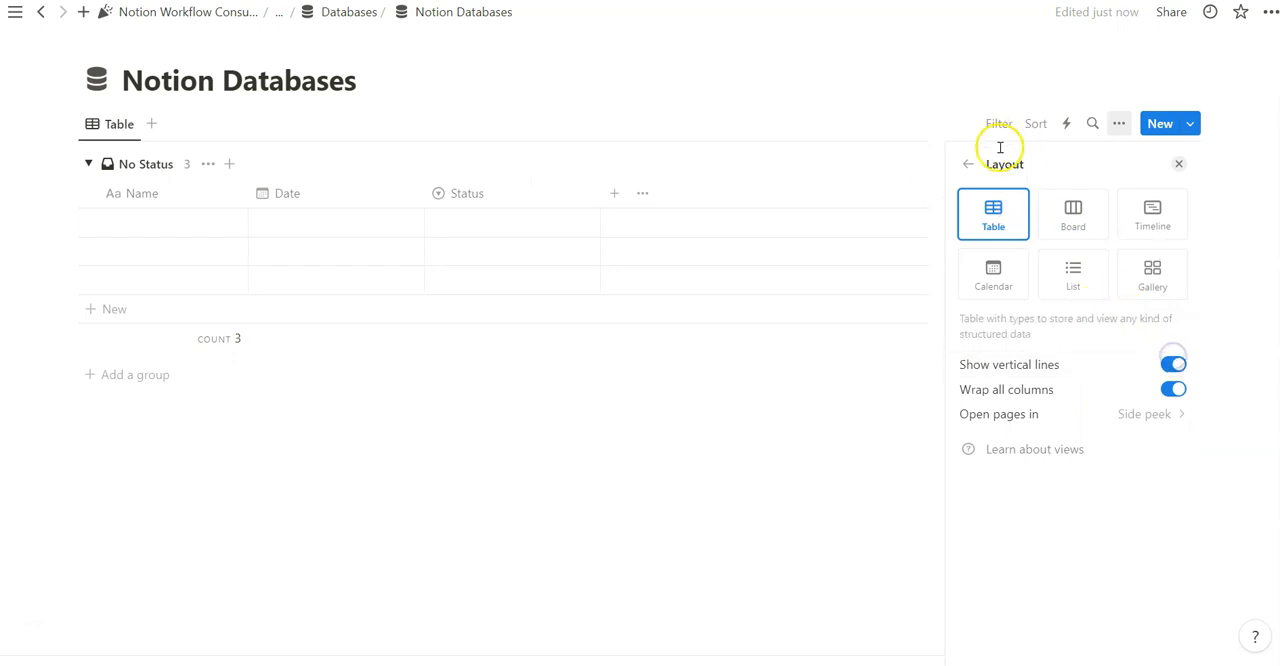
Inspect the table's dependencies settings, including automatic date shifting, and return to the view options
left_click(969, 163)
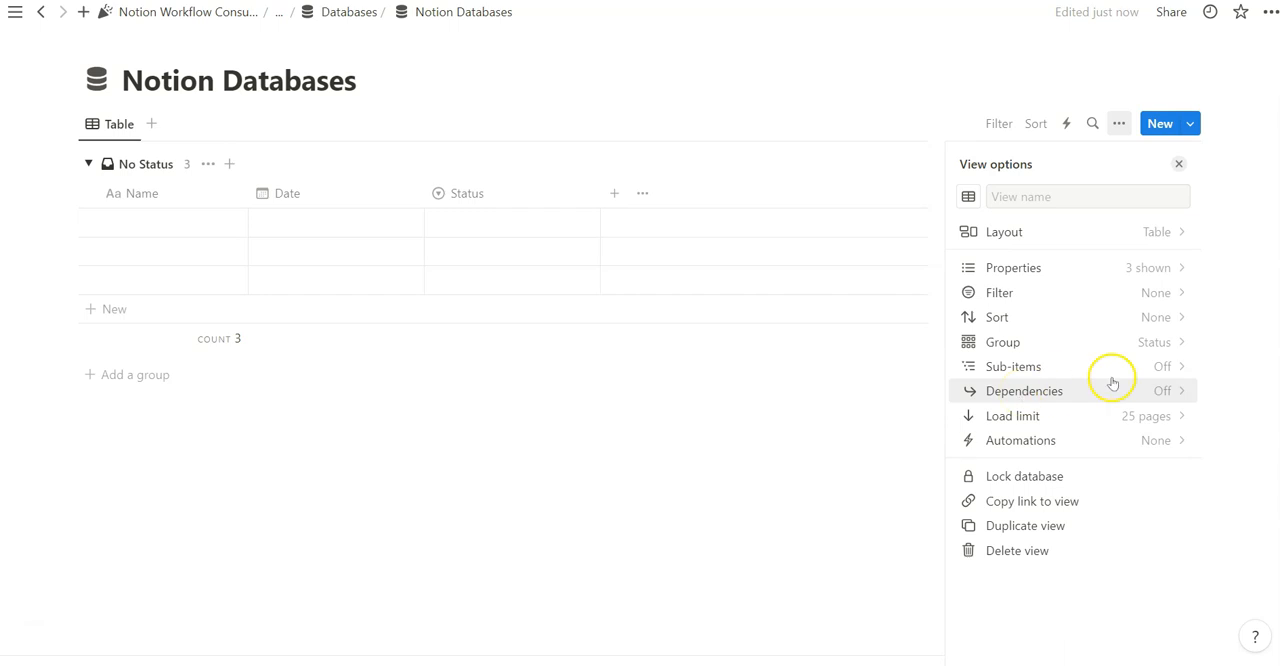
left_click(1060, 368)
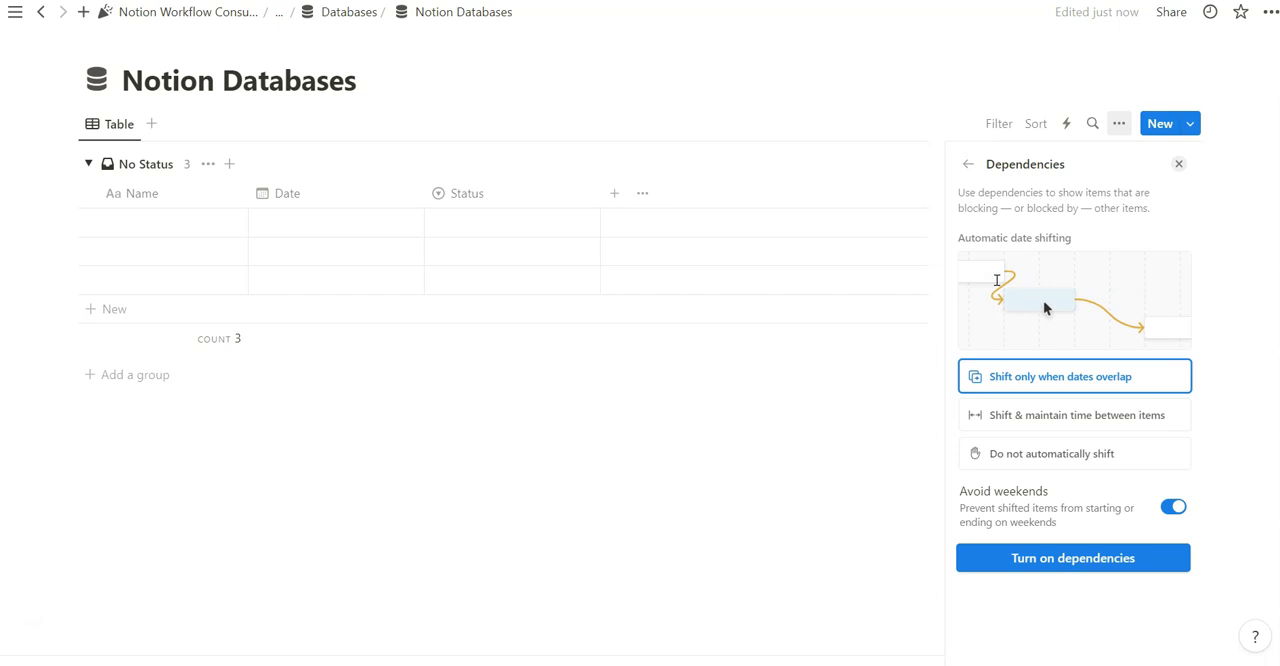
left_click(970, 164)
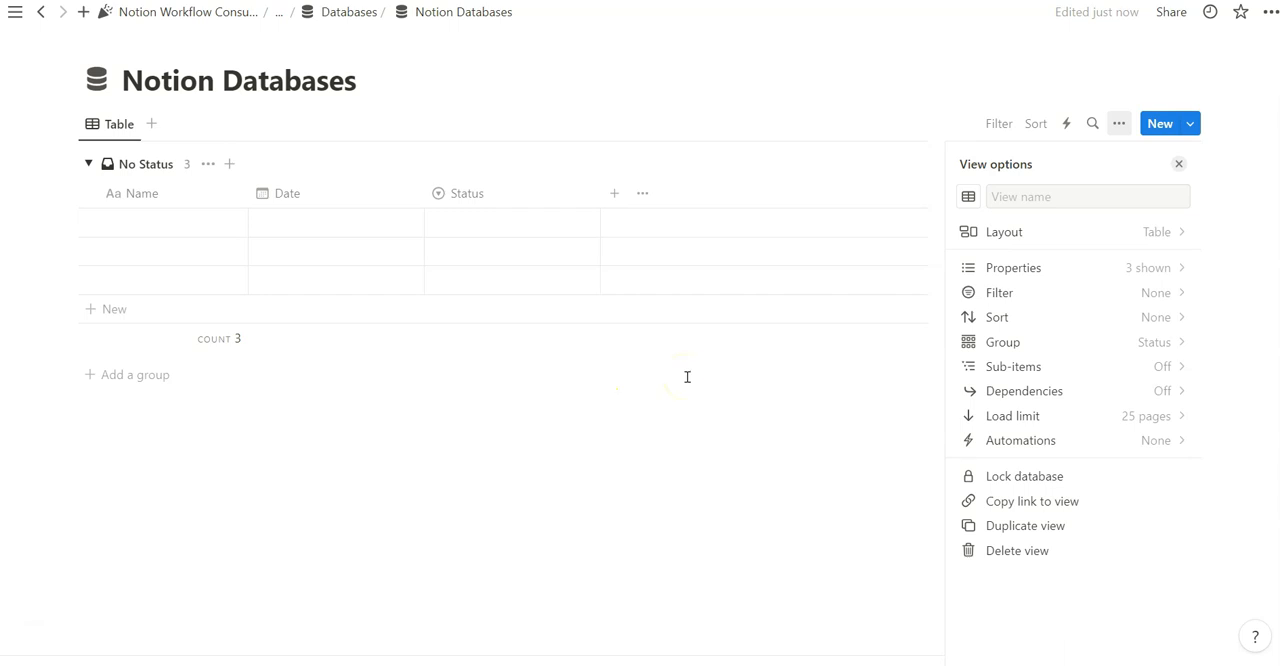
Switch the view to Board, check its view options, and set the layout to Gallery
left_click(1004, 231)
left_click(1072, 213)
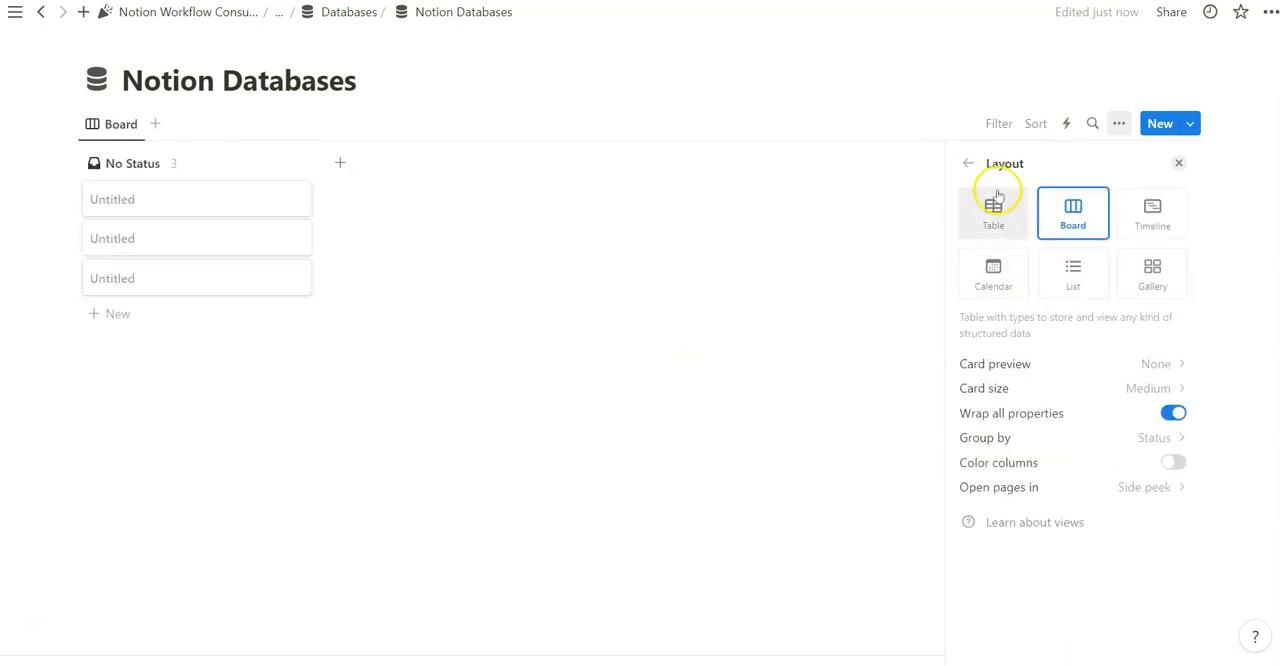
left_click(968, 163)
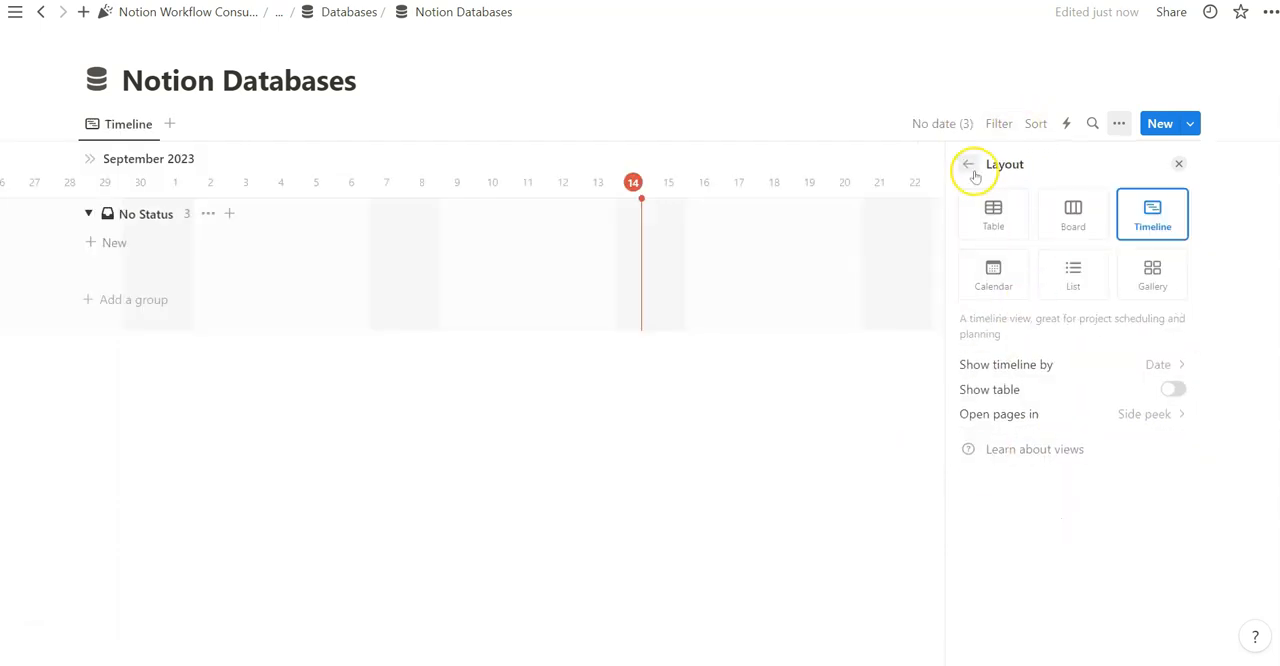
left_click(970, 166)
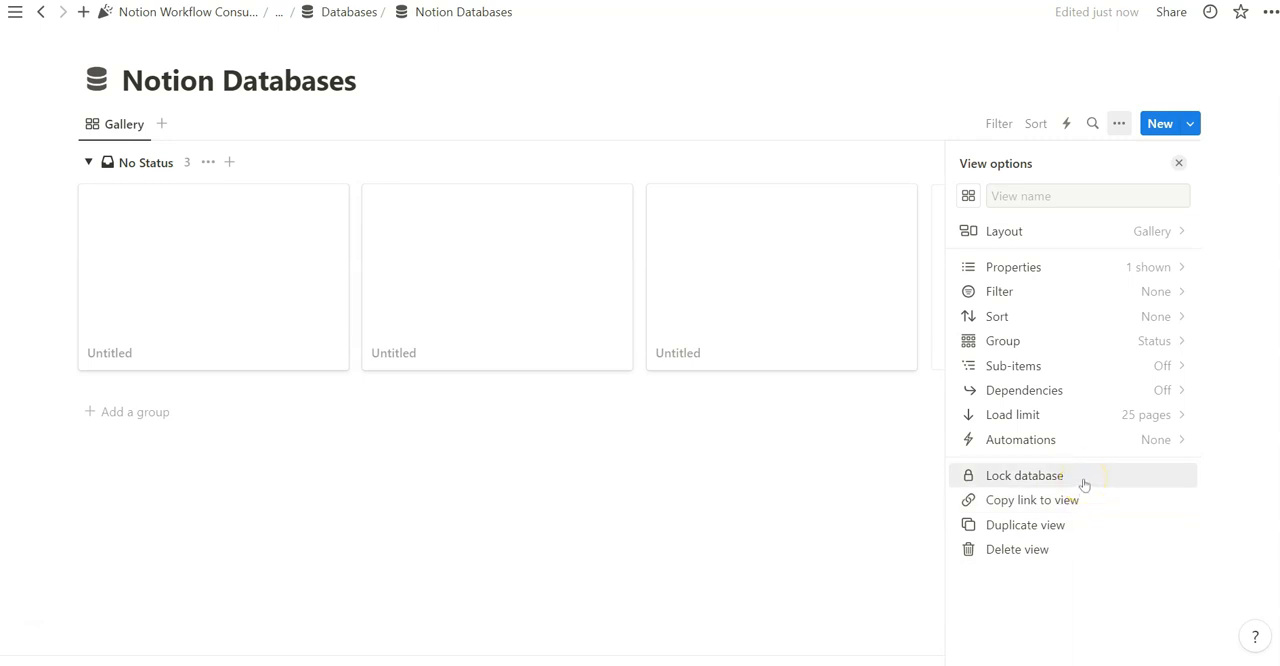
Copy the link to the Gallery view and go to the parent Databases page
left_click(1010, 535)
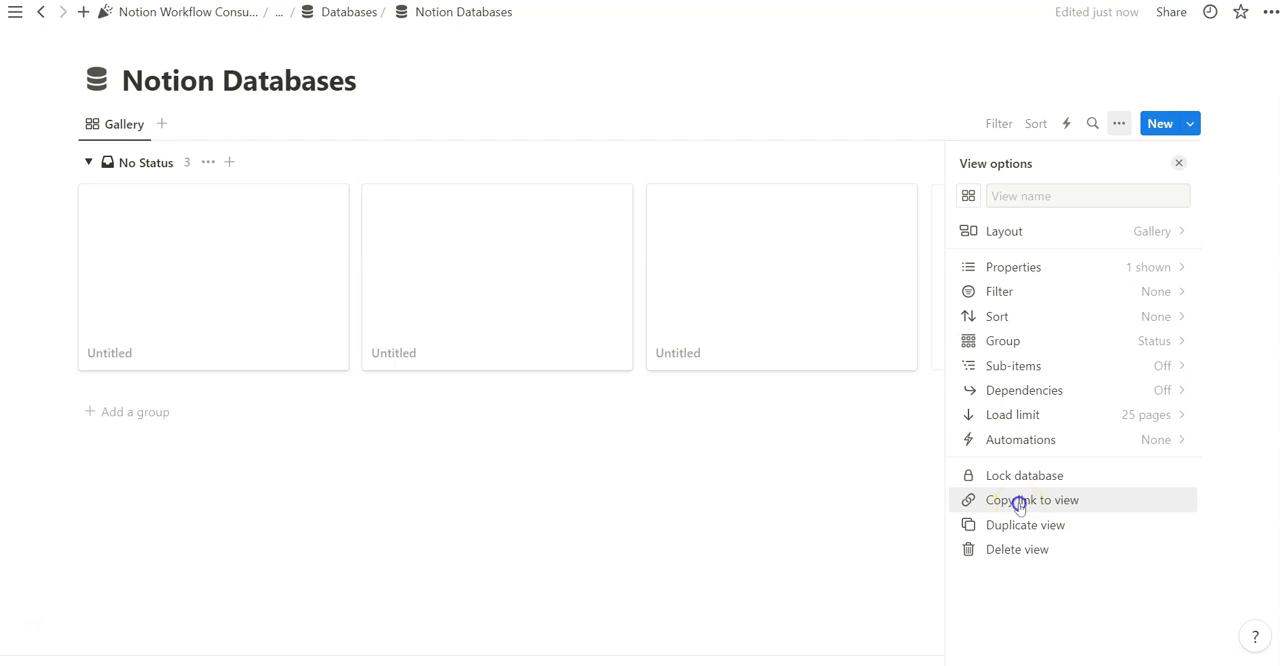
left_click(1018, 503)
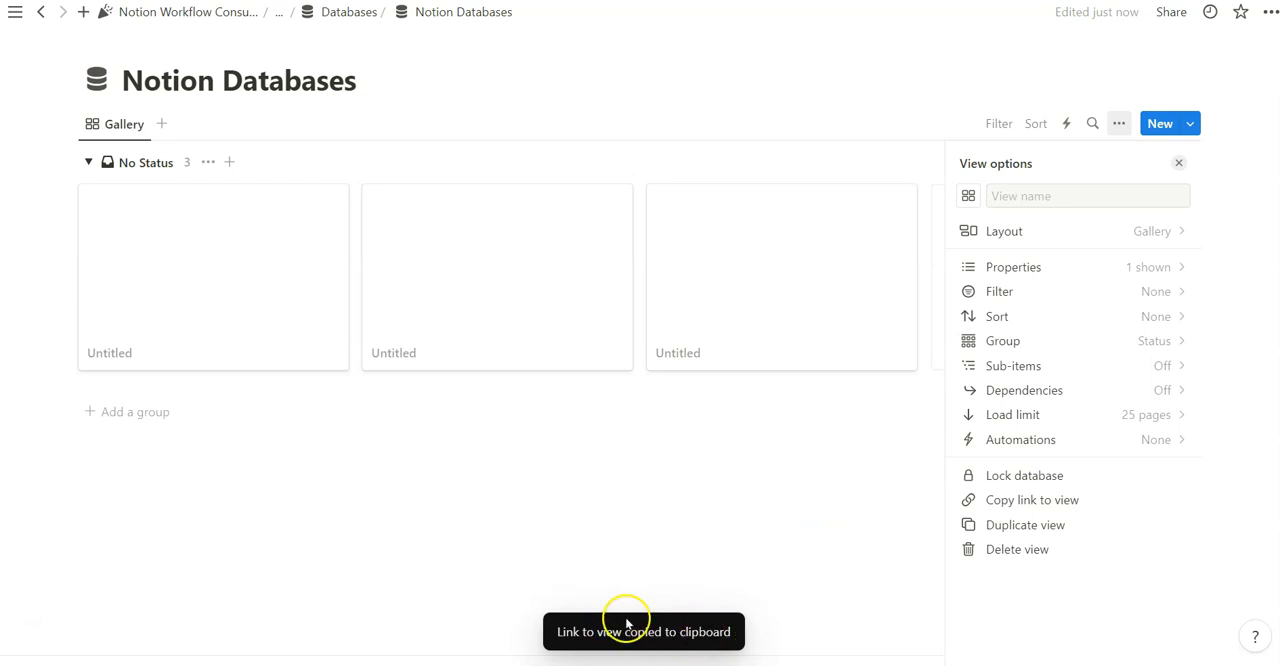
left_click(360, 17)
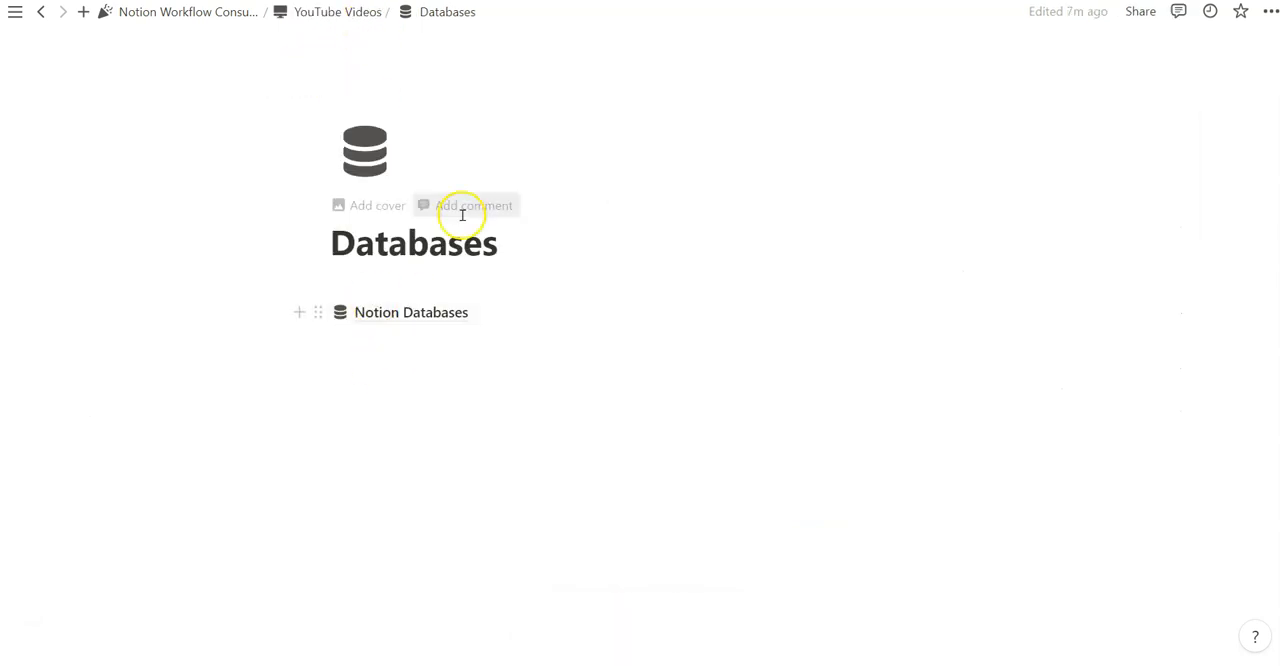
Paste the copied link below the Databases page title as a linked database using the existing Gallery view
left_click(509, 240)
key("Return")
key("ctrl+v")
left_click(697, 336)
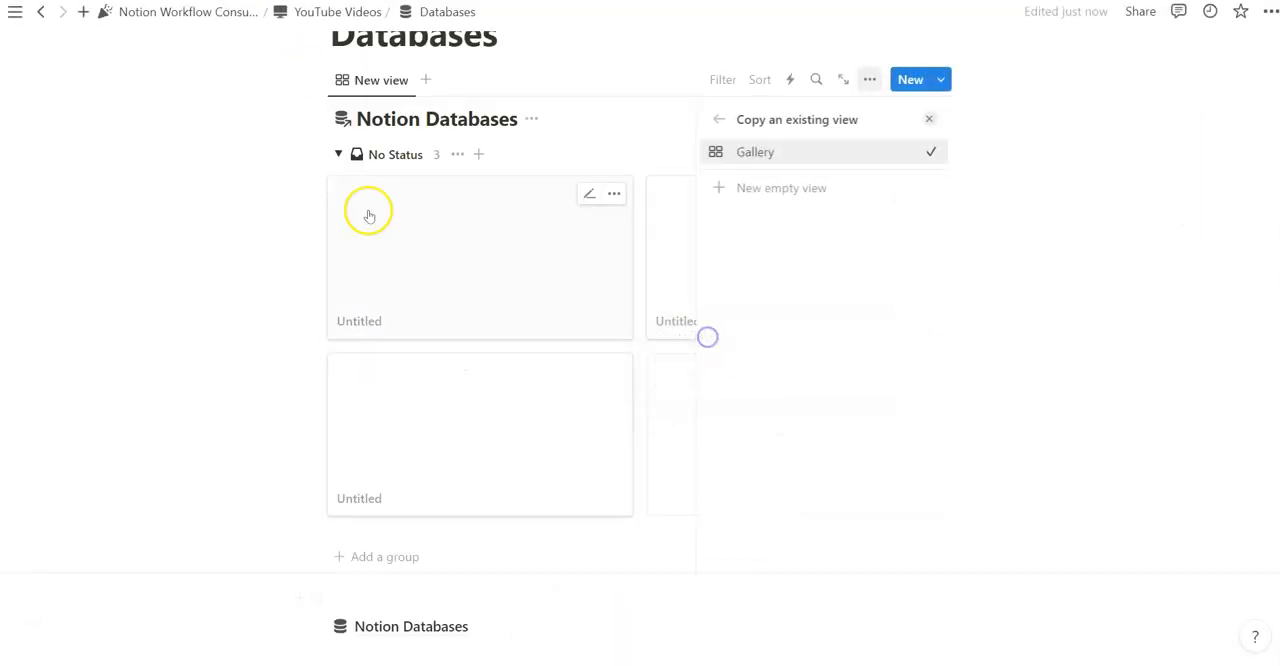
left_click(929, 118)
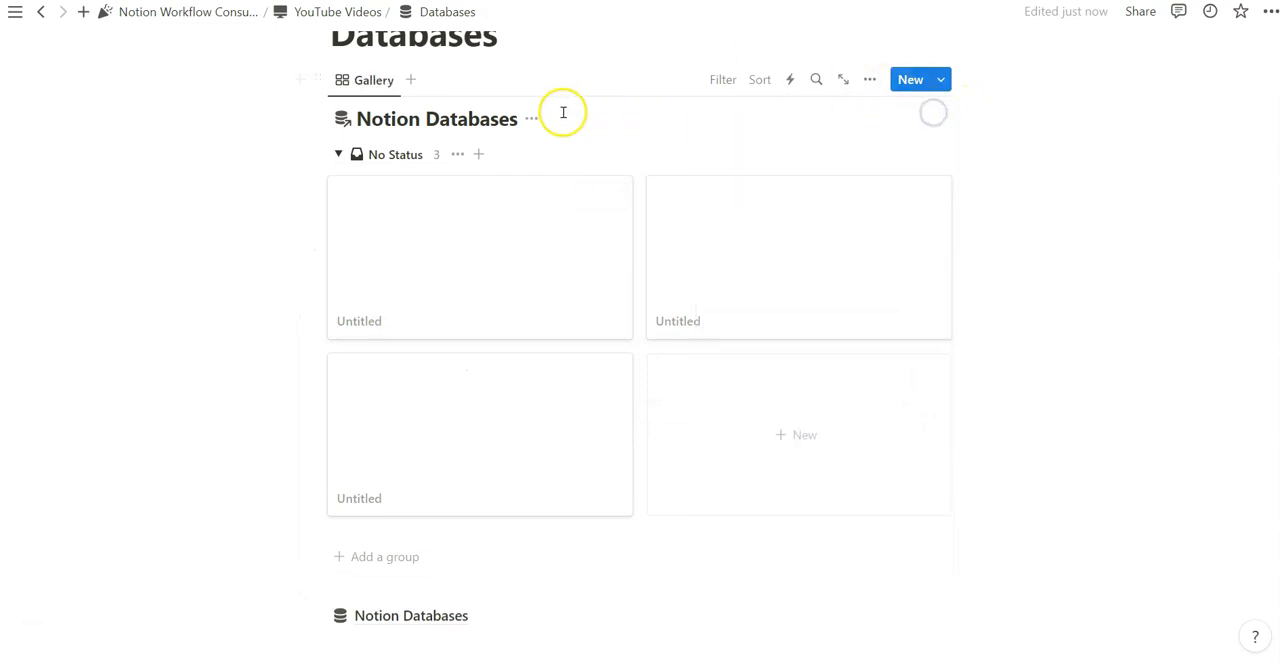
Open the original Notion Databases from the linked view and lock the database
left_click(520, 117)
left_click(1057, 475)
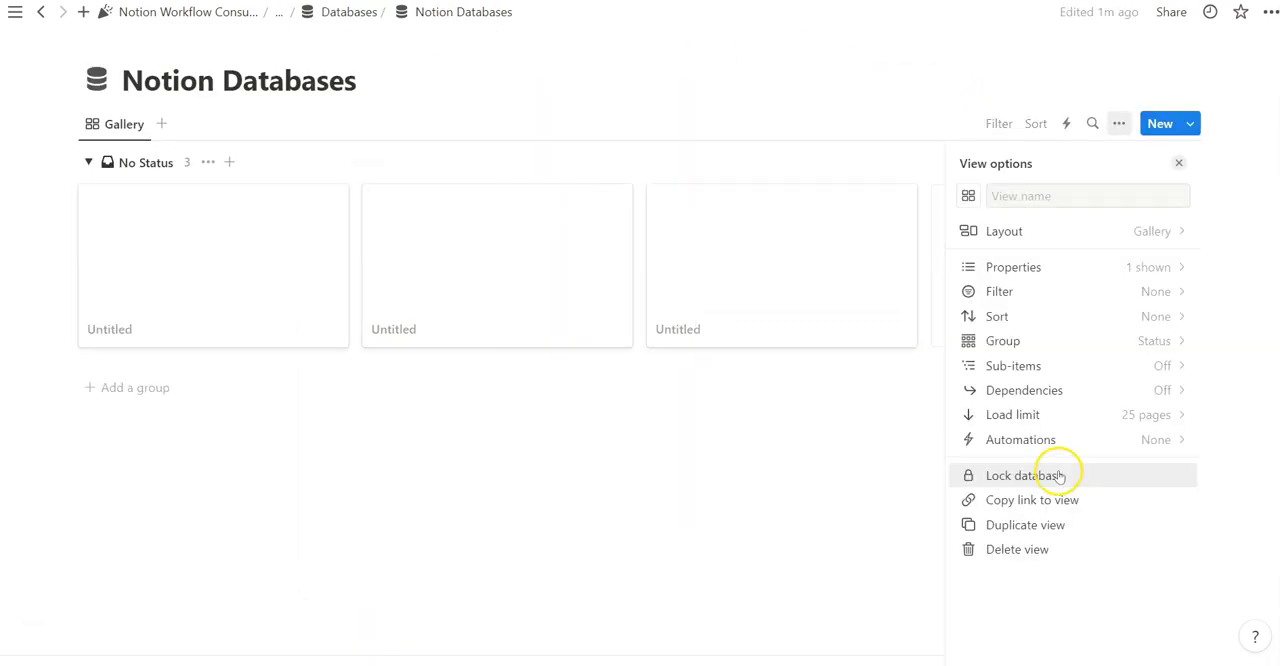
left_click(1070, 72)
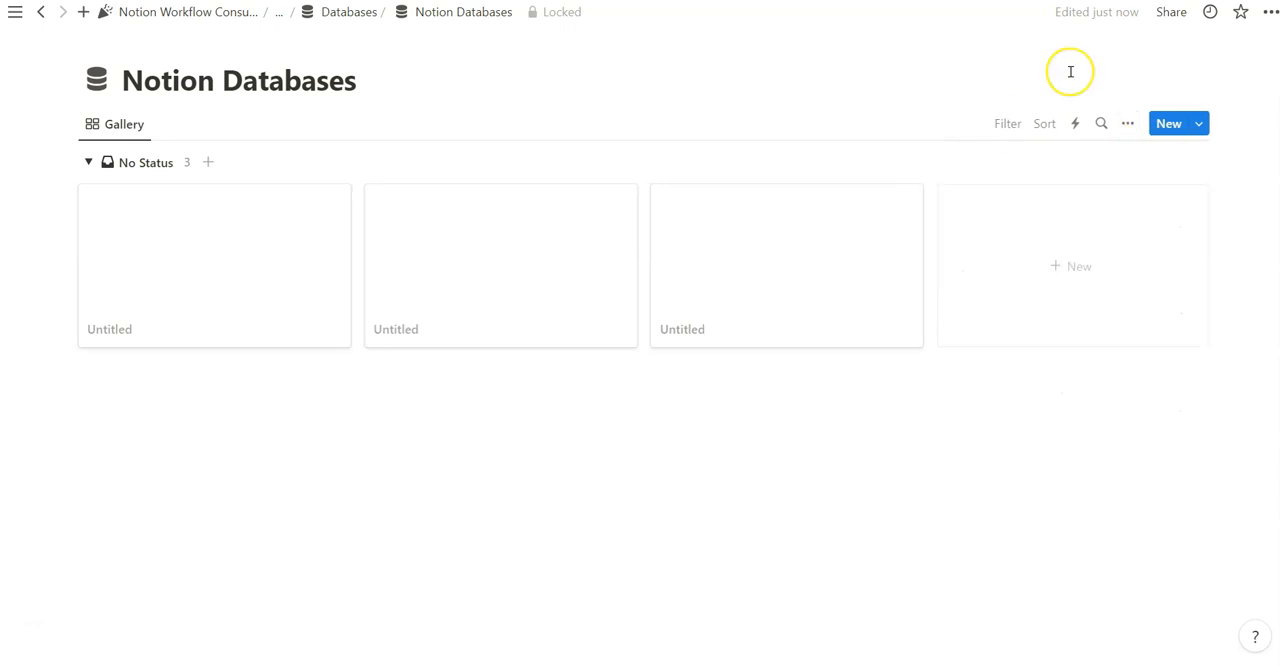
Check the view options, filter and sort choices of the locked database
left_click(1127, 123)
left_click(997, 121)
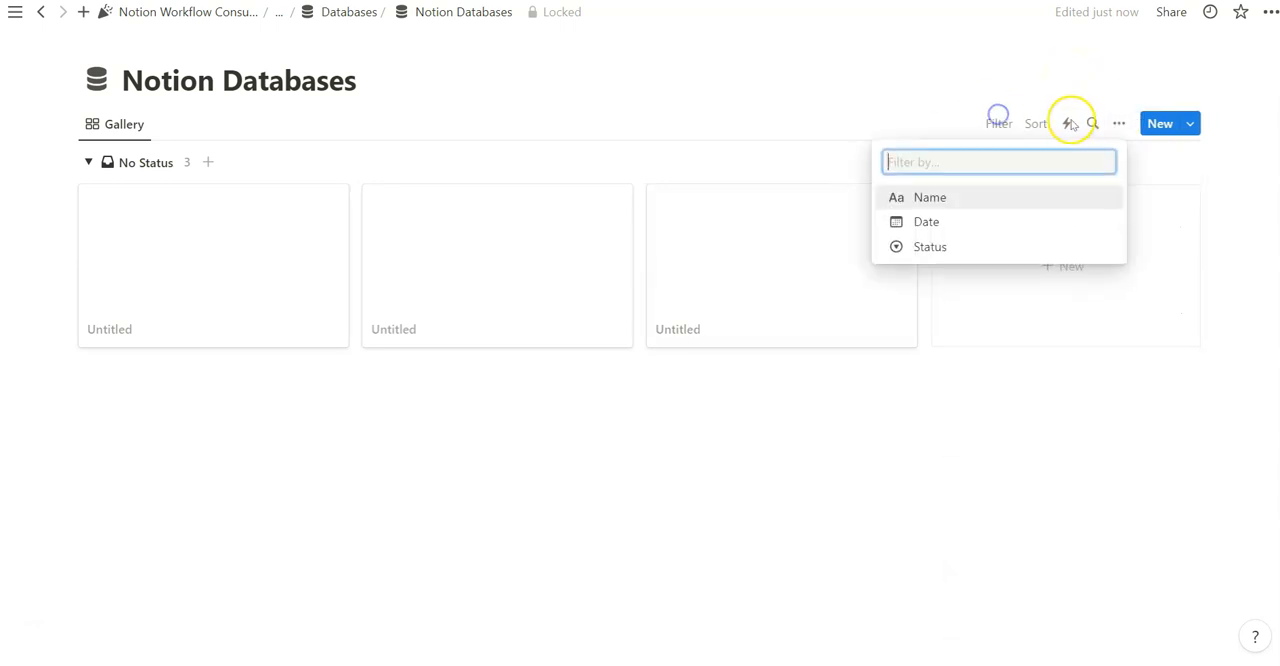
left_click(1040, 121)
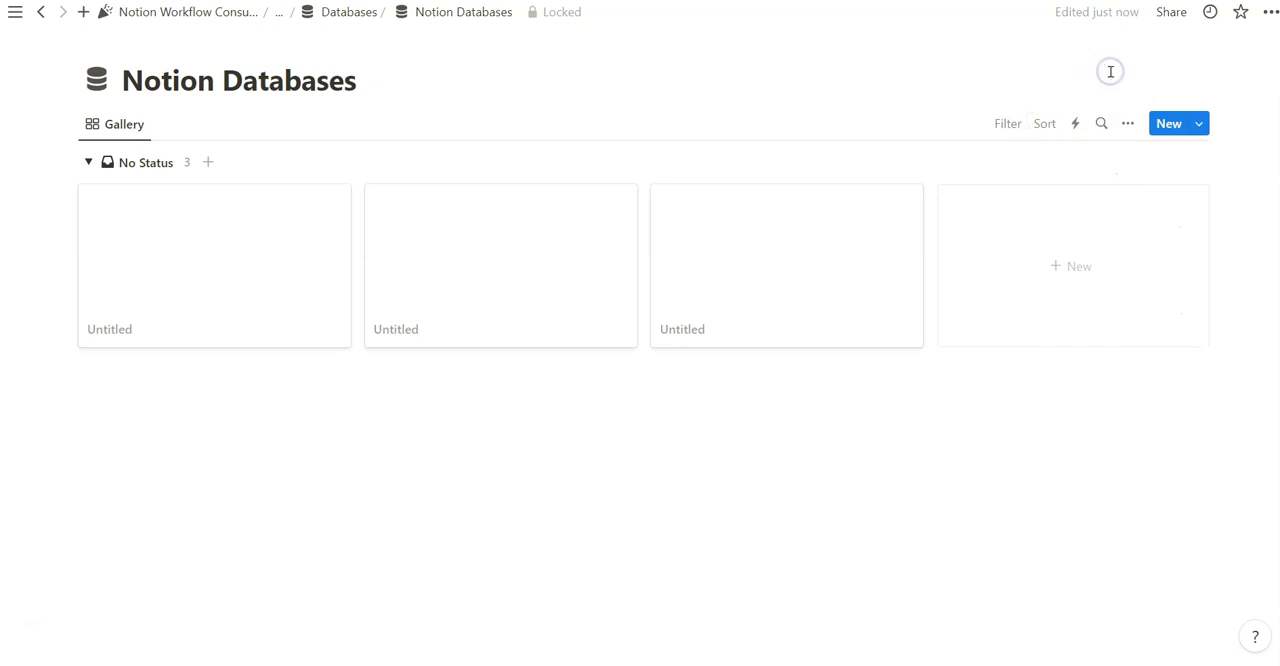
Unlock the Notion Databases database and reopen its view options
left_click(1127, 123)
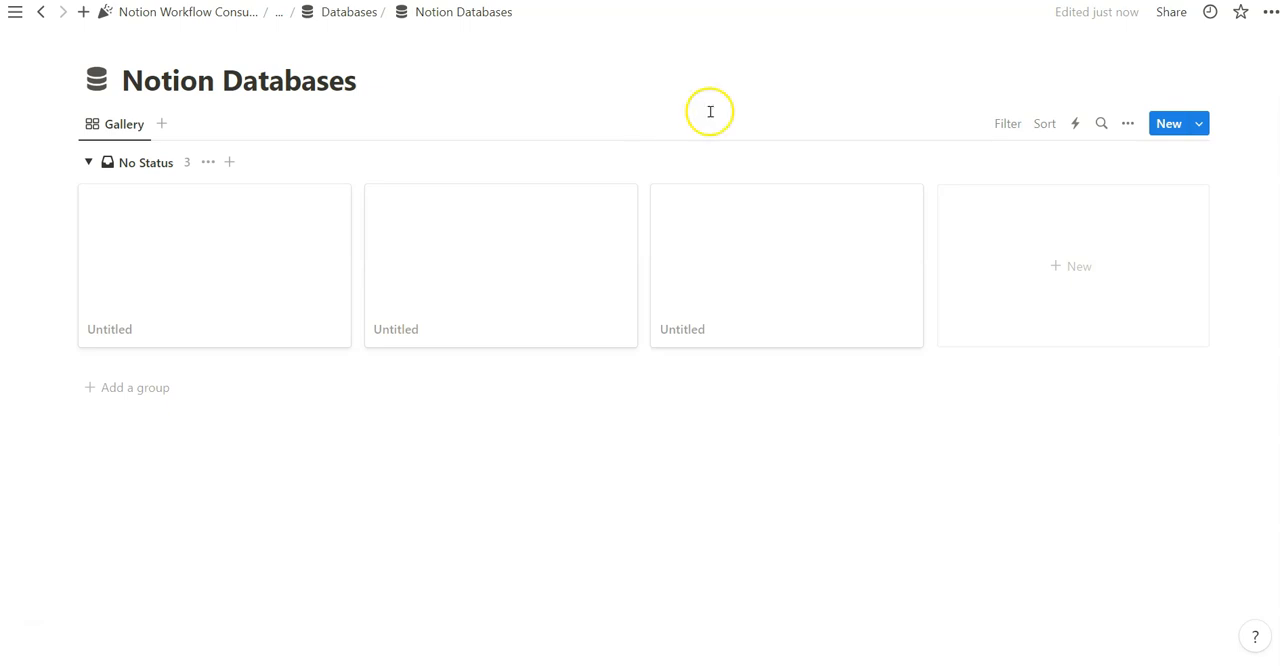
left_click(1128, 123)
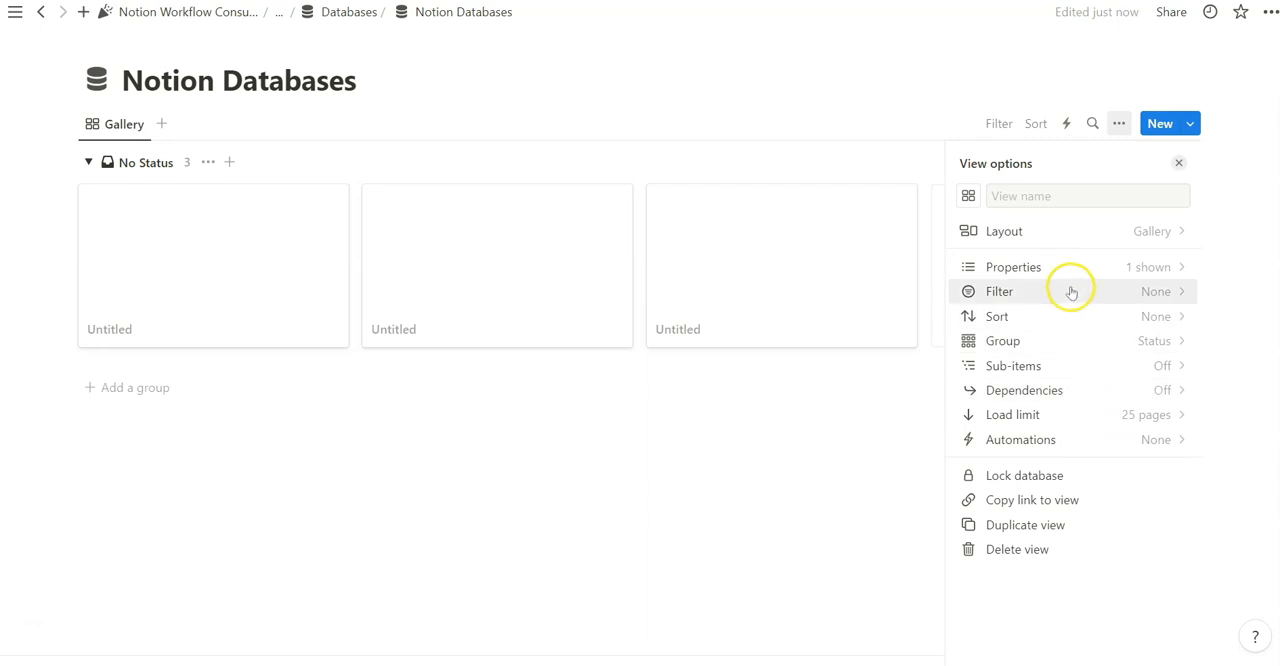
Create a database template titled New Template with Date set to Now and Status set to Start
left_click(1178, 163)
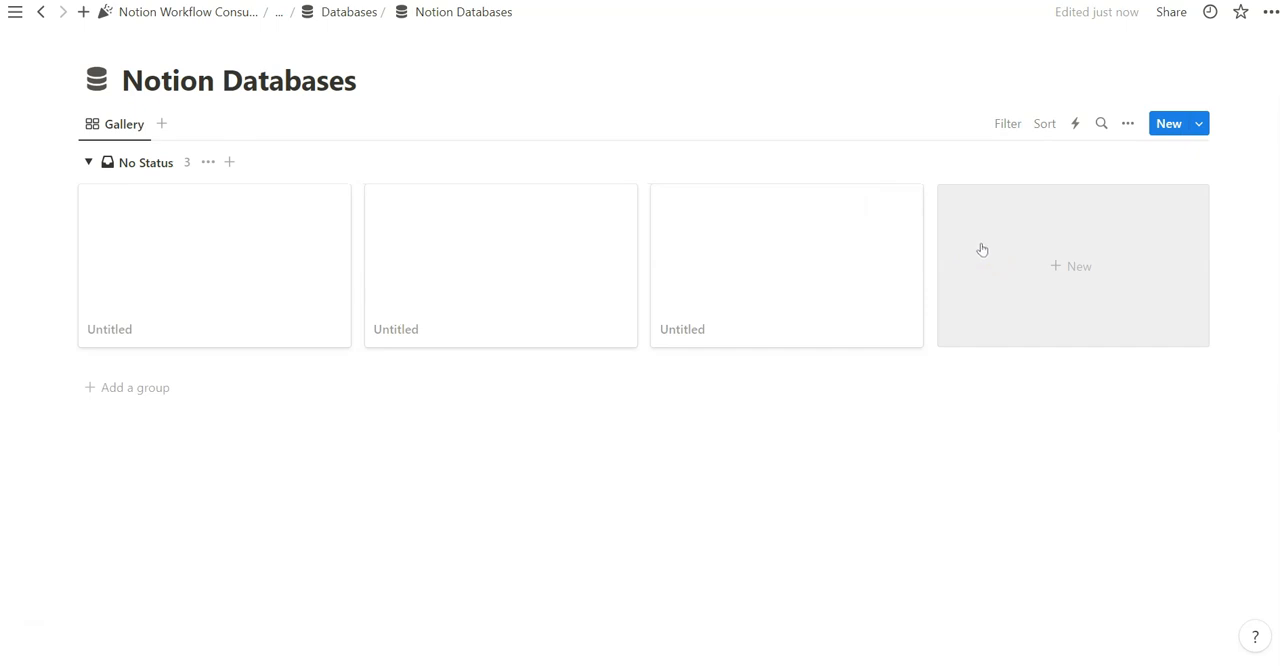
left_click(1199, 124)
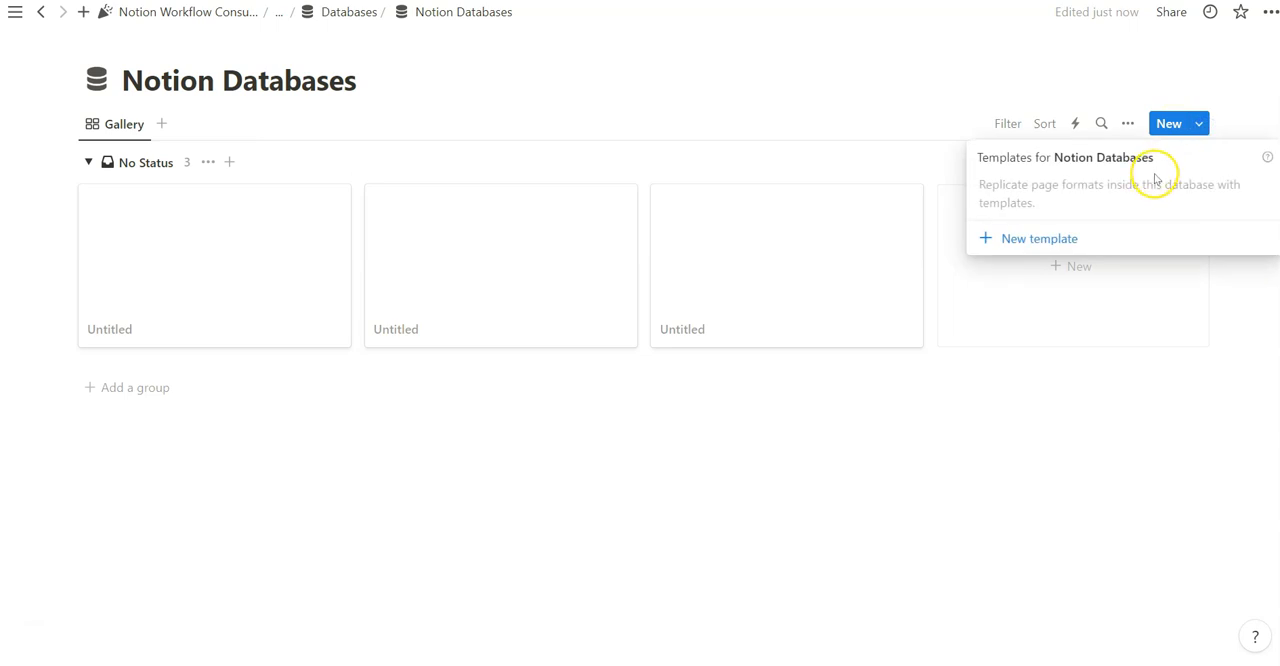
left_click(1041, 242)
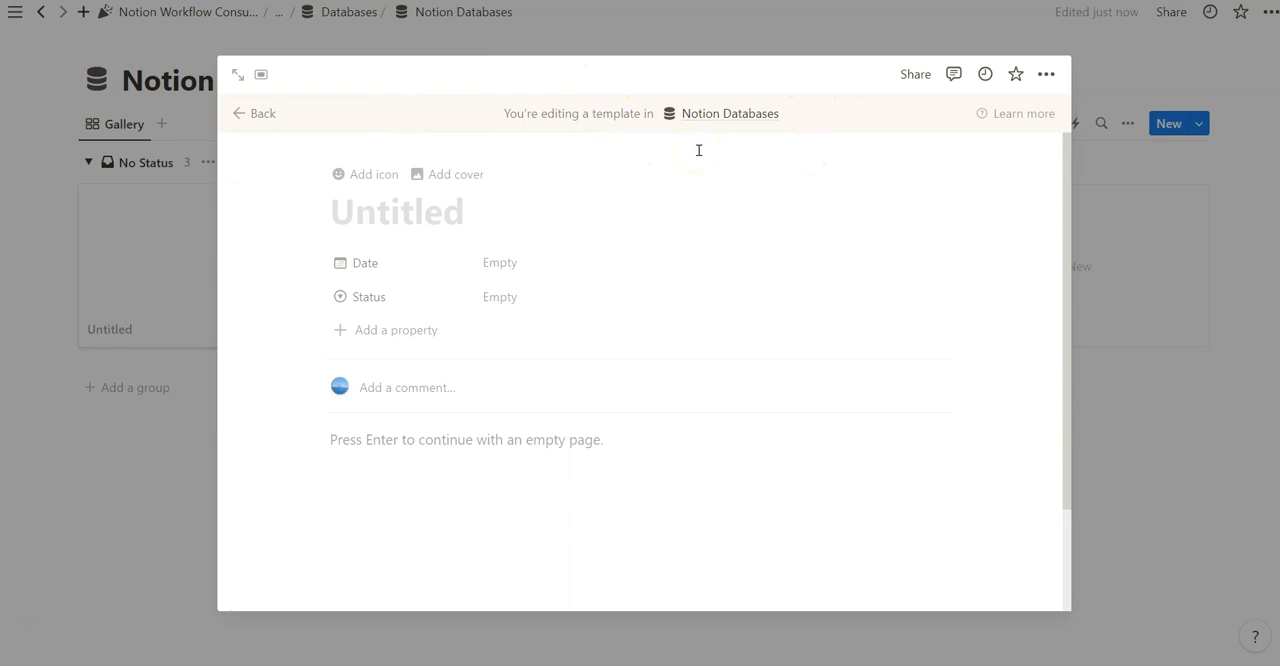
type("New Template")
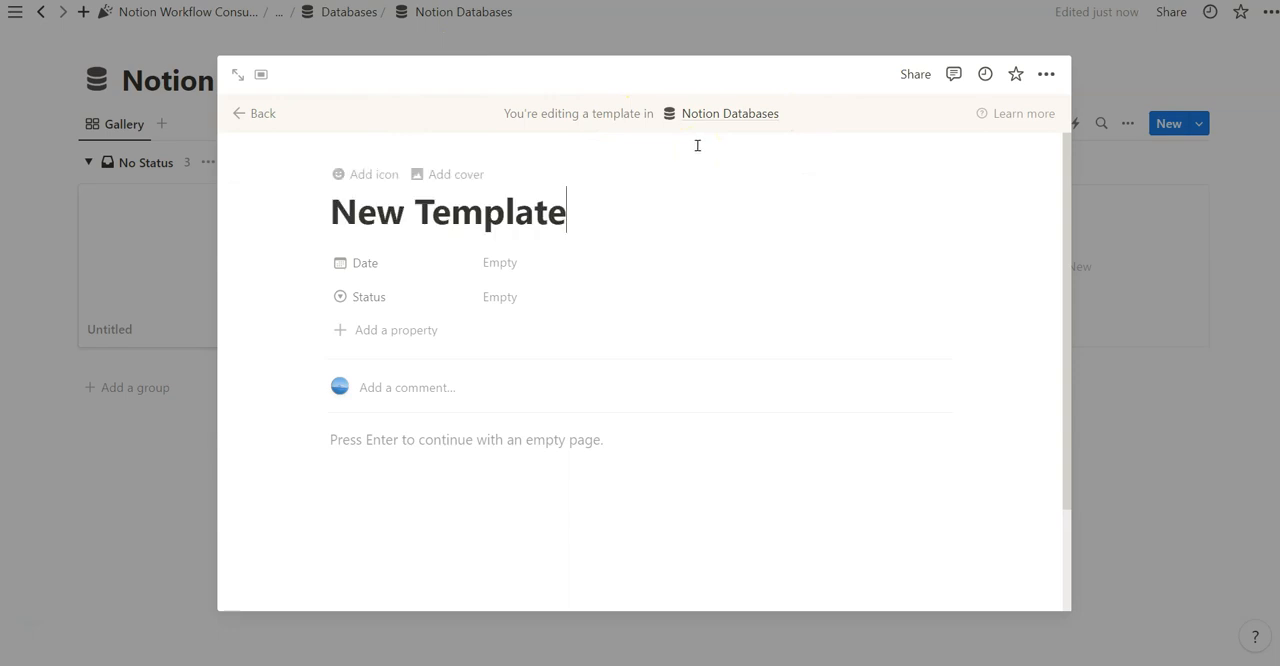
left_click(500, 262)
left_click(523, 141)
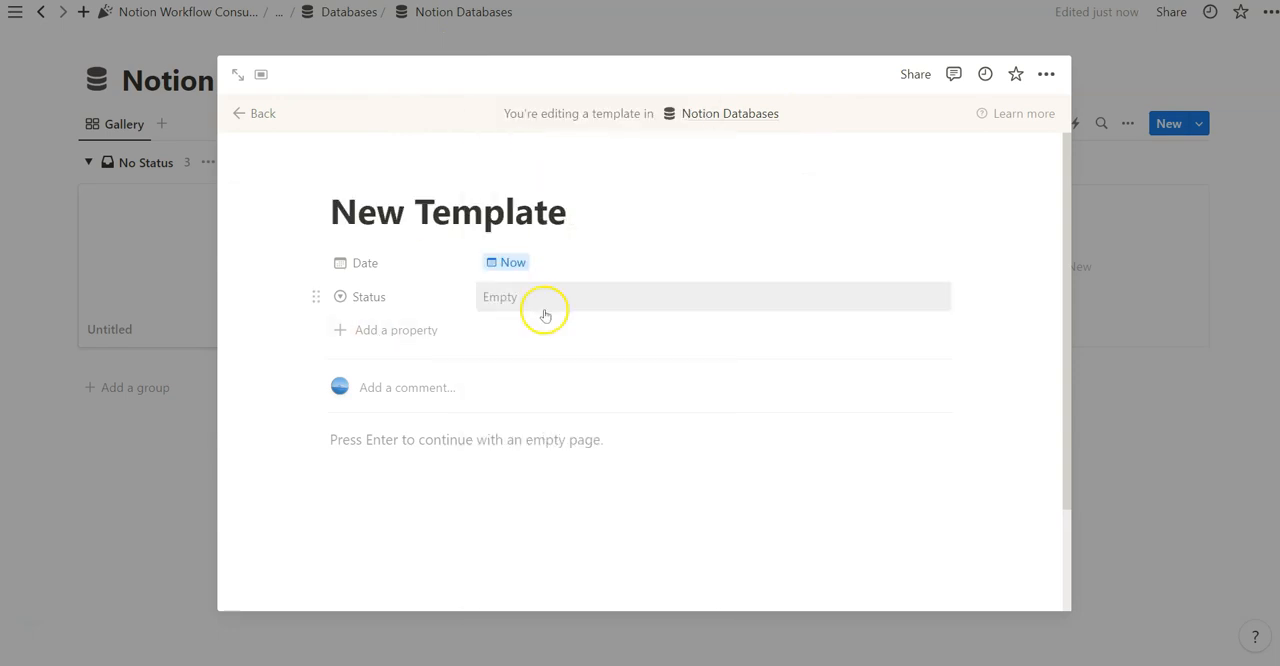
key("Escape")
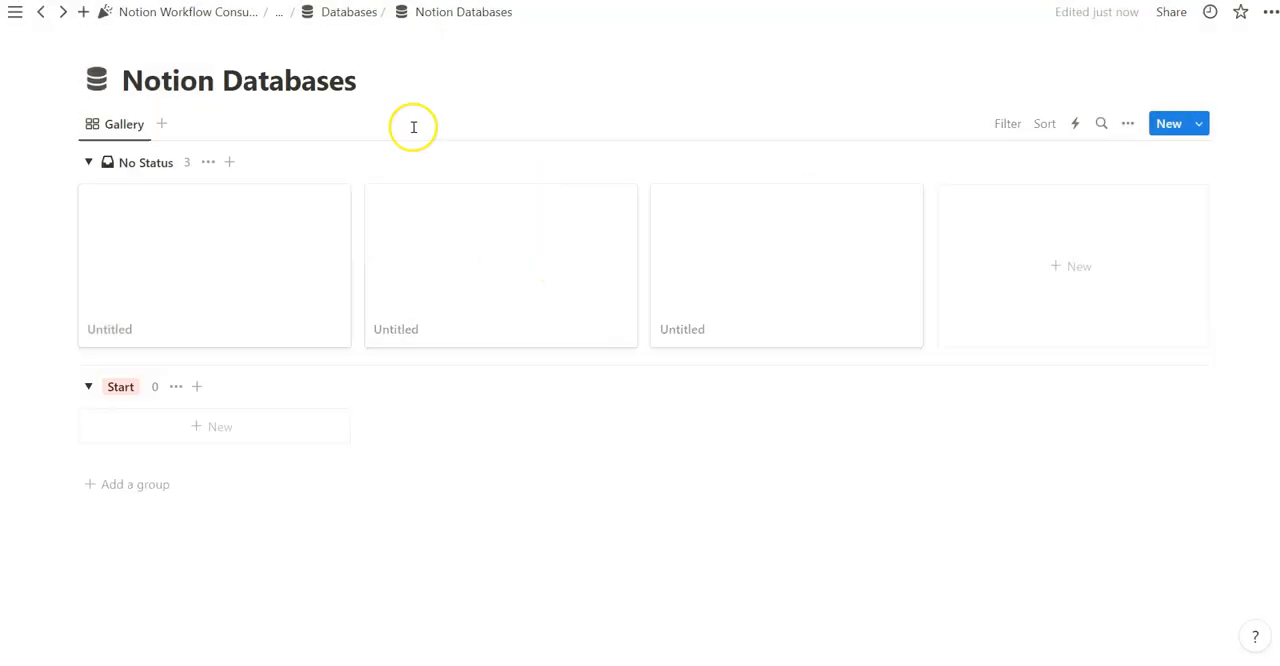
Make New Template the default for all views in Notion Databases and test it by creating a new page
left_click(1200, 123)
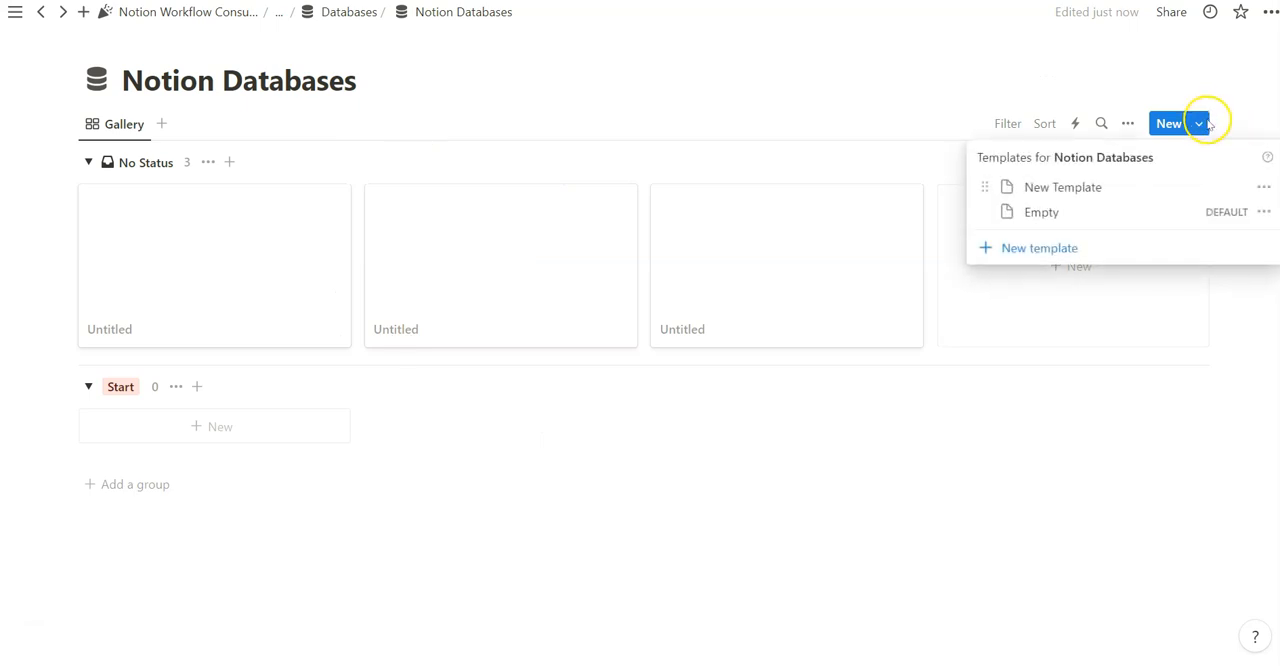
left_click(1264, 187)
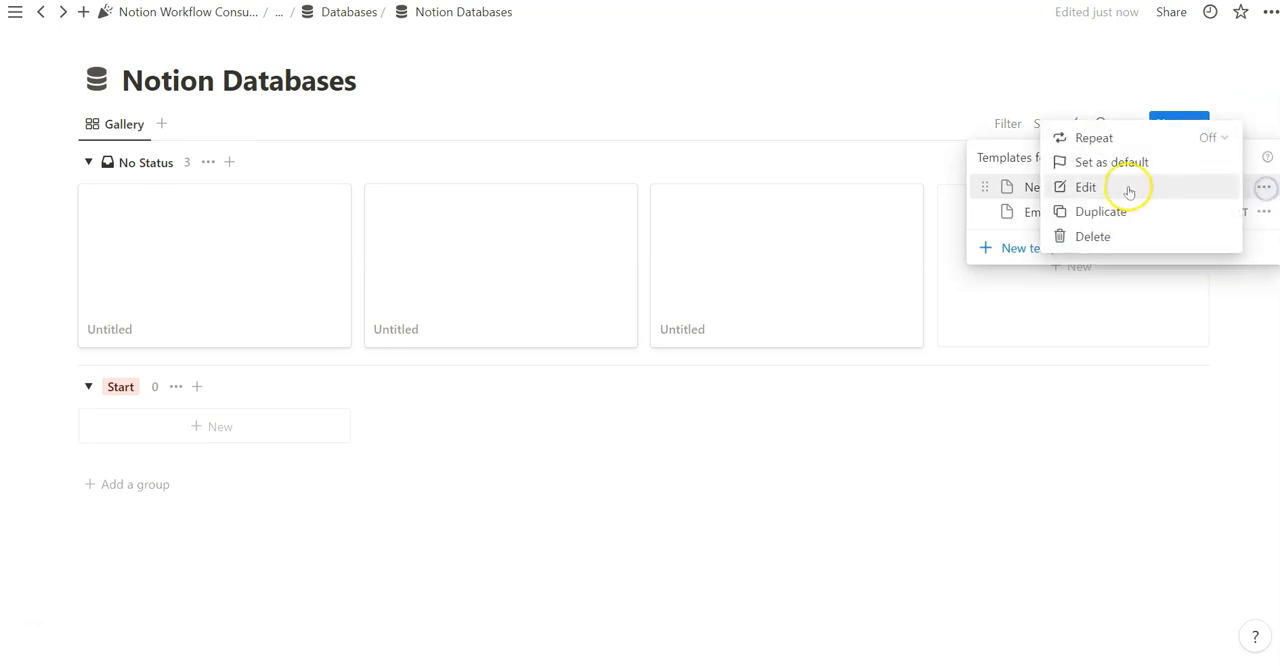
left_click(1121, 163)
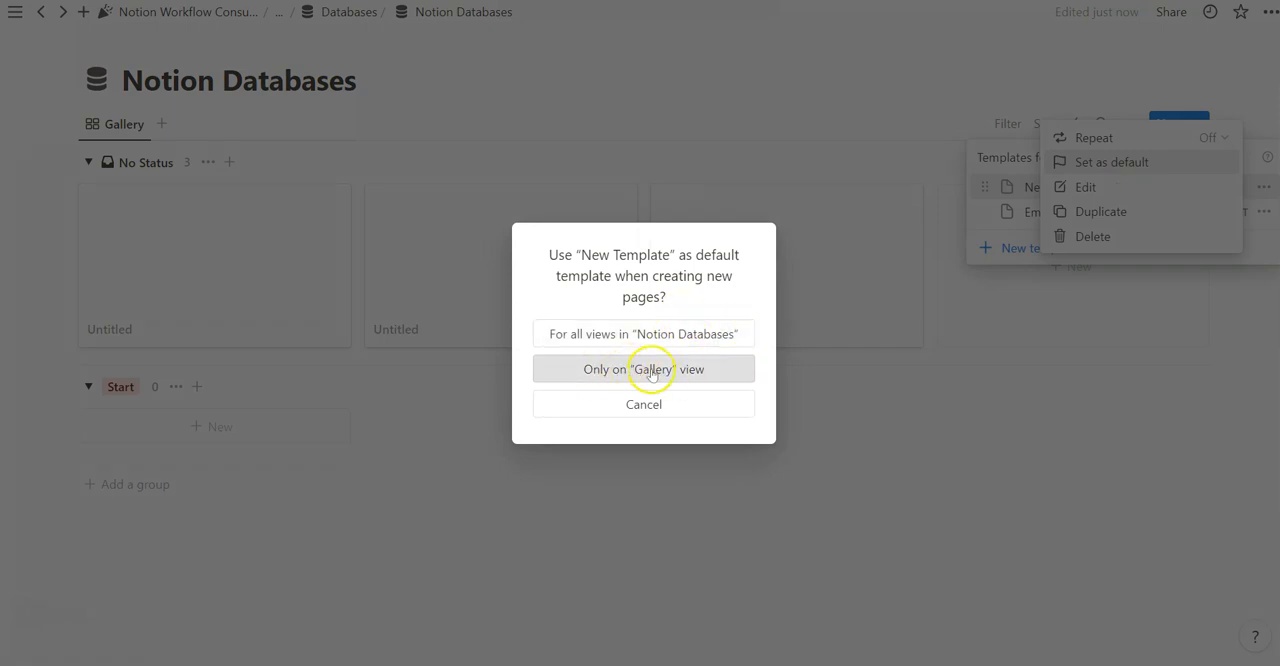
left_click(652, 333)
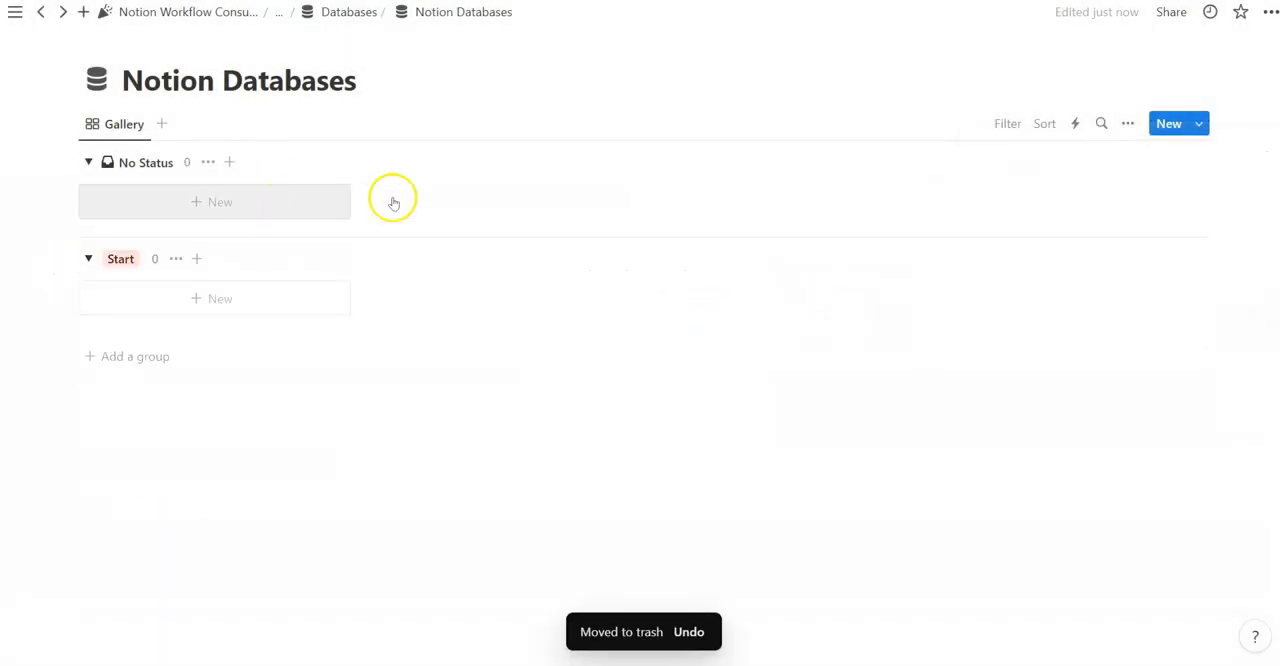
left_click(1160, 124)
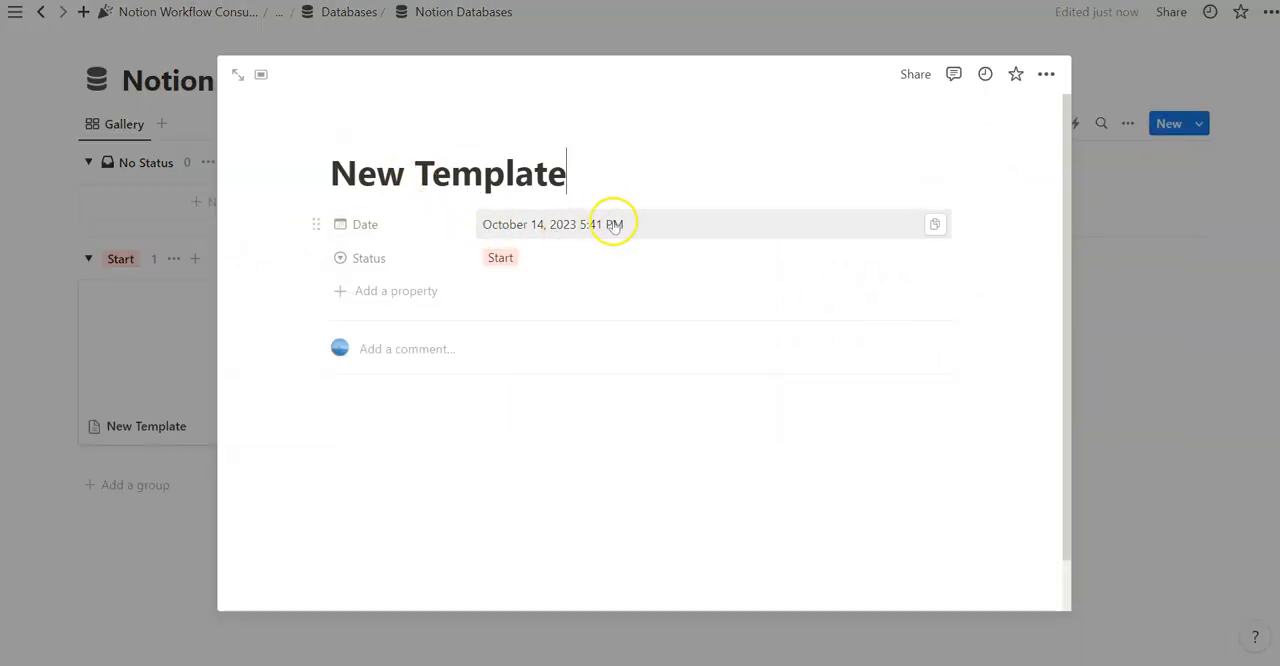
left_click(541, 252)
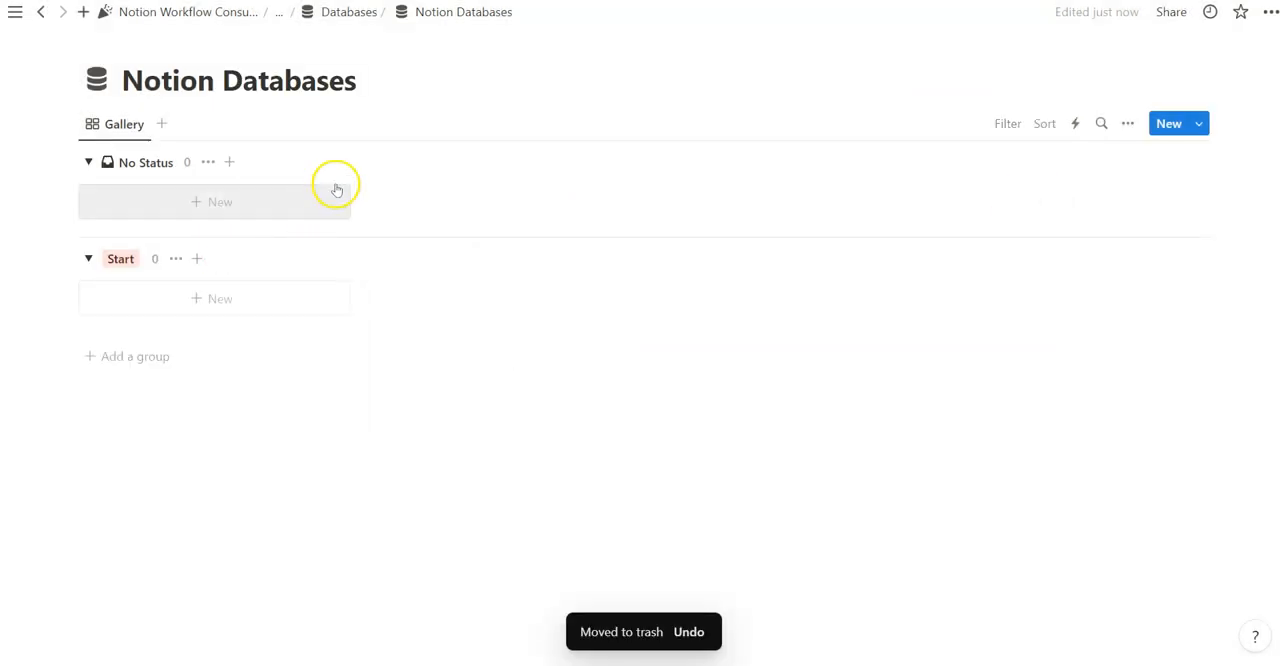
Open the repeat settings of New Template and choose to repeat it every week
left_click(1199, 123)
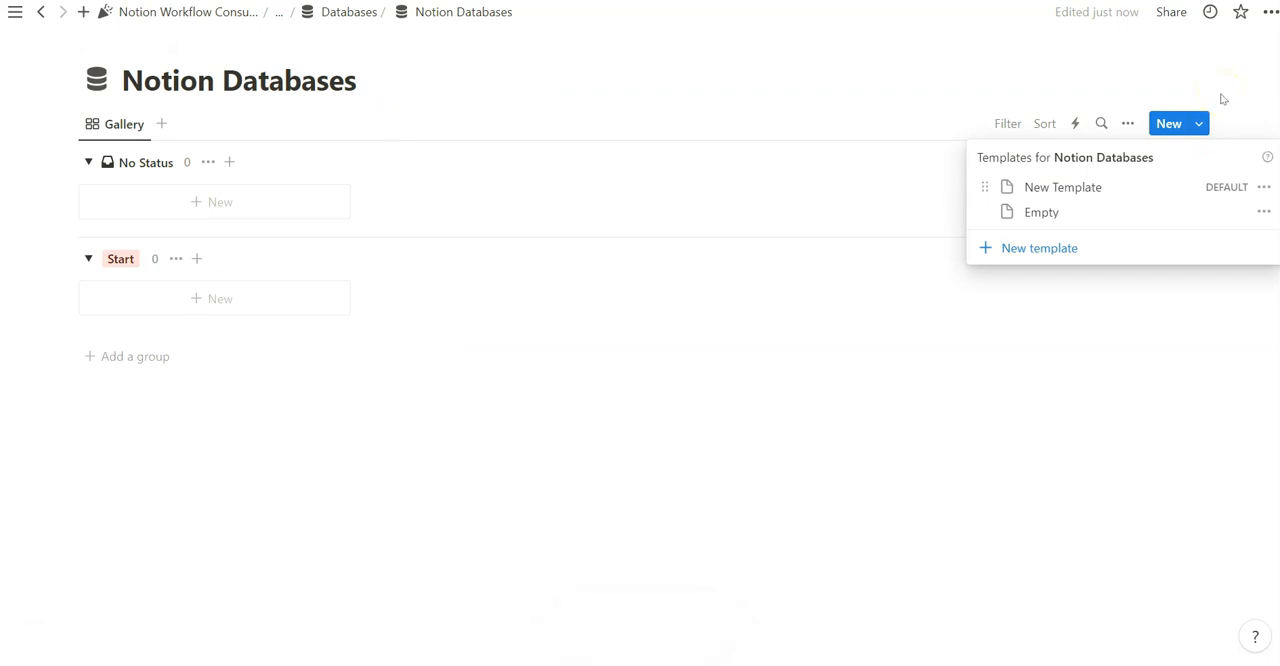
left_click(1266, 187)
left_click(1268, 187)
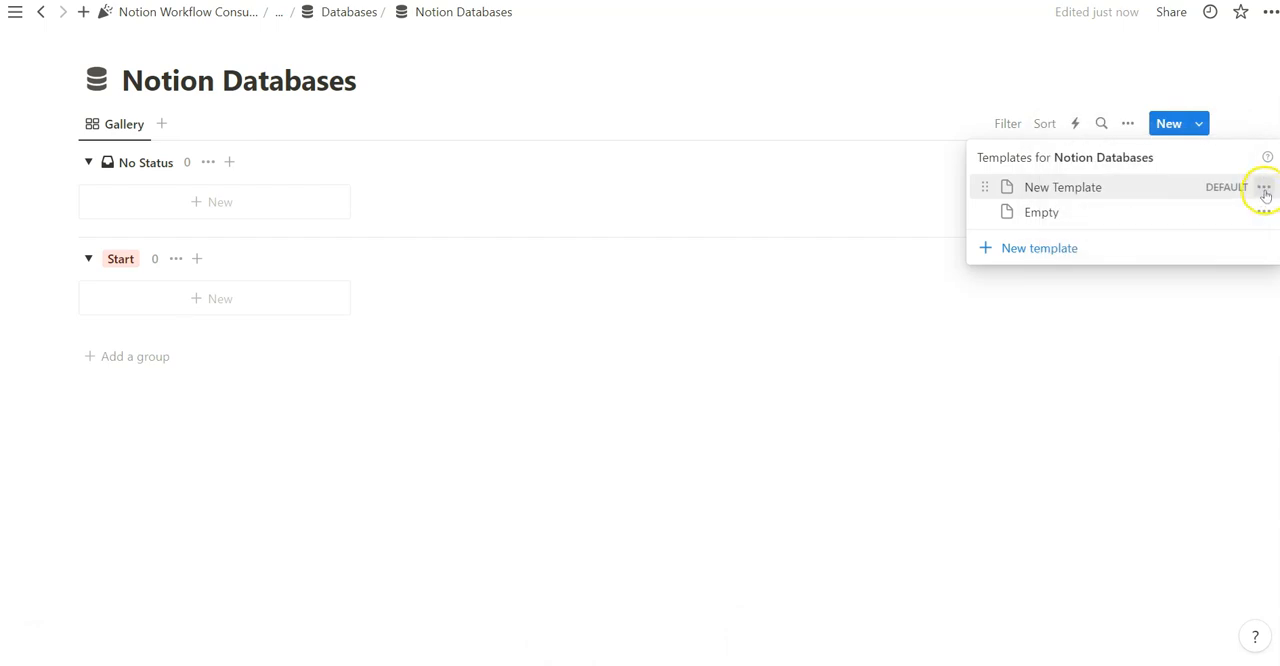
left_click(1265, 192)
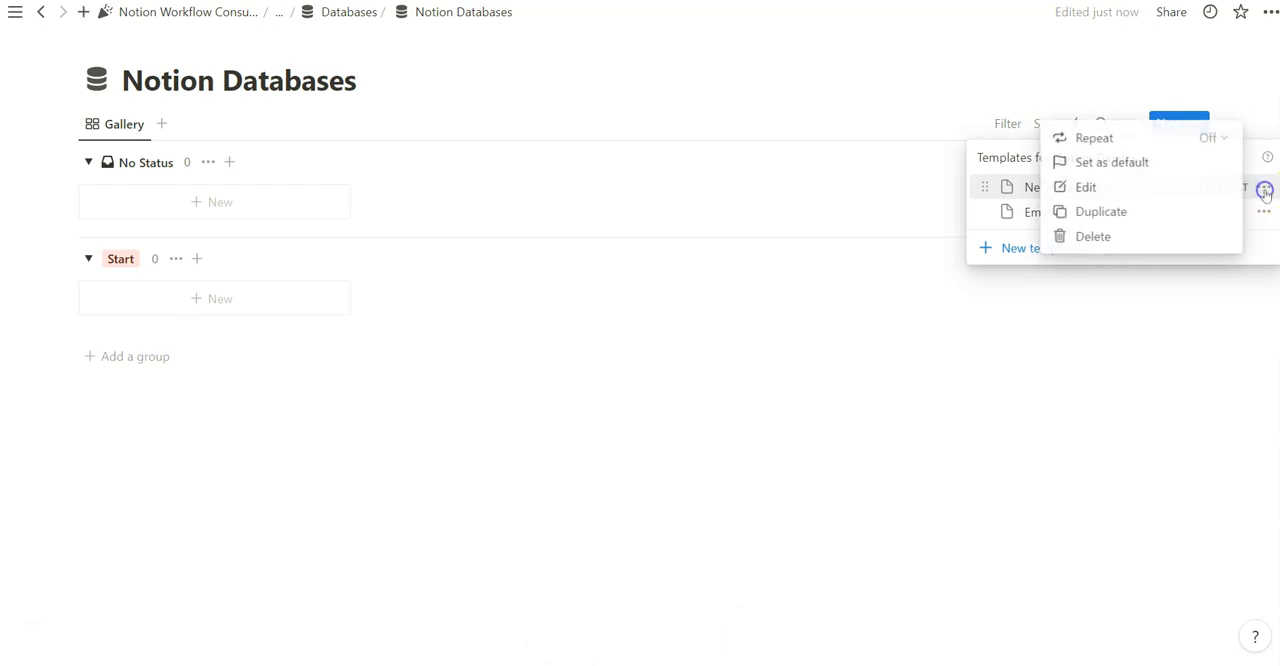
left_click(1222, 140)
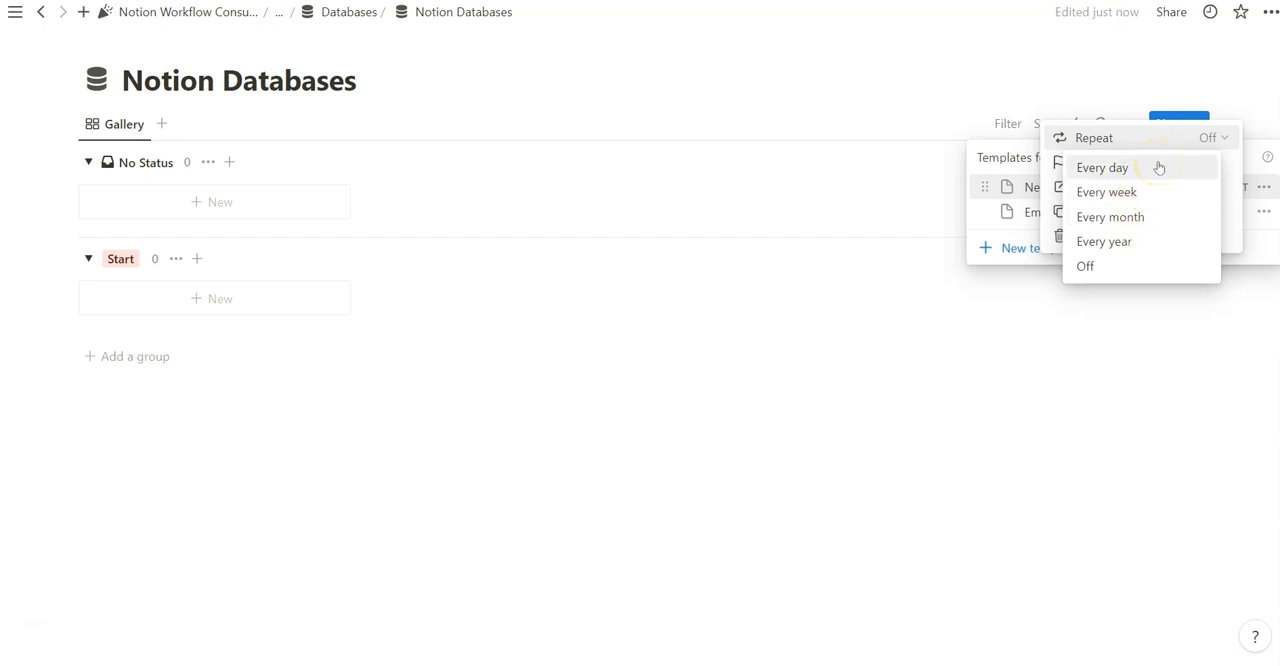
left_click(1157, 191)
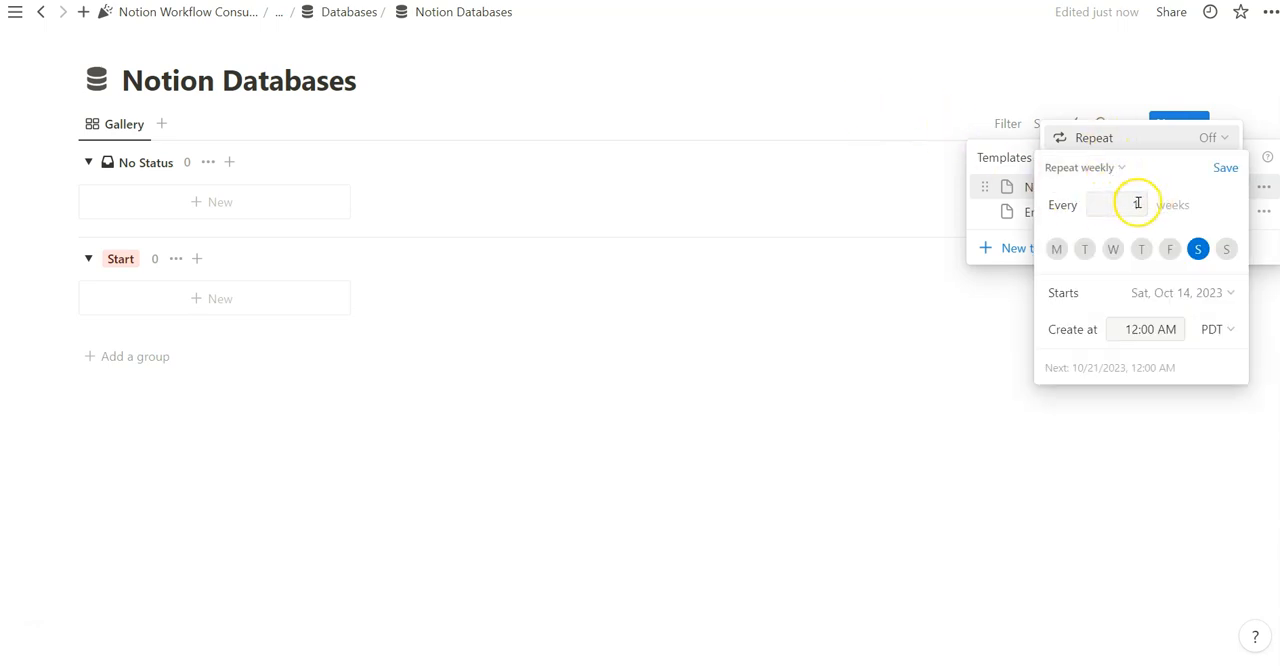
left_click(1139, 203)
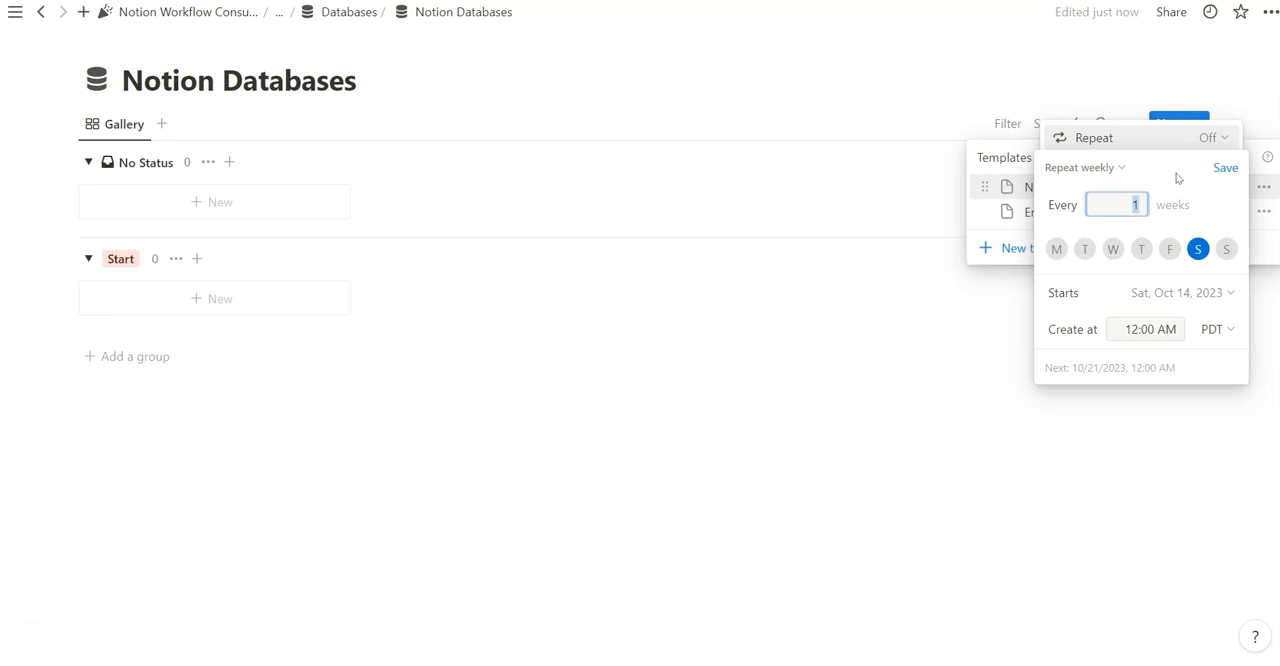
Try Tuesday and Thursday as repeat days, go back to Saturday only, and save the weekly schedule
left_click(1084, 249)
left_click(1142, 249)
left_click(1085, 252)
left_click(1143, 252)
left_click(1204, 250)
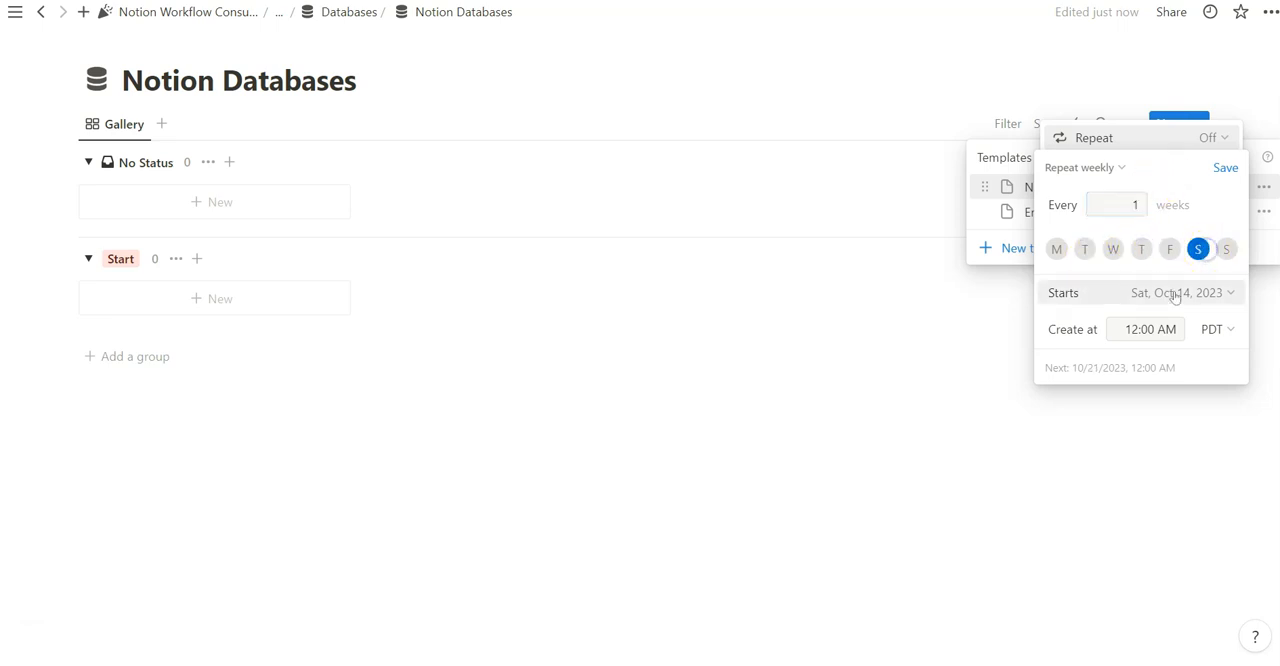
left_click(1157, 329)
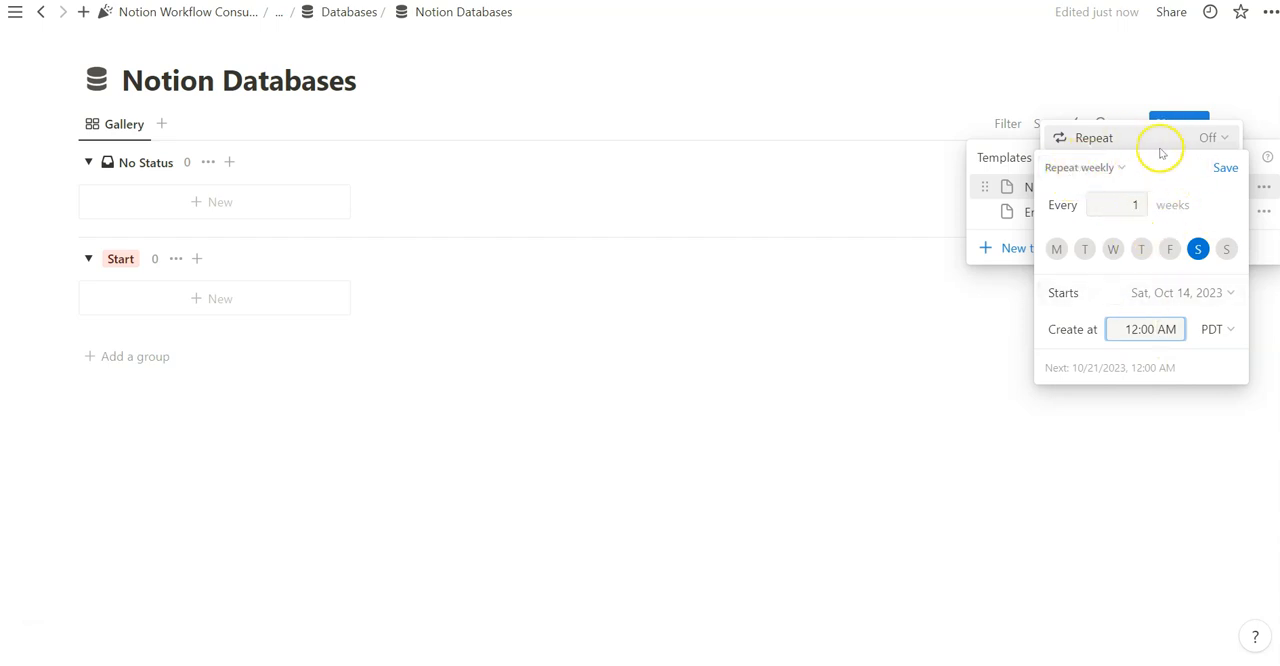
left_click(1227, 167)
Edit New Template and add a Person property filled with the person who duplicated the page
left_click(1140, 189)
left_click(393, 320)
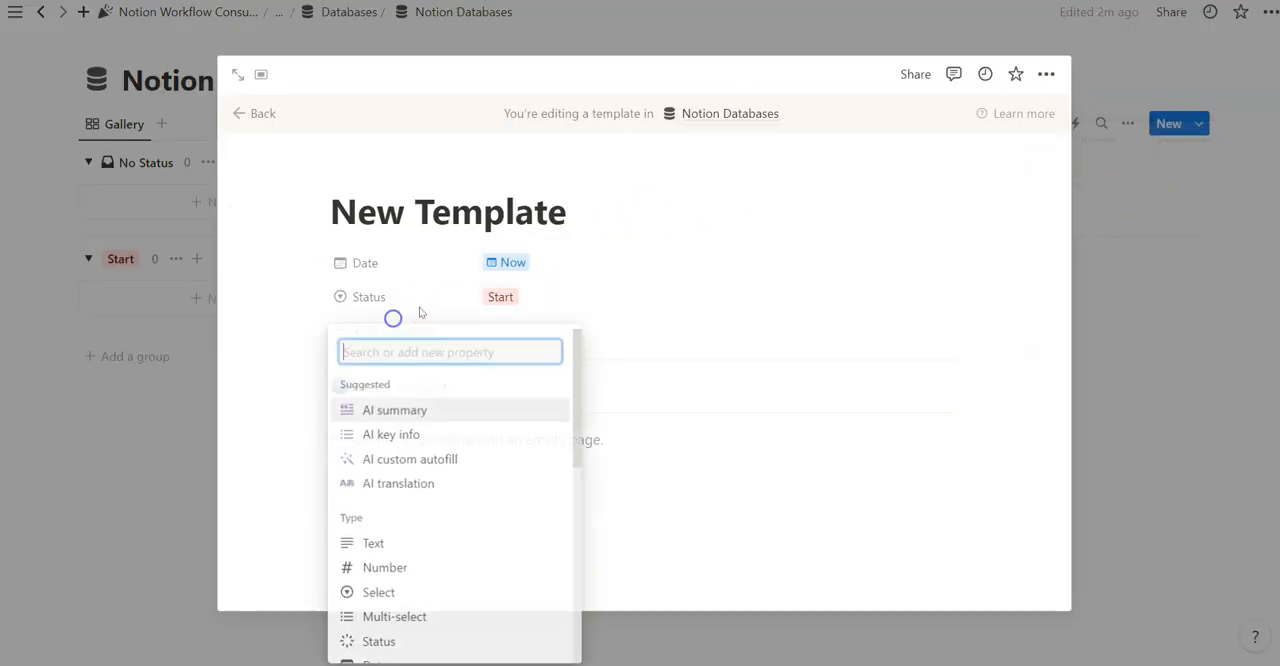
scroll(440, 450, "down", 3)
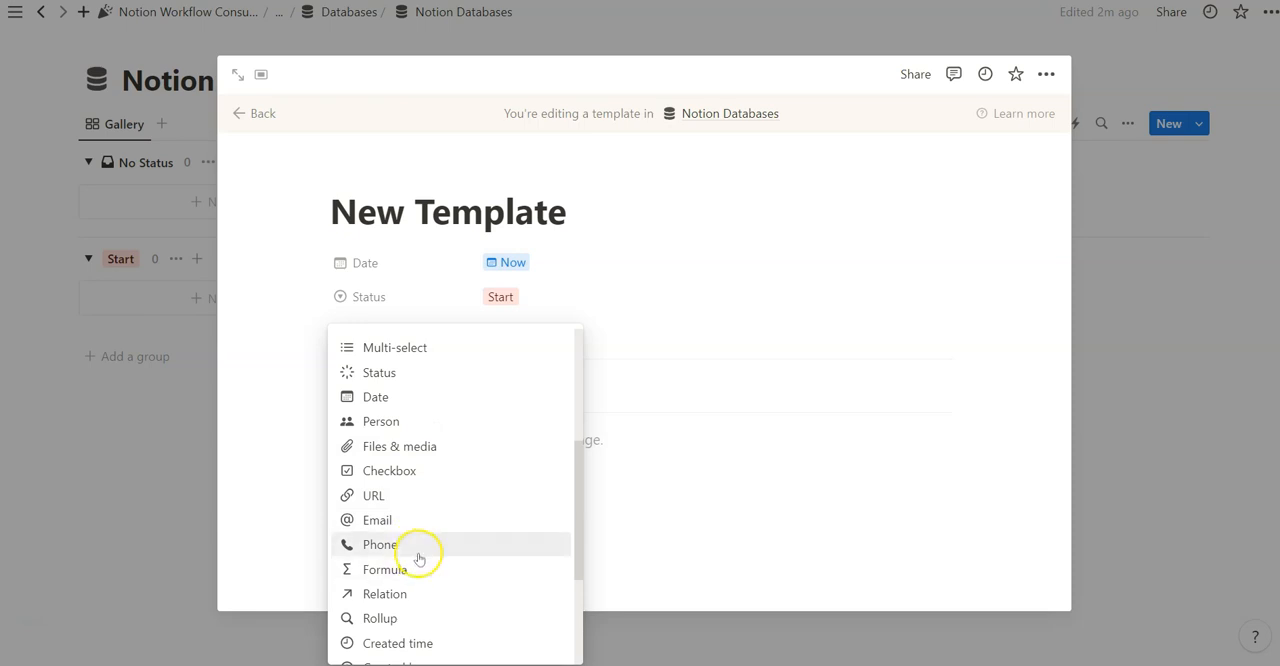
left_click(381, 422)
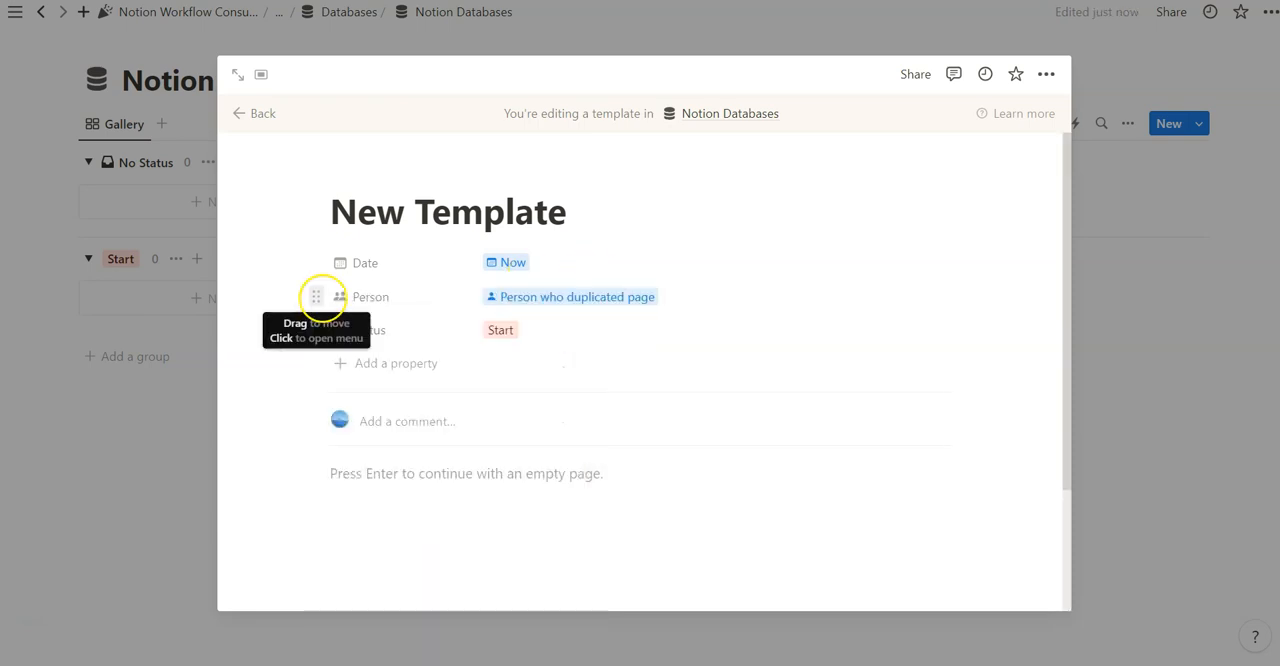
left_click_drag(322, 297, 322, 323)
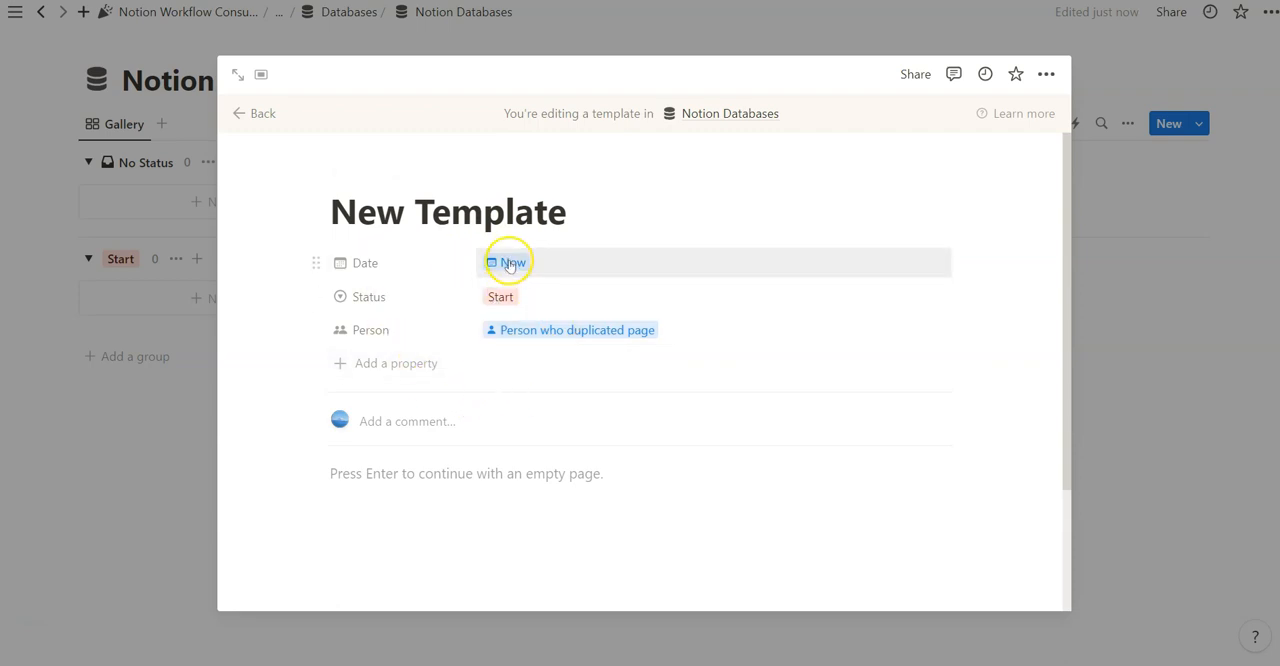
Review the property types that can be added to New Template
left_click(428, 363)
scroll(428, 328, "down", 3)
scroll(500, 274, "up", 1)
scroll(506, 140, "down", 2)
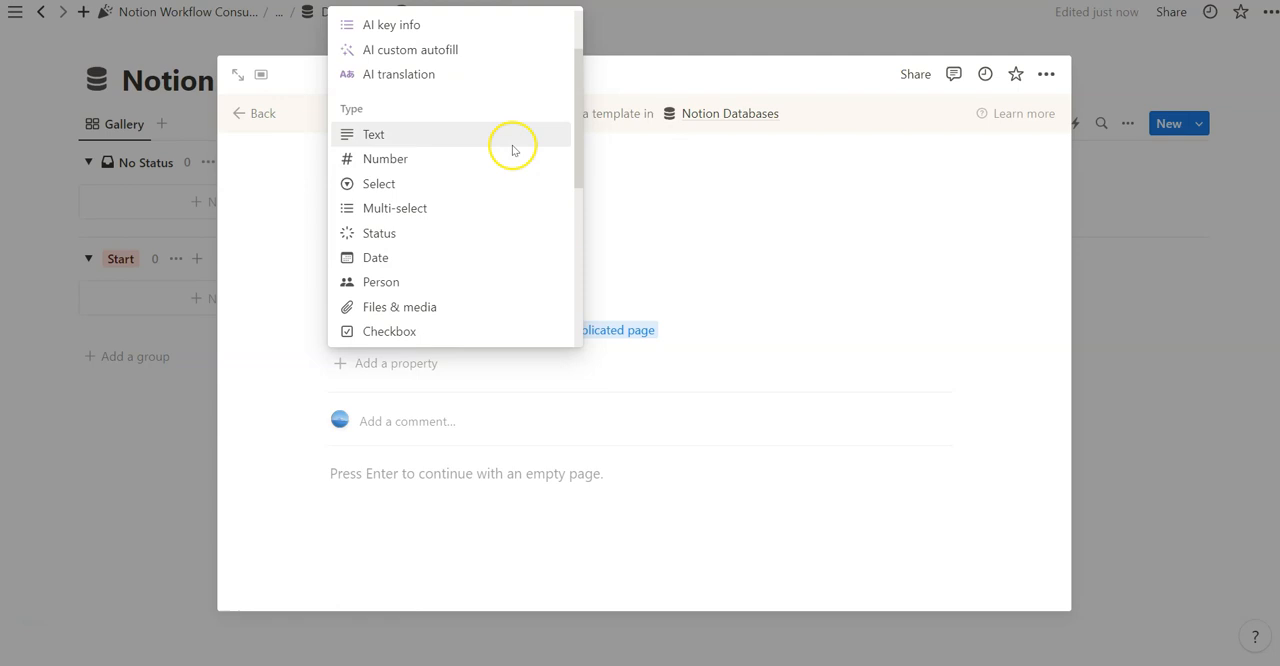
scroll(485, 200, "down", 2)
scroll(477, 320, "up", 2)
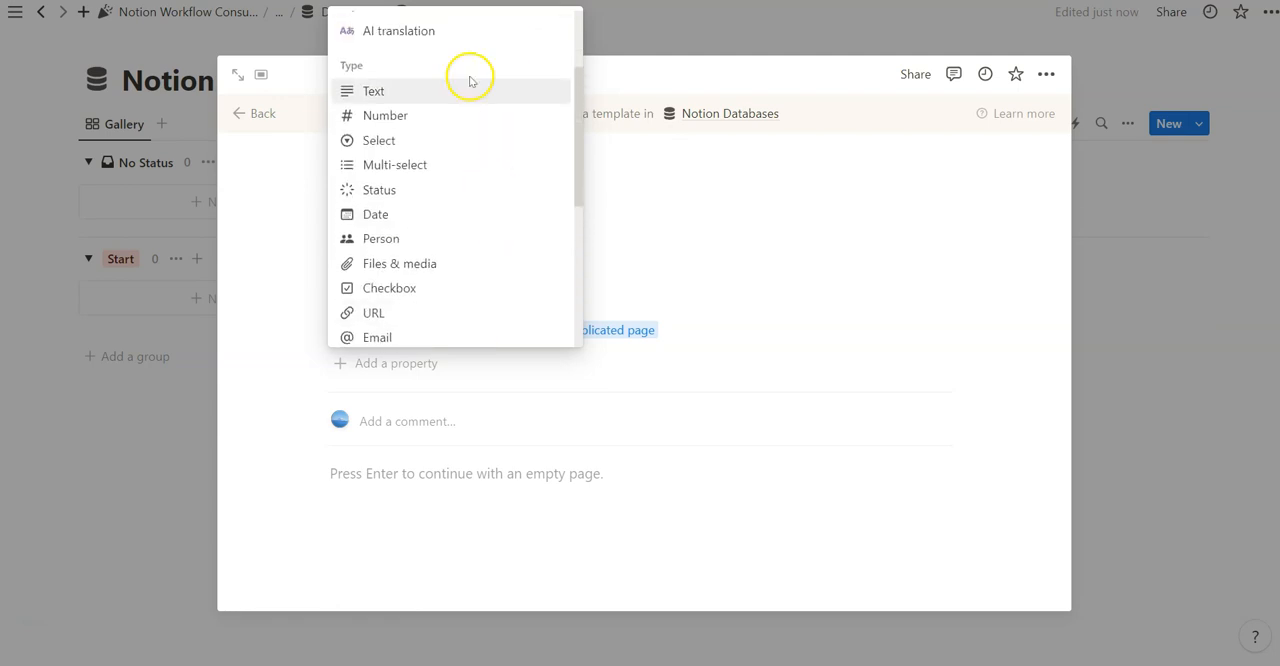
scroll(440, 100, "down", 3)
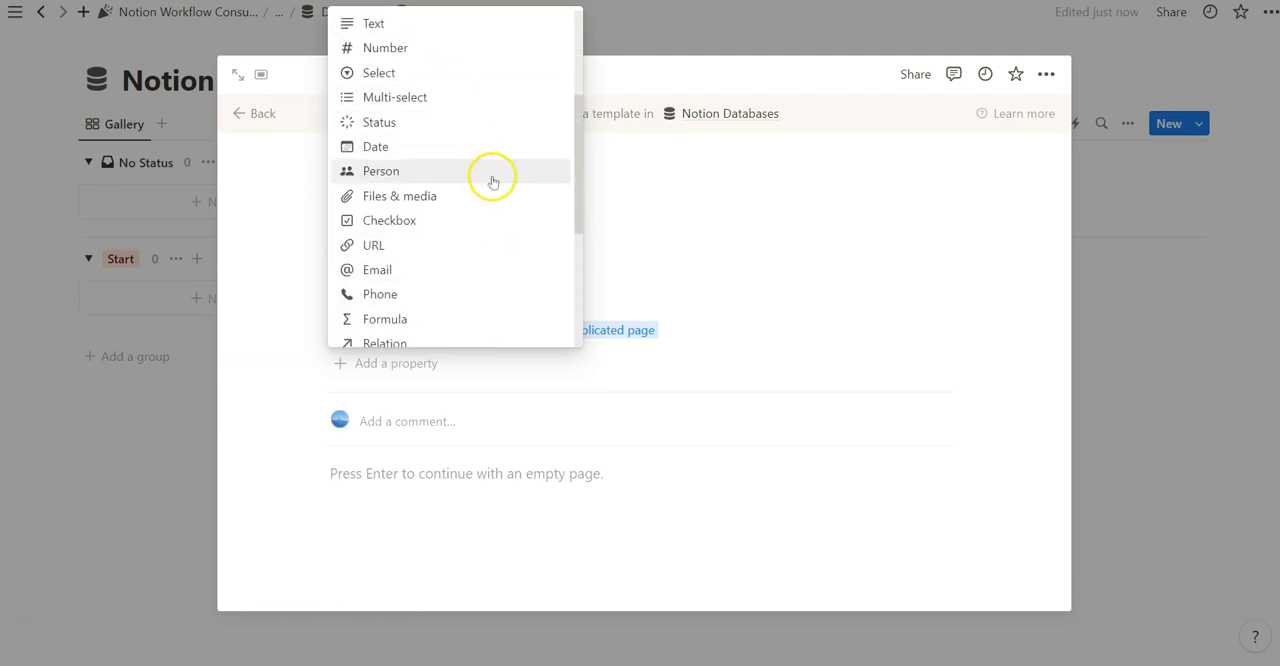
scroll(489, 294, "up", 3)
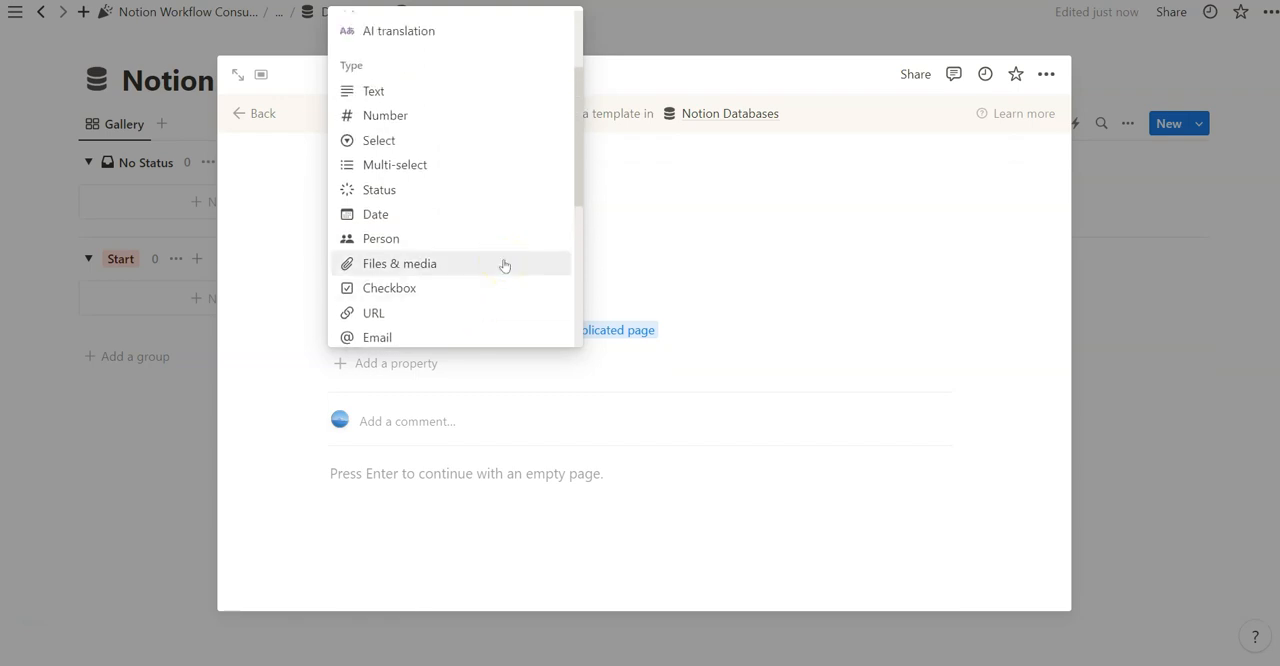
scroll(504, 265, "down", 1)
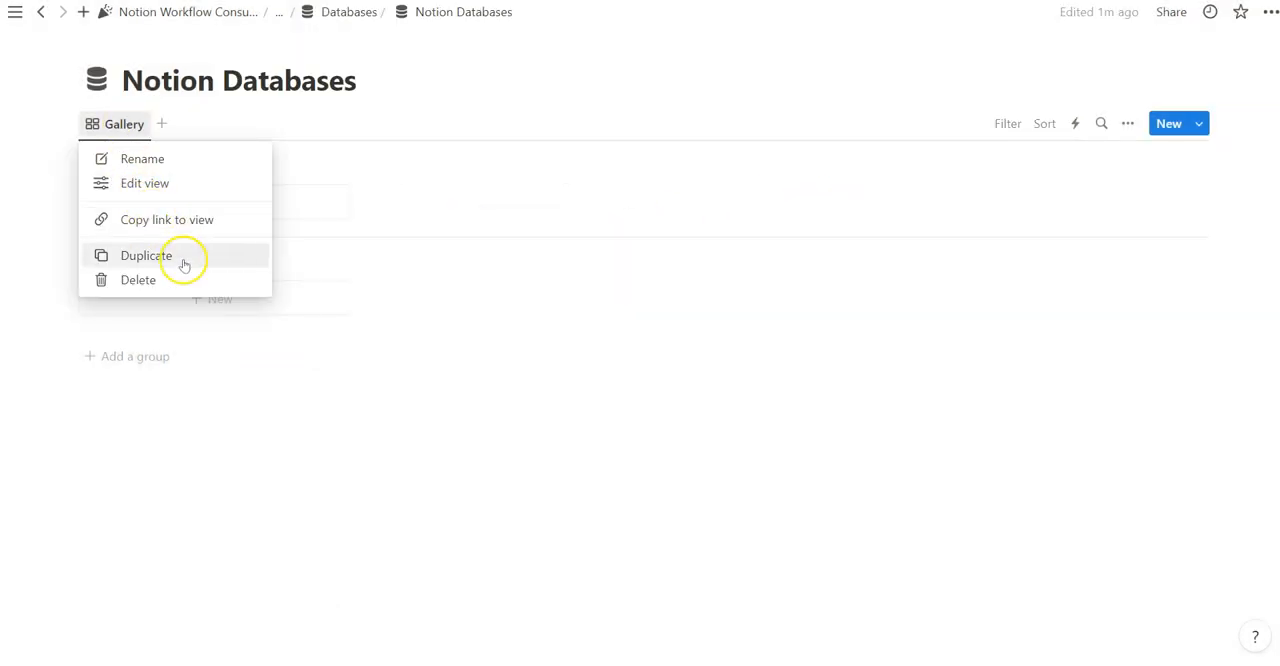
Duplicate the Gallery view of Notion Databases and turn the copy into a List layout view named List
left_click(183, 260)
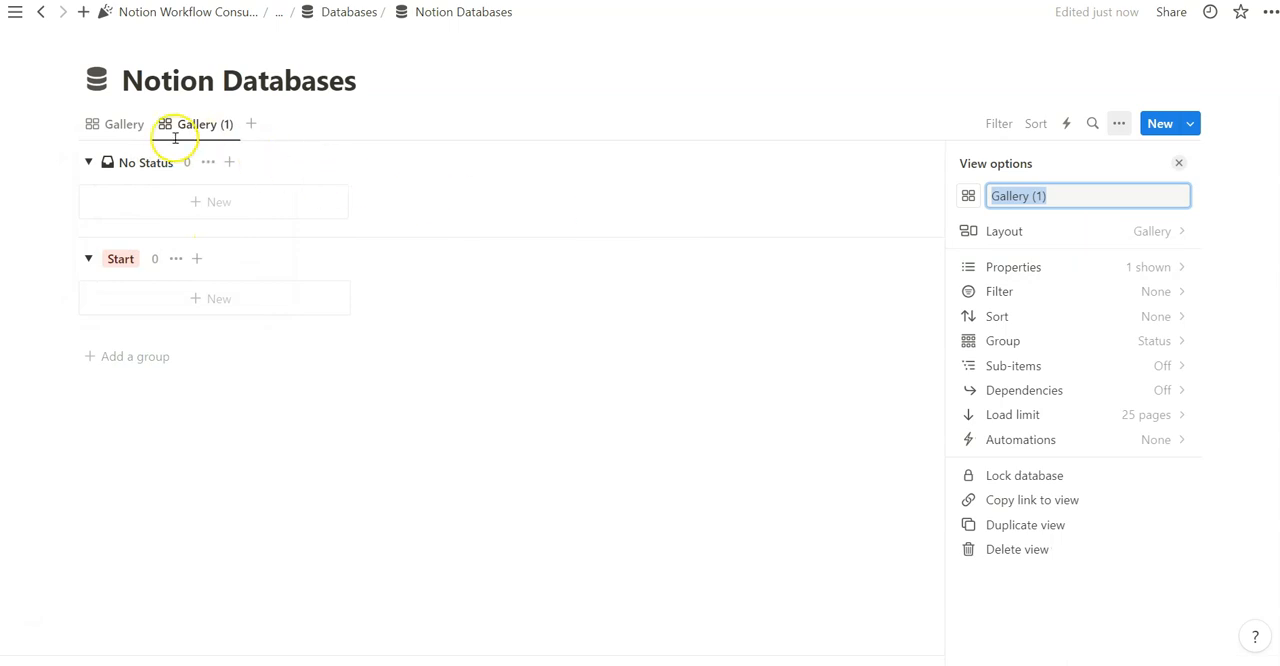
left_click(1004, 231)
left_click(1074, 272)
left_click(200, 124)
left_click(241, 169)
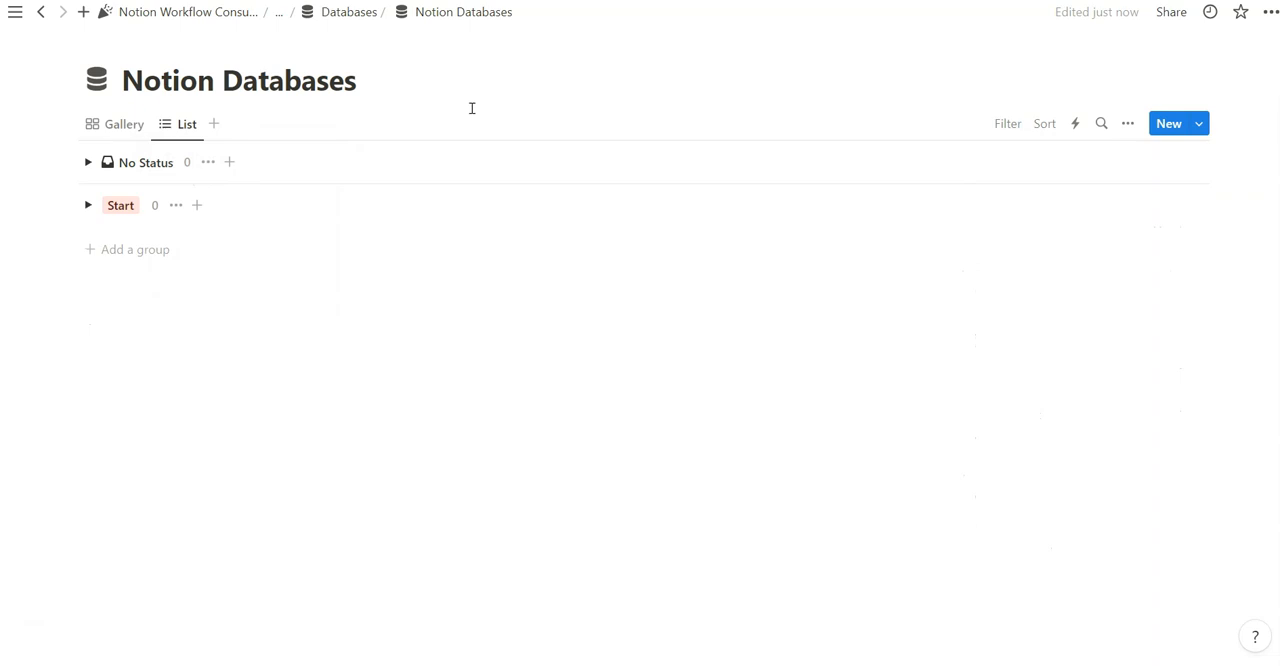
left_click(465, 105)
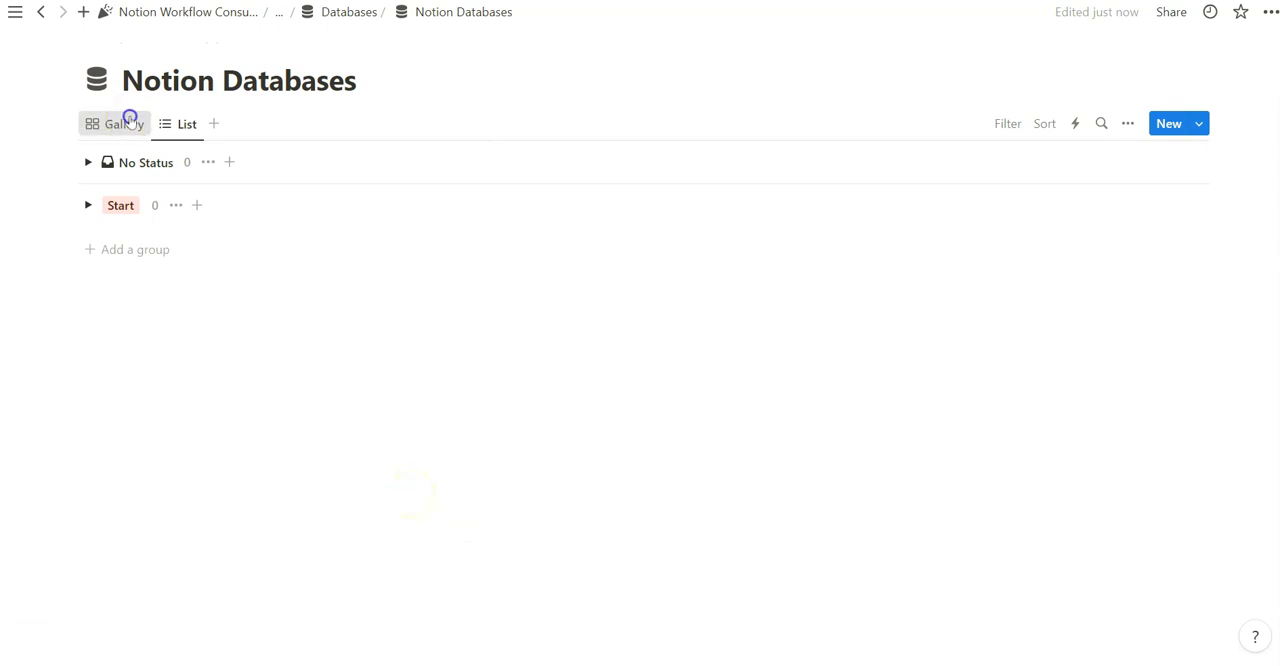
Return to the Gallery view and check its layout choices and view options
left_click(125, 124)
left_click(1198, 123)
left_click(1136, 123)
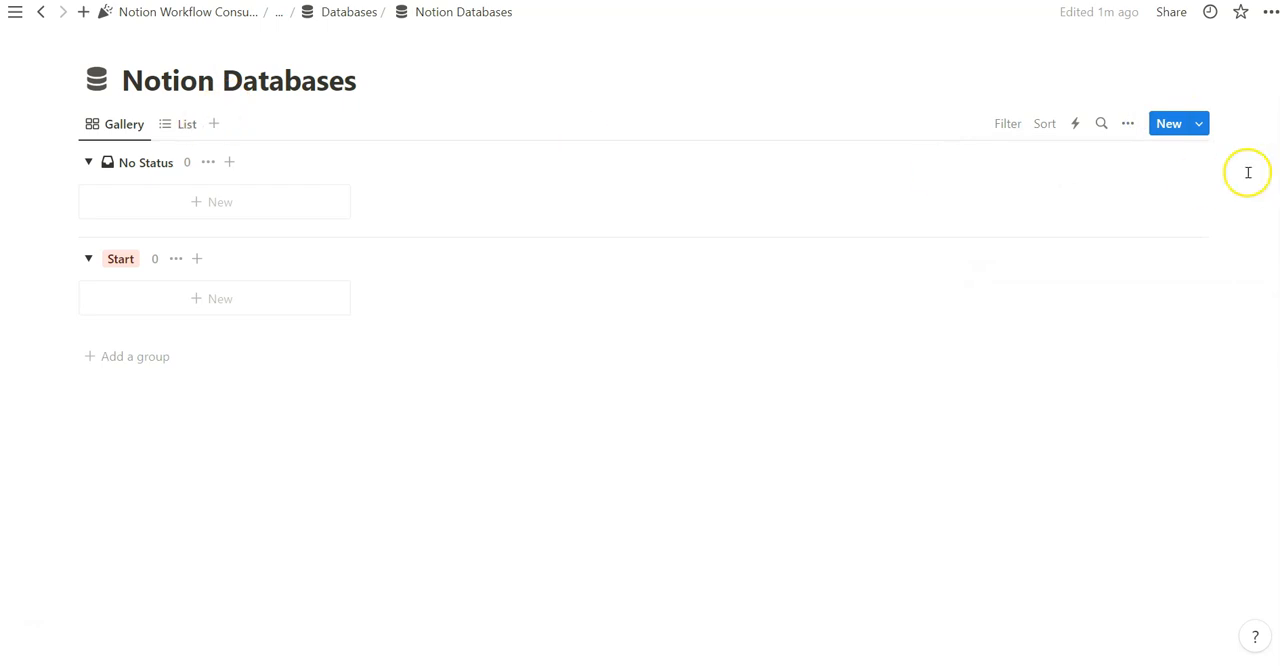
left_click(1126, 124)
left_click(1140, 229)
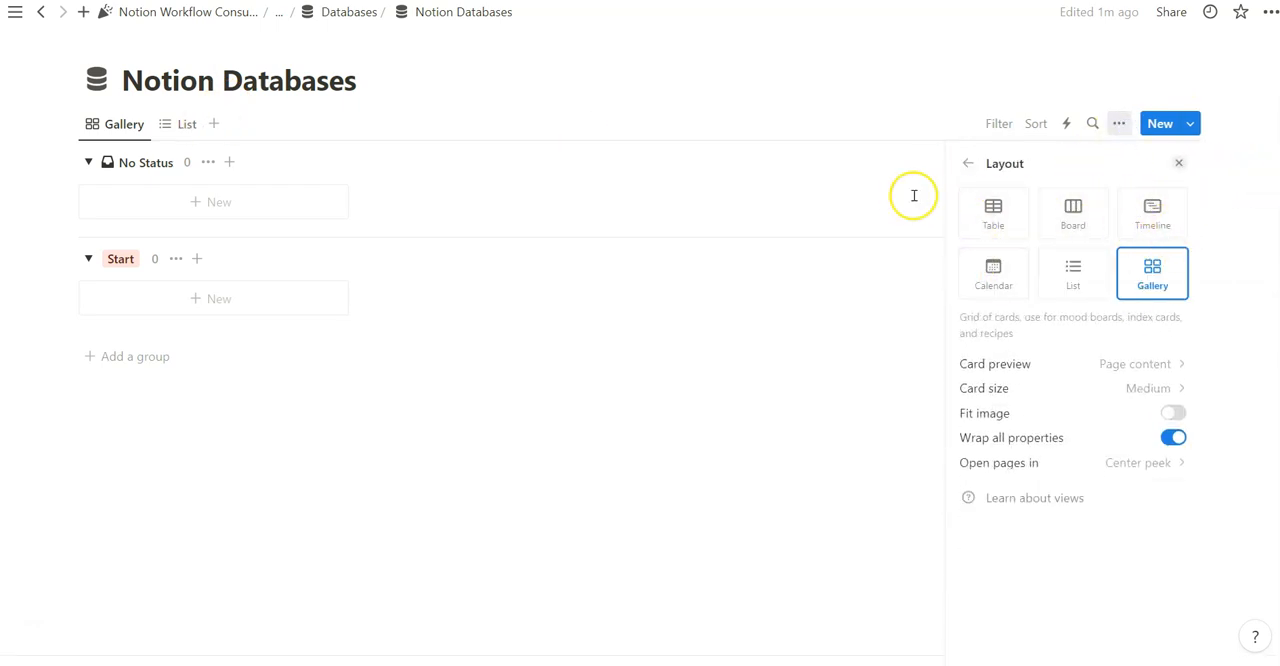
left_click(969, 165)
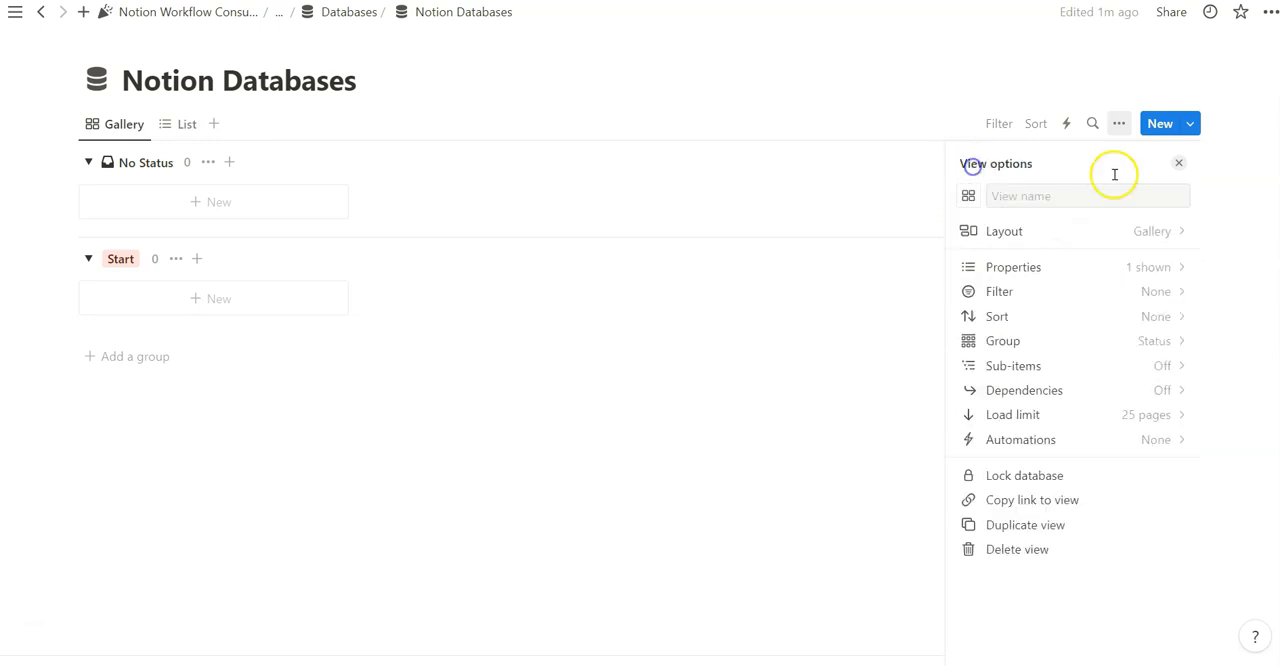
left_click(1180, 166)
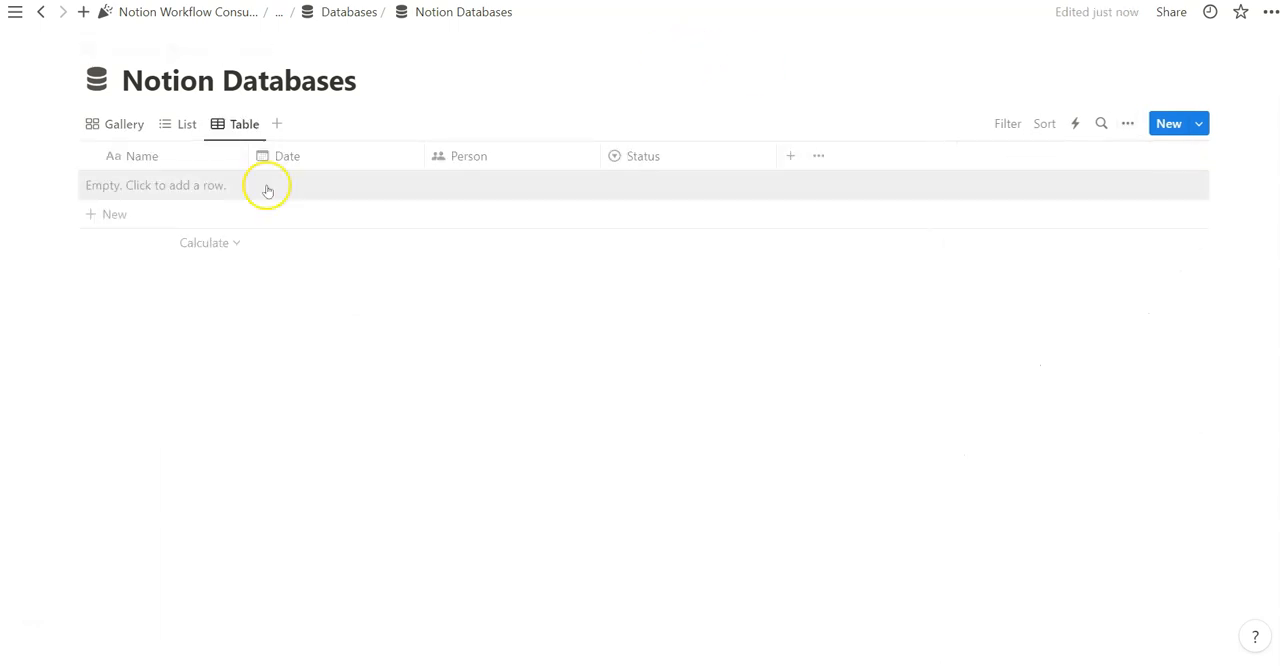
Add a row from New Template to the Table view of Notion Databases and duplicate that row
left_click(152, 218)
left_click(414, 92)
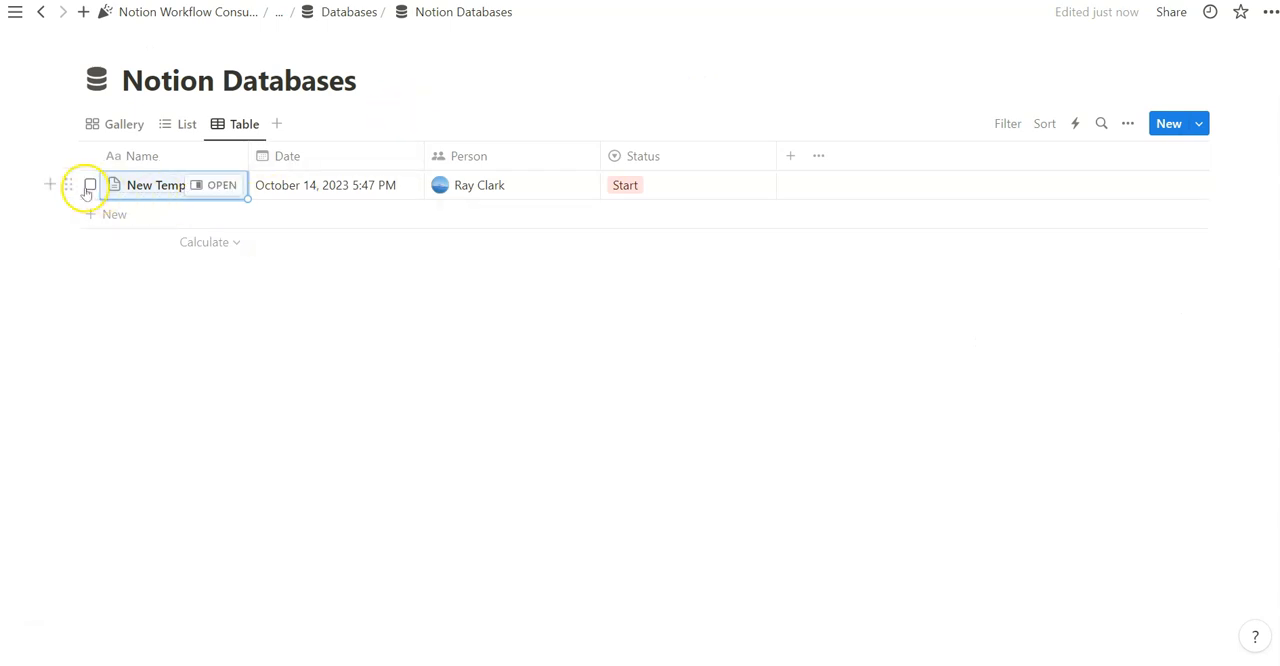
left_click(89, 186)
left_click(91, 156)
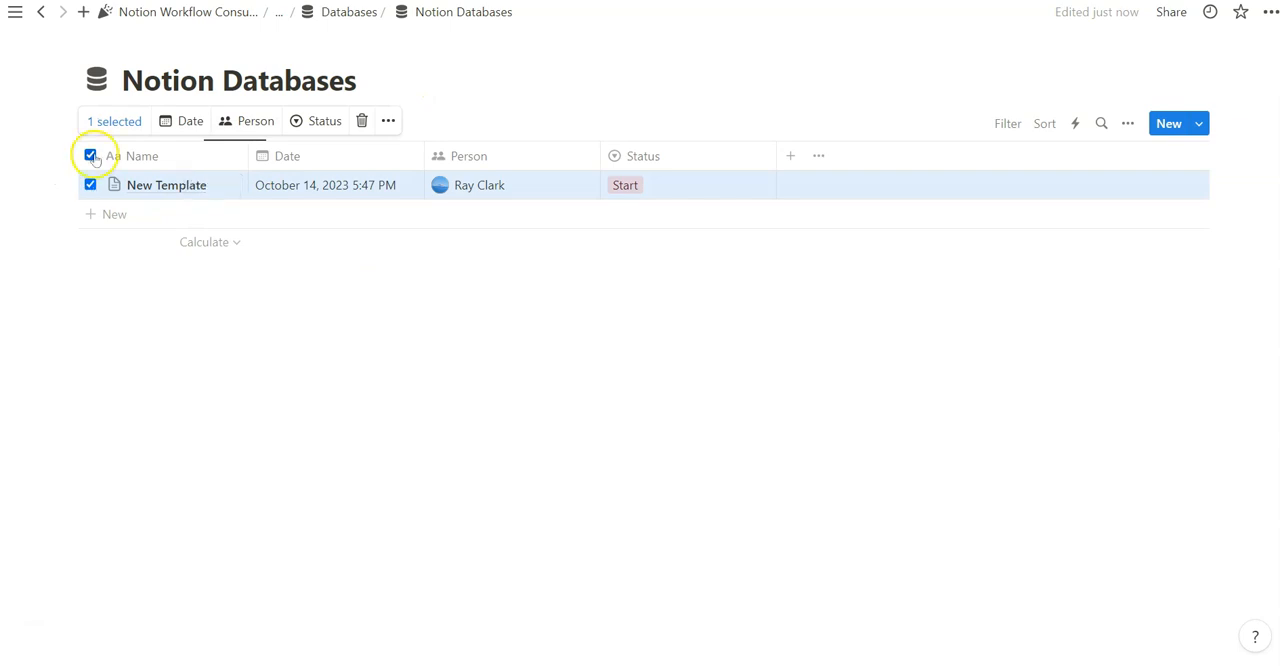
left_click(388, 120)
left_click(443, 207)
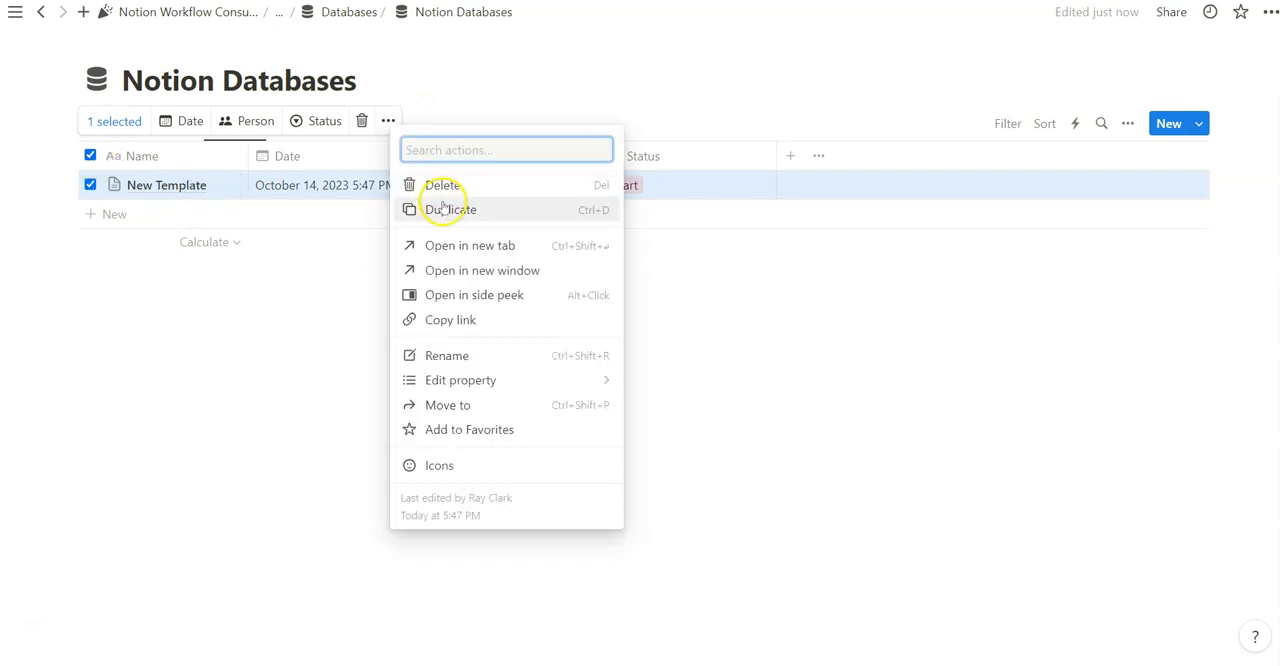
Select all rows of the table and duplicate the selection repeatedly to make eight New Template rows
left_click(91, 156)
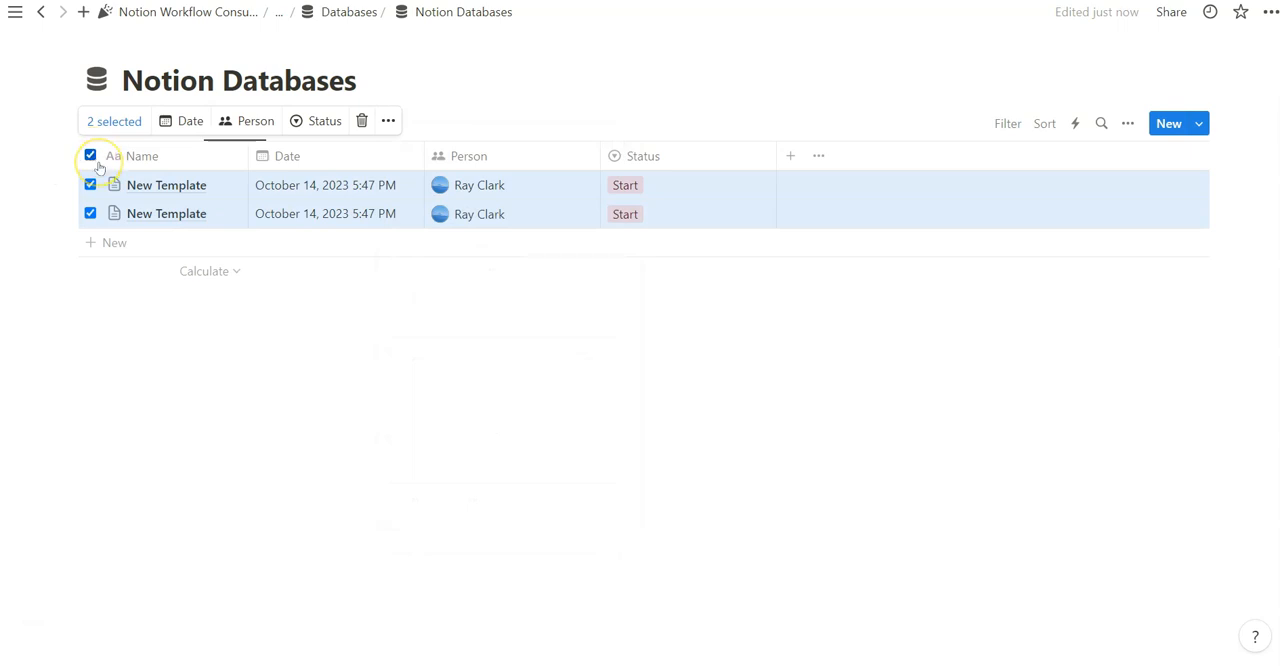
left_click(388, 120)
left_click(457, 214)
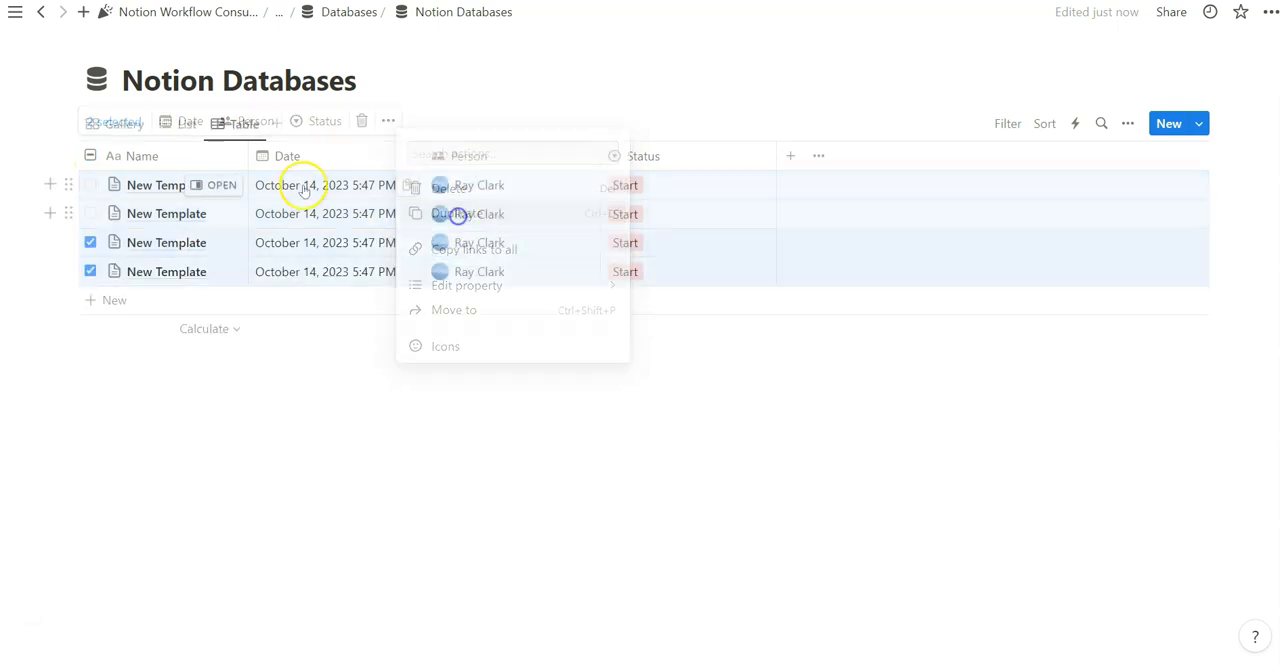
Select all rows except the second, fifth and seventh, and delete the five selected rows together
left_click(90, 156)
left_click(90, 300)
left_click(90, 213)
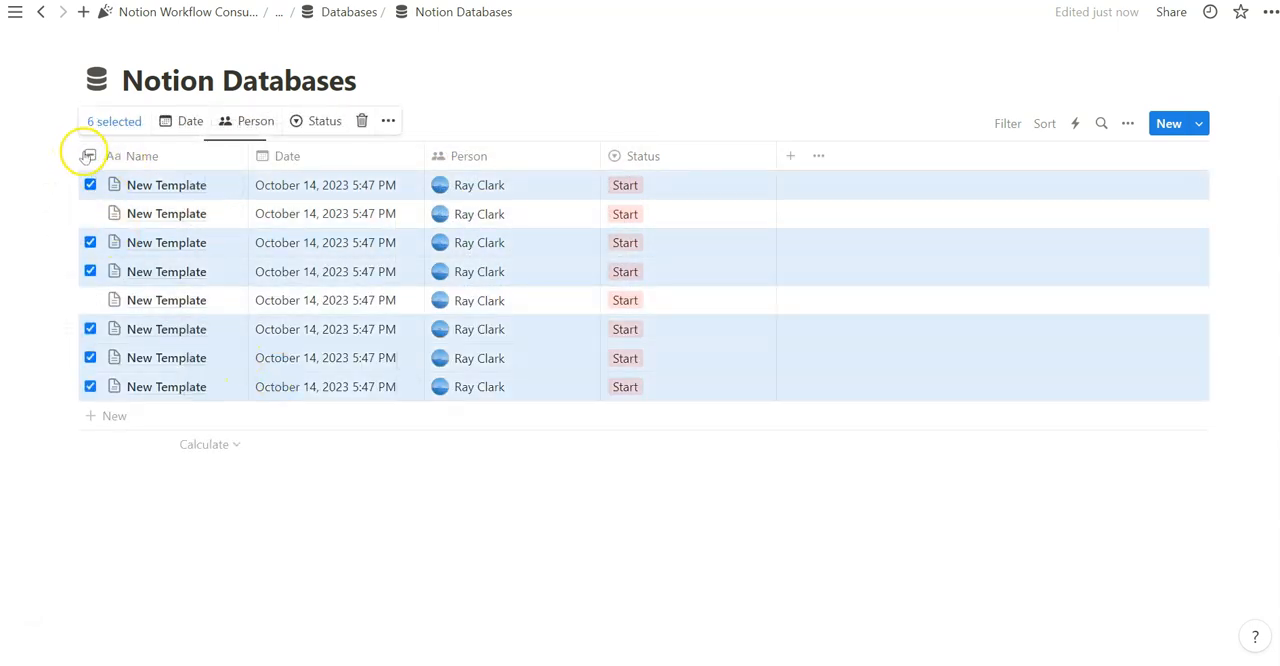
left_click(90, 357)
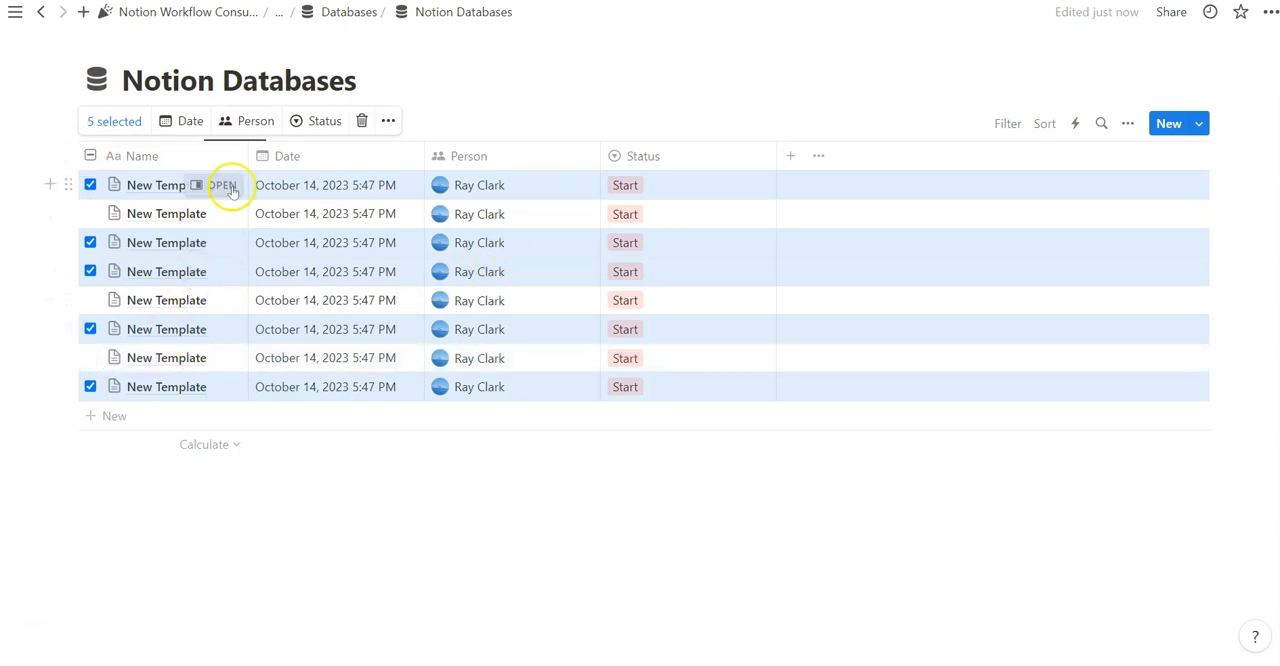
right_click(264, 186)
mouse_move(366, 340)
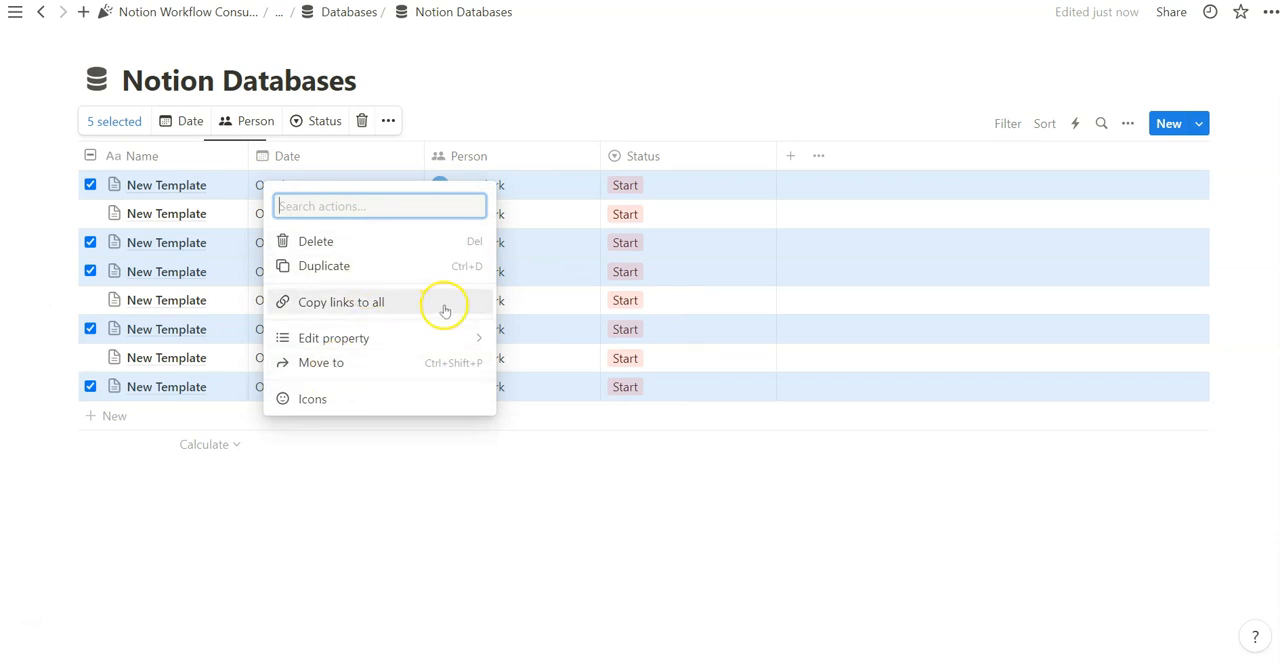
key("Delete")
Clear the Status values of all three remaining rows at once
left_click_drag(305, 378, 431, 183)
left_click(634, 184)
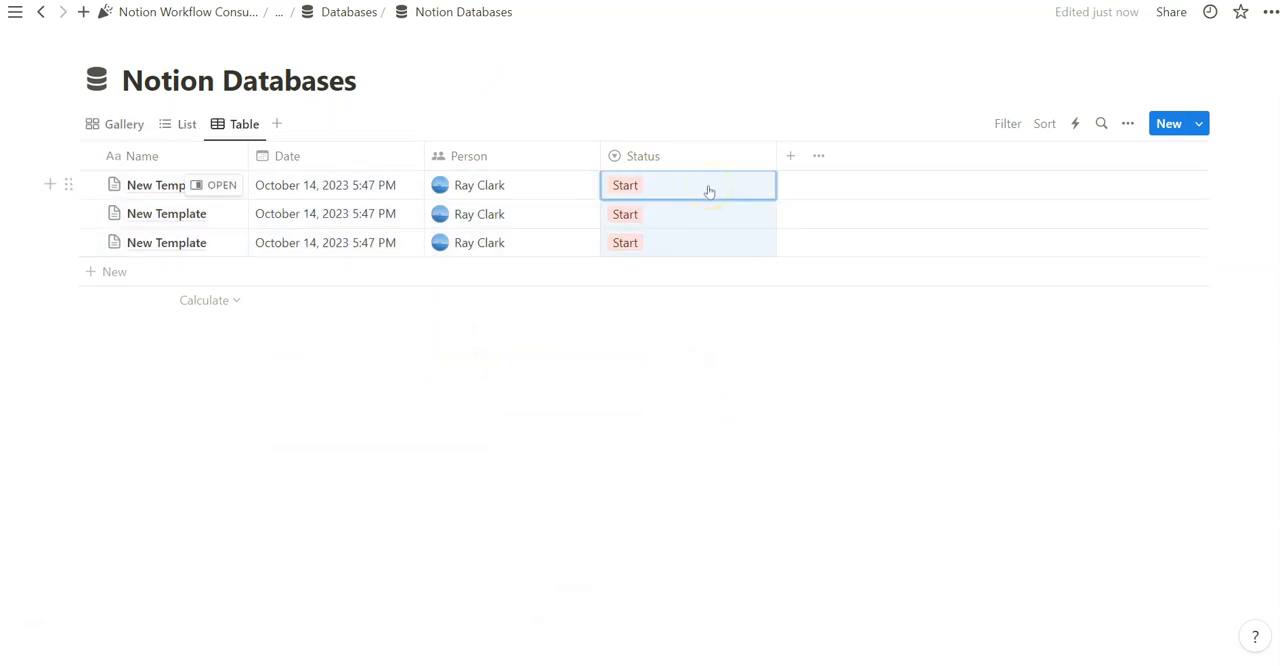
key("Delete")
key("Down")
Set the first row's Status to Start and fill that value down to the other two rows
left_click(648, 181)
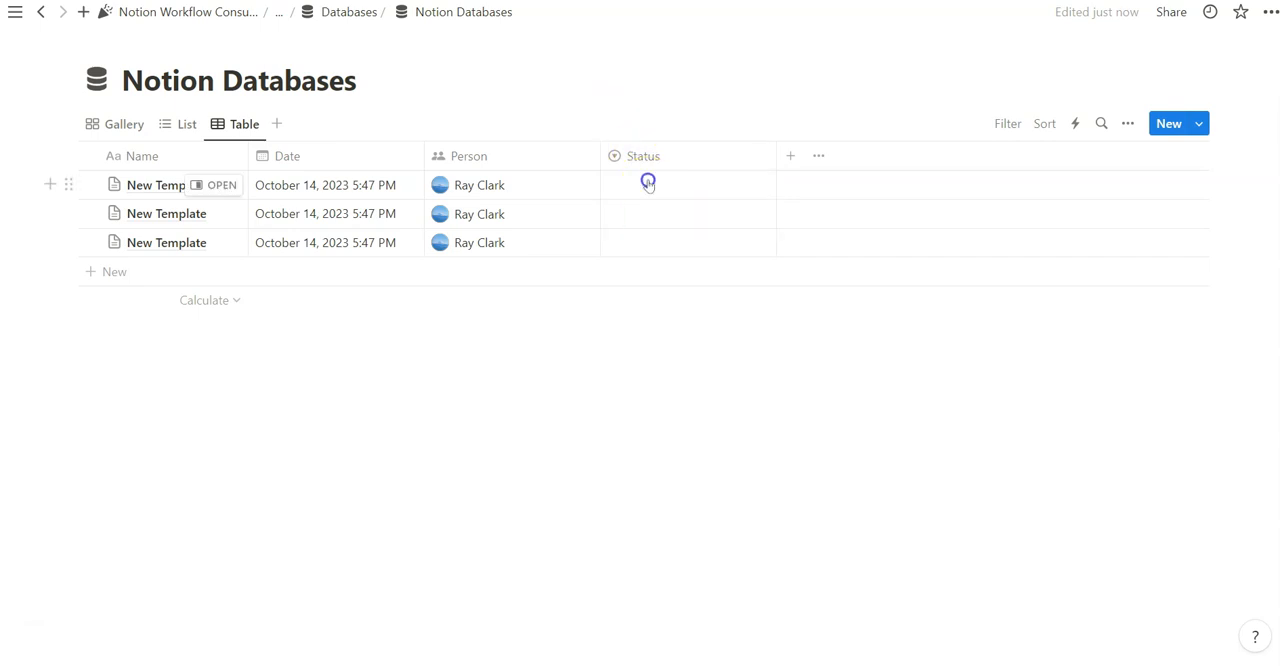
left_click(748, 243)
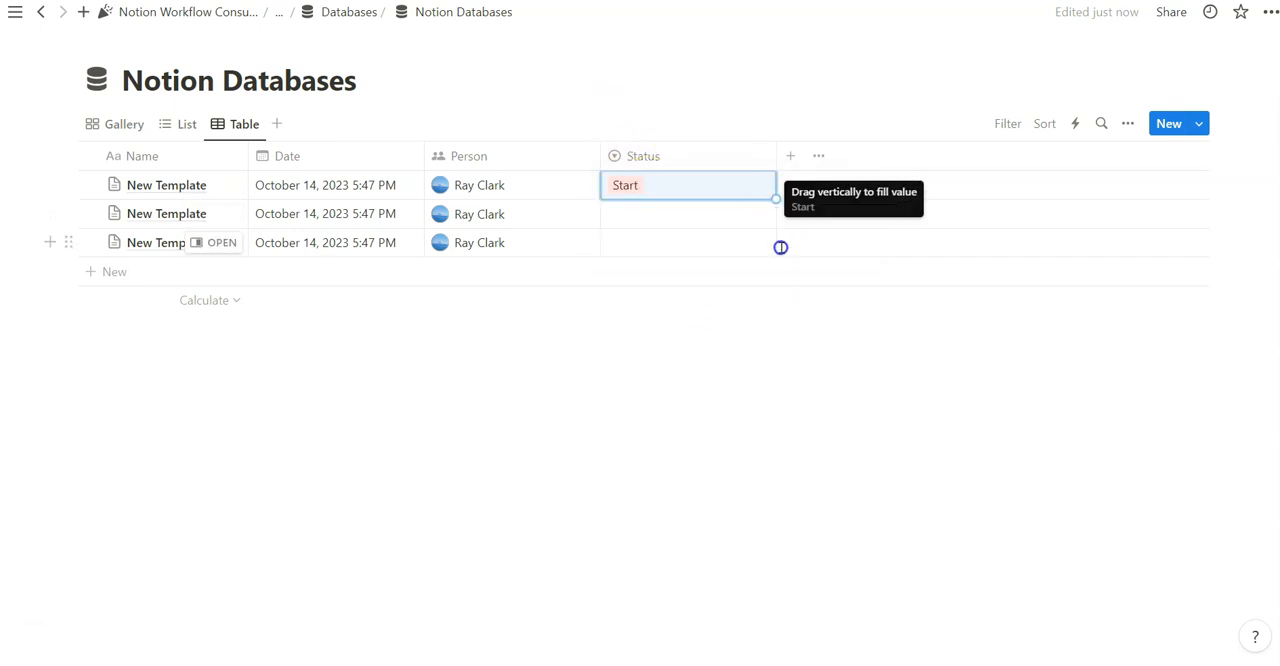
left_click_drag(775, 198, 780, 259)
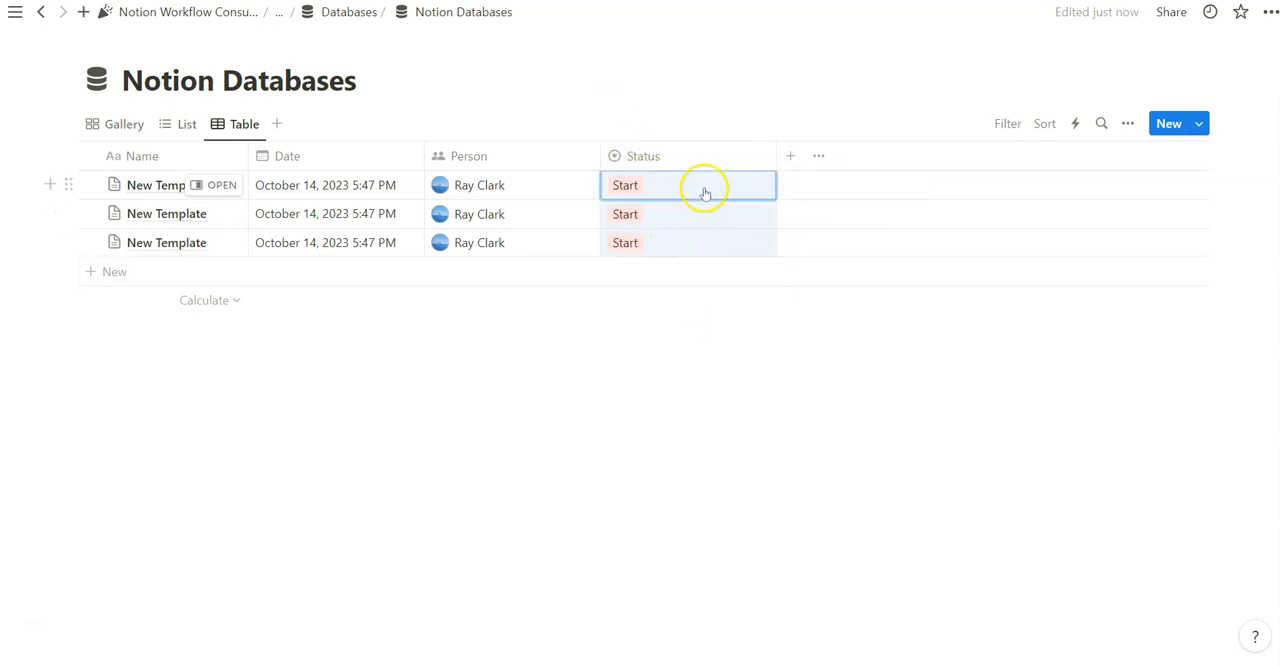
Change the layout of the Table view to Calendar
left_click(1127, 123)
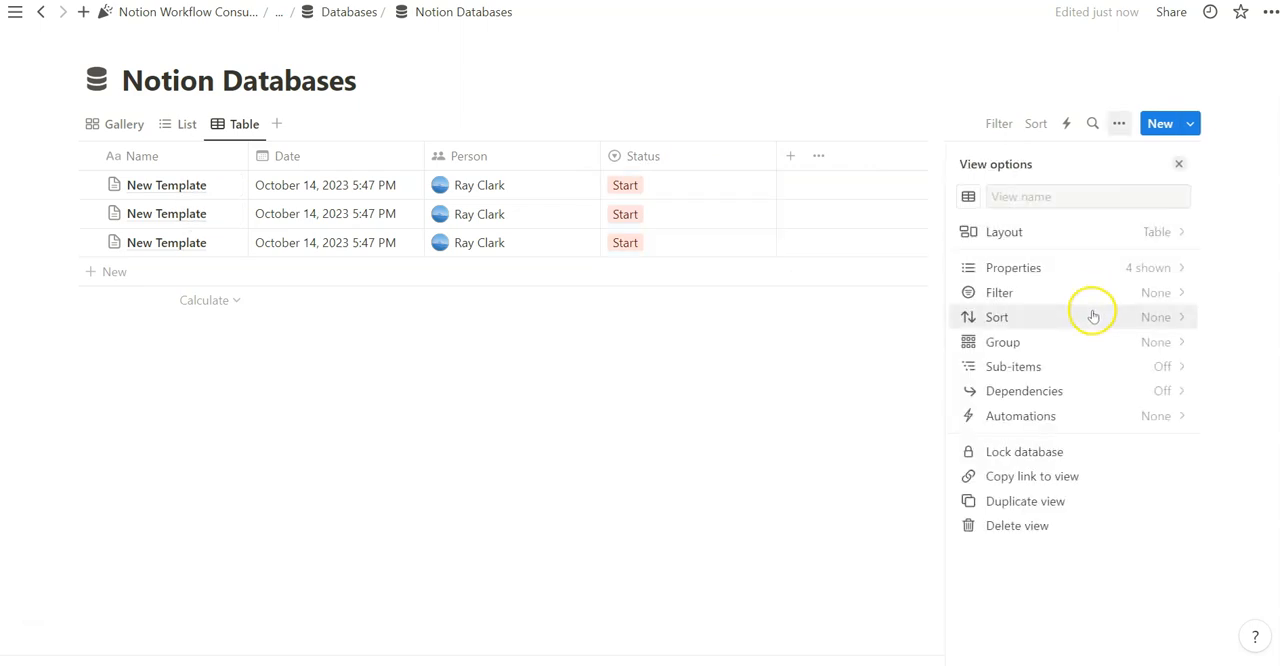
left_click(1114, 234)
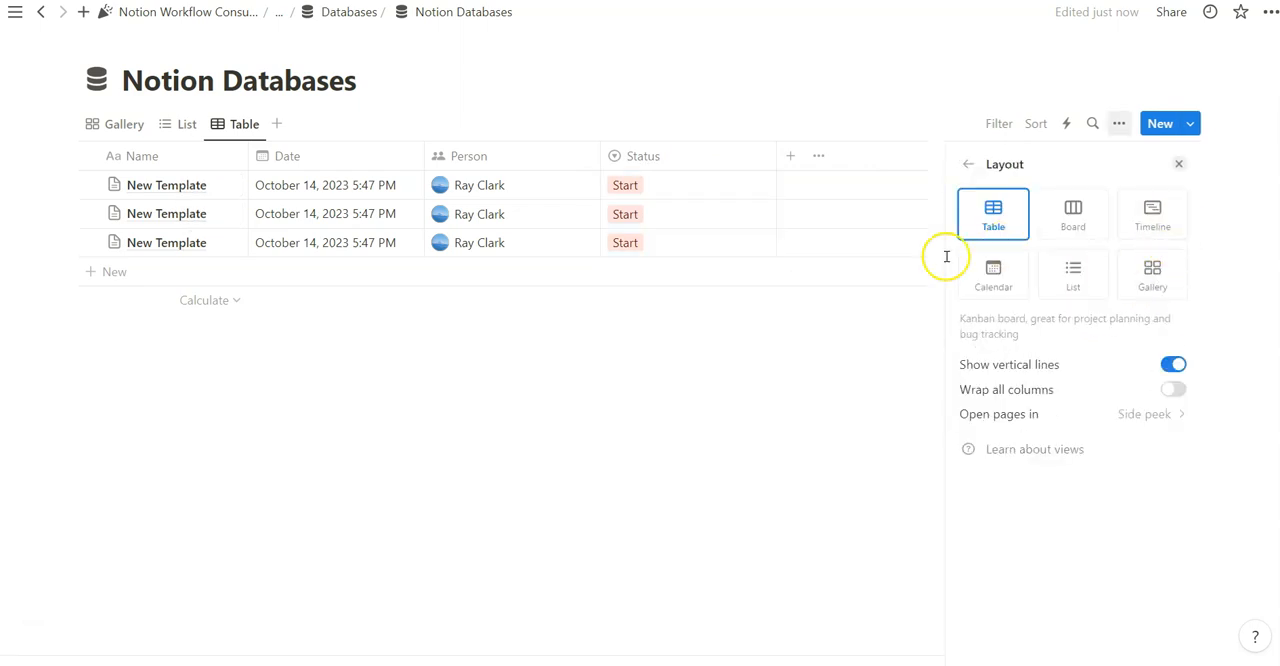
left_click(985, 272)
Show the Date, Person and Status properties on the entries of the Calendar view
left_click(1117, 125)
left_click(1116, 125)
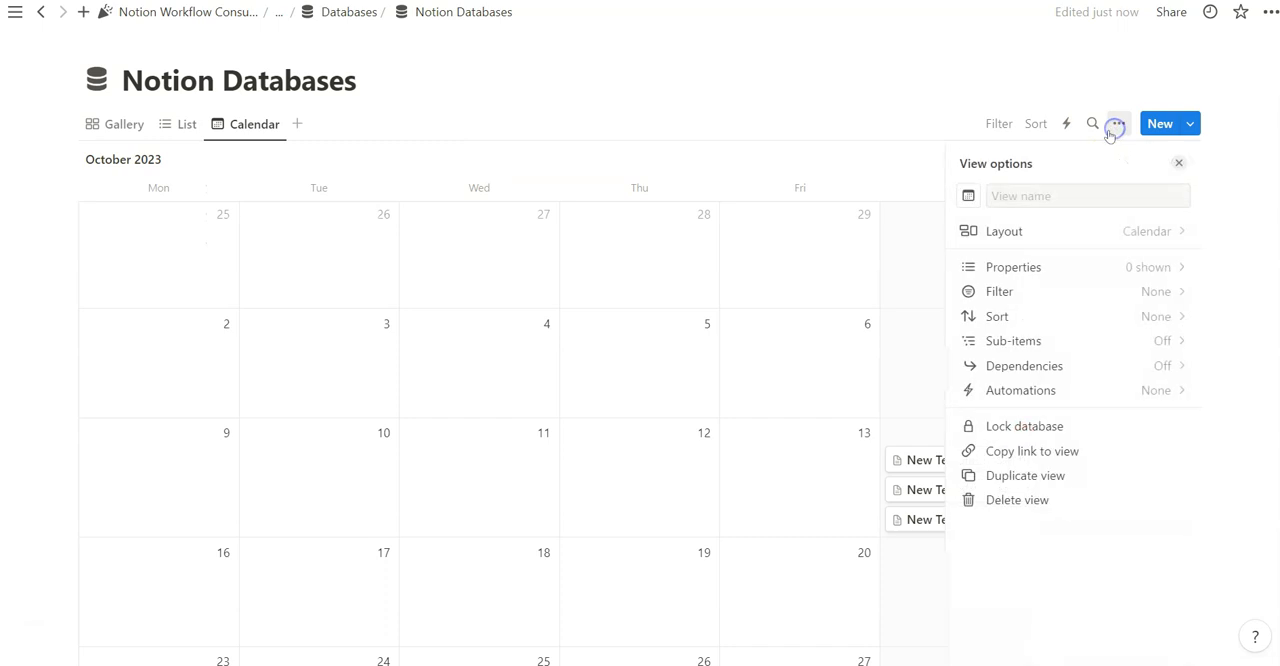
left_click(1121, 268)
left_click(1160, 260)
left_click(1160, 319)
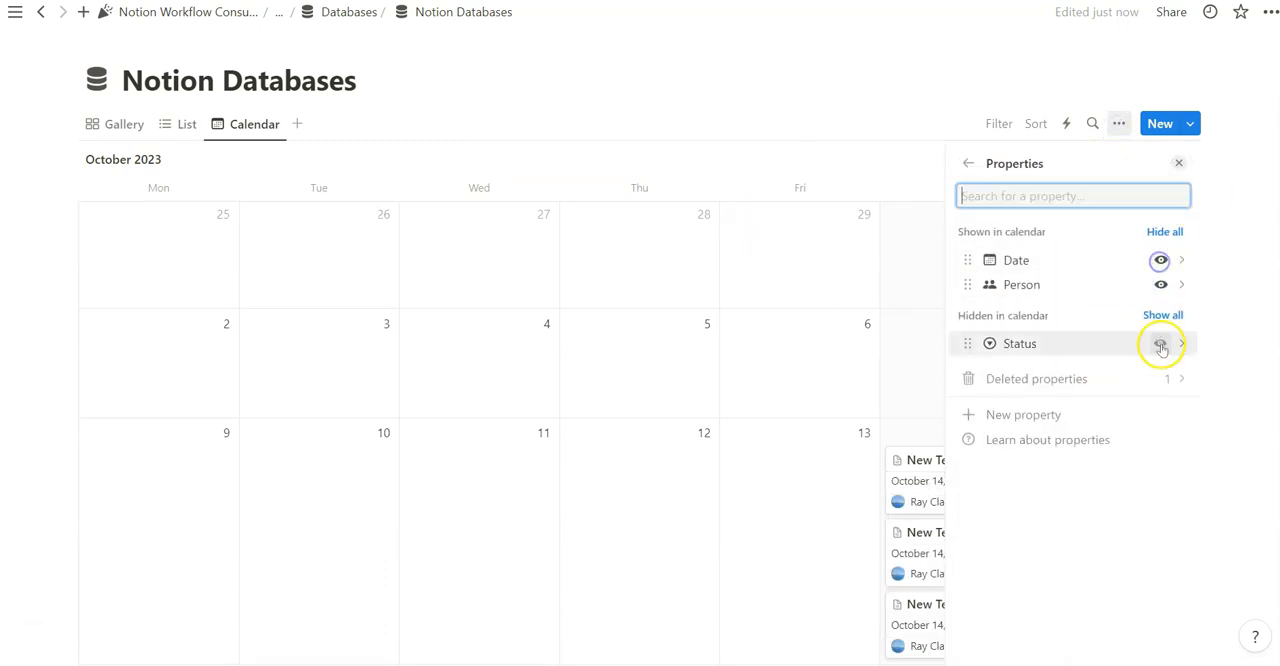
left_click(1159, 343)
left_click(1179, 162)
scroll(891, 149, "down", 1)
scroll(1220, 80, "up", 1)
Add a new view to Notion Databases with the Board layout
left_click(296, 123)
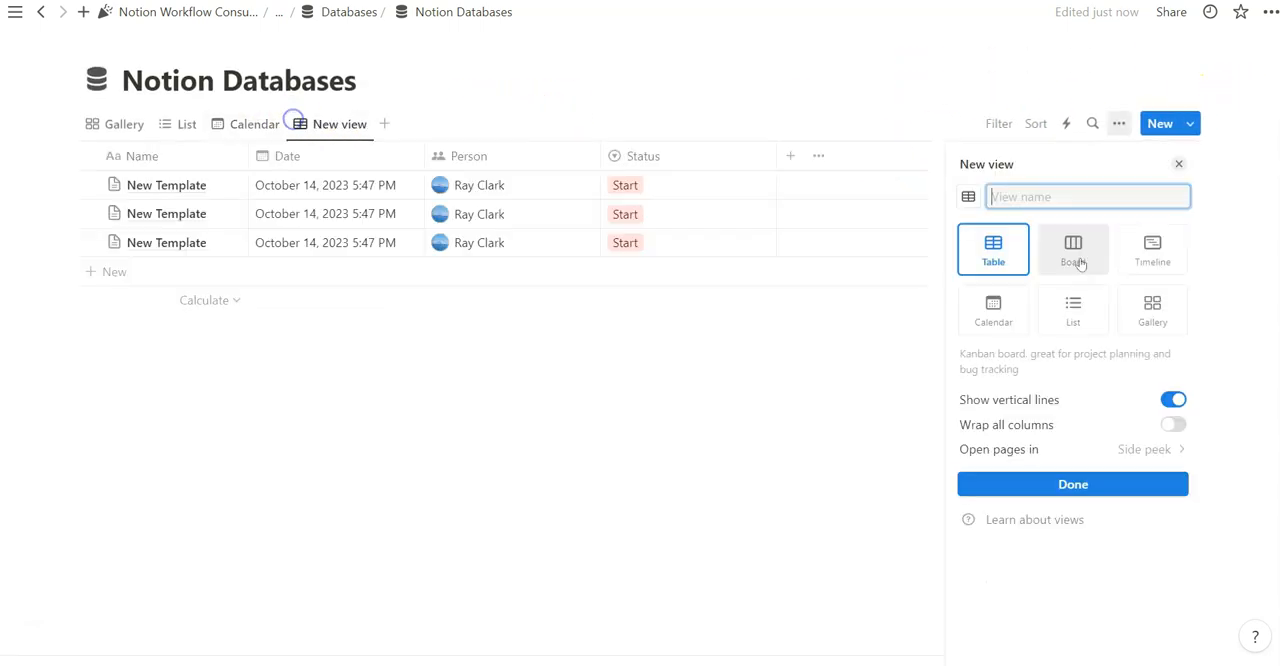
left_click(1076, 257)
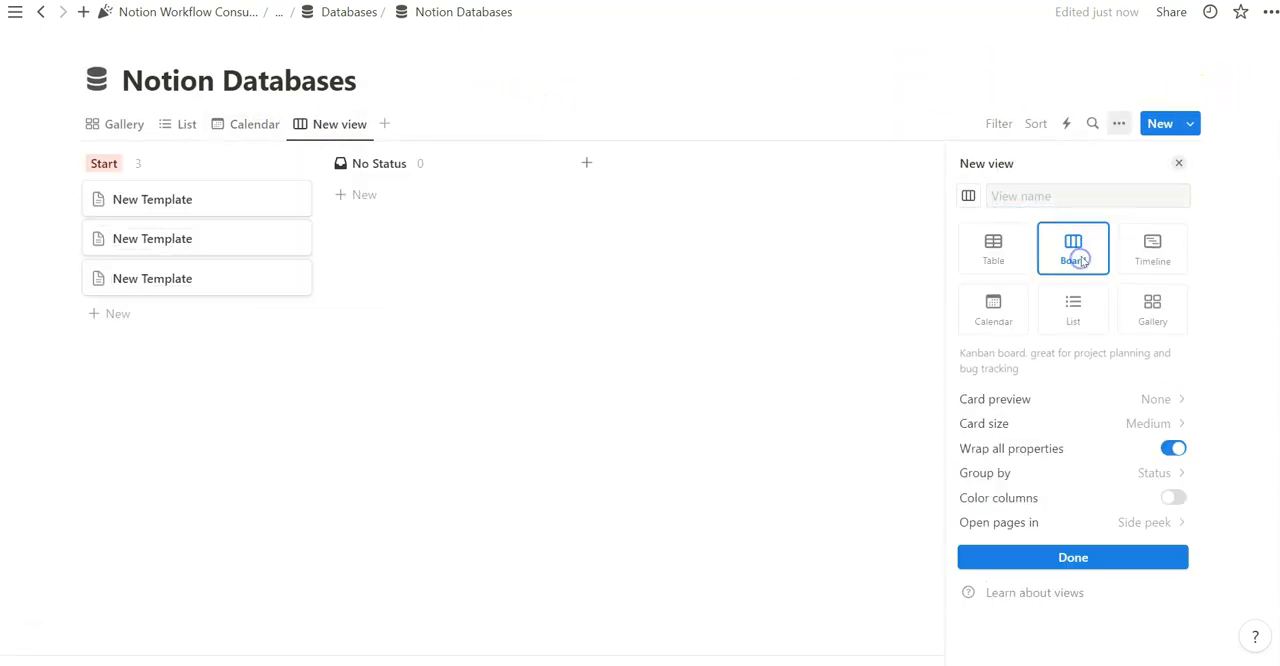
left_click(1181, 163)
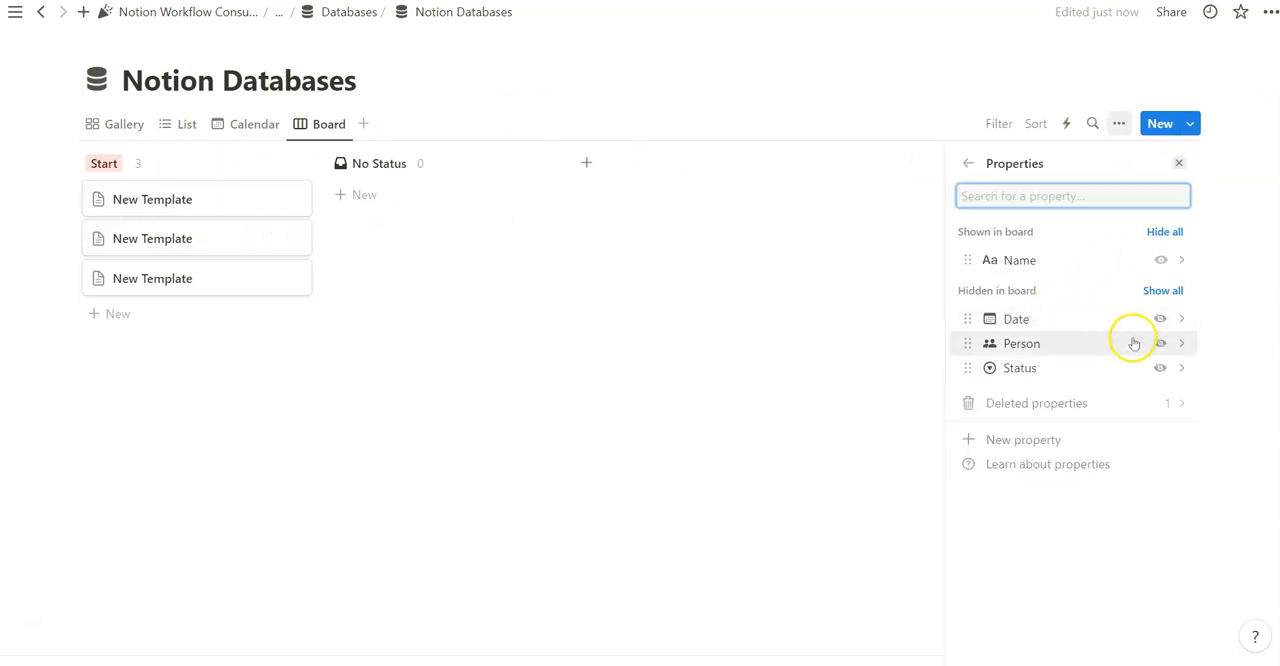
Show the Date and Person properties on the Board cards and leave Status hidden
left_click(1160, 318)
left_click(1160, 343)
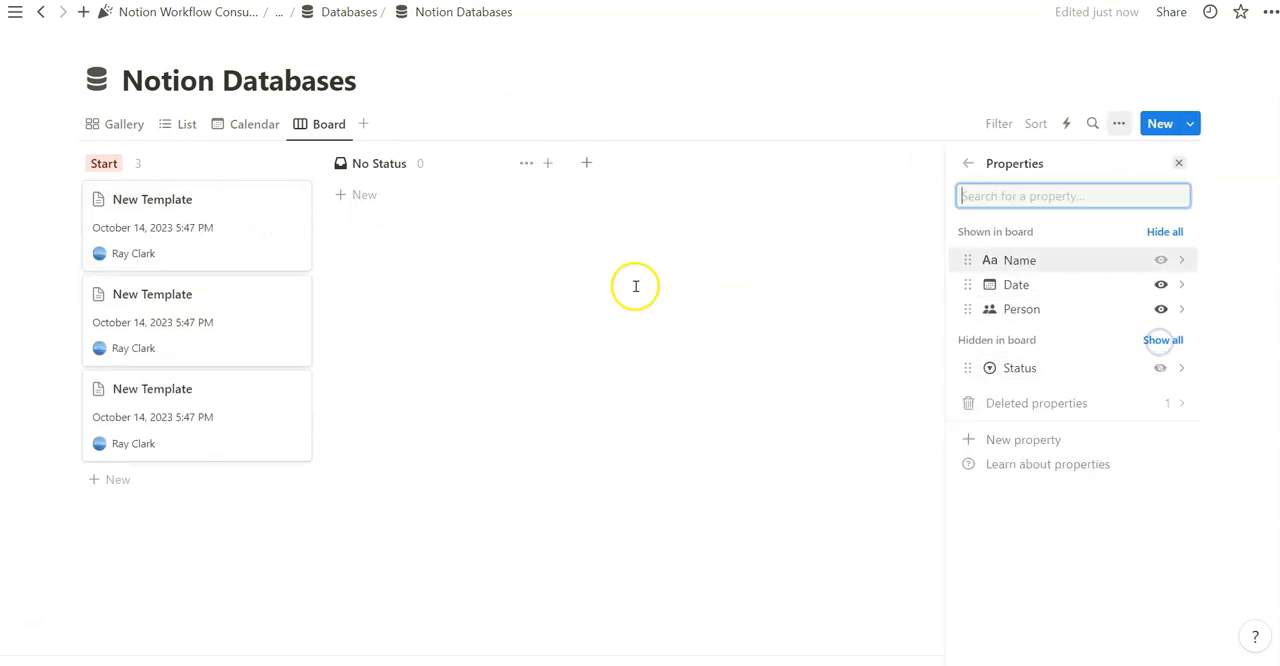
left_click(1158, 368)
left_click(1155, 334)
left_click(1179, 163)
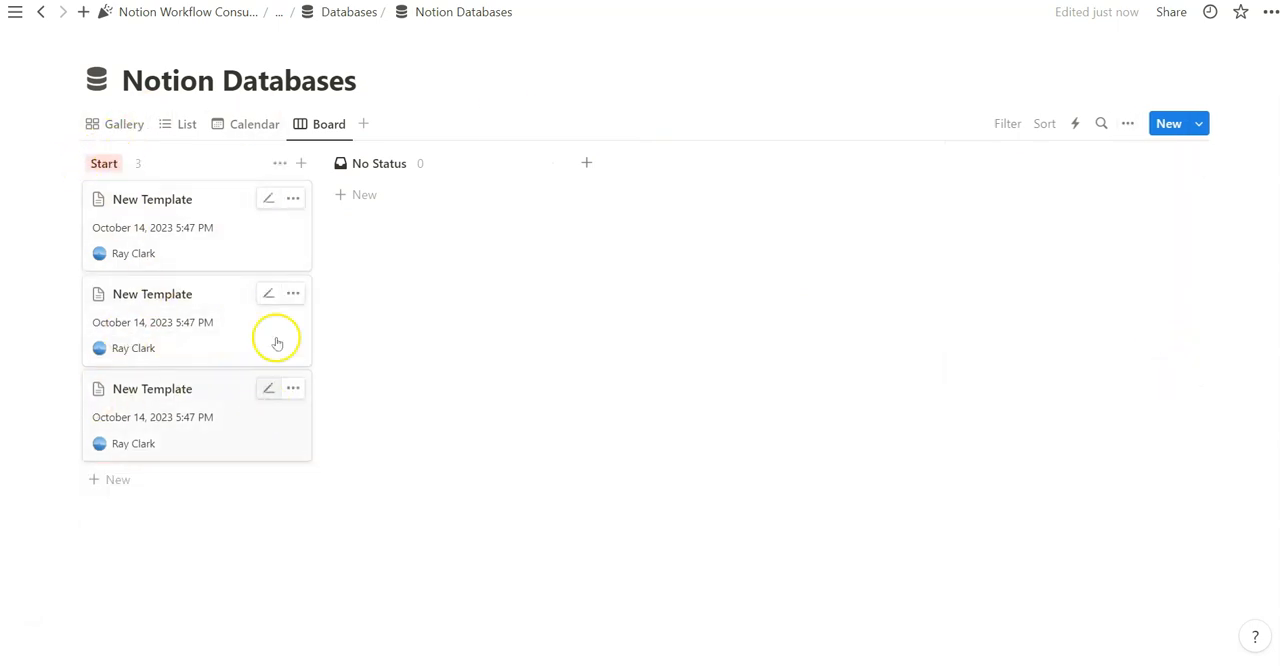
Review the calculation options offered for the Start column's count in the Board view
left_click(139, 166)
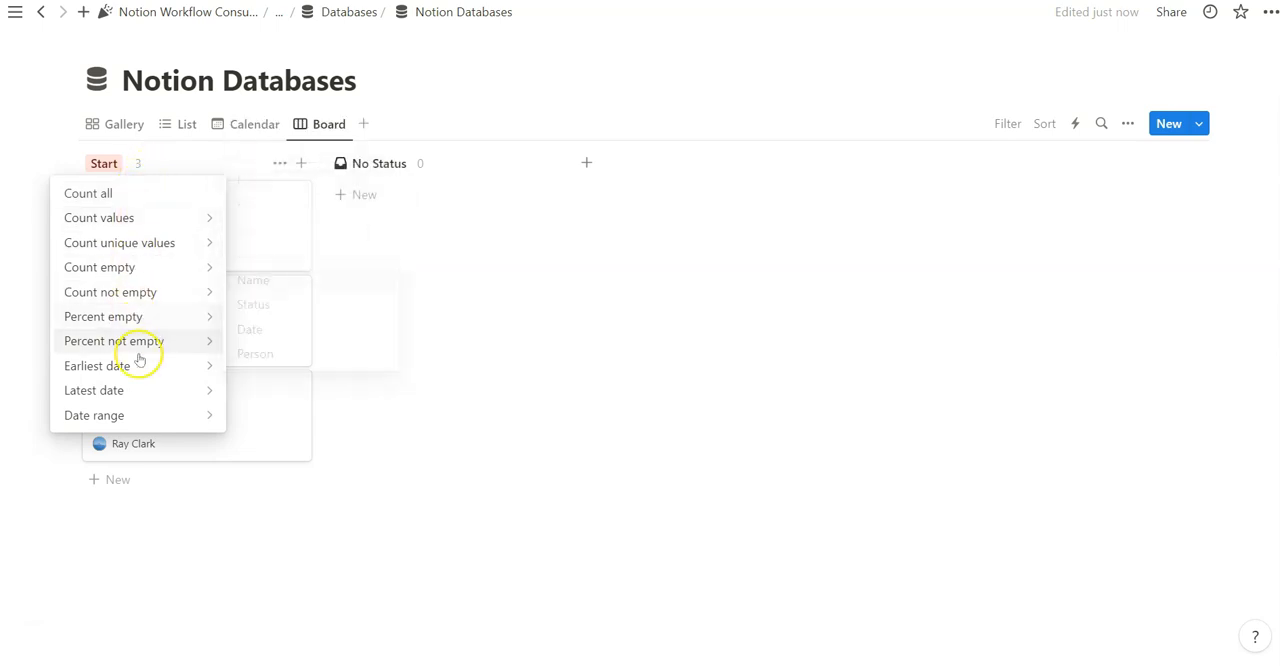
mouse_move(150, 420)
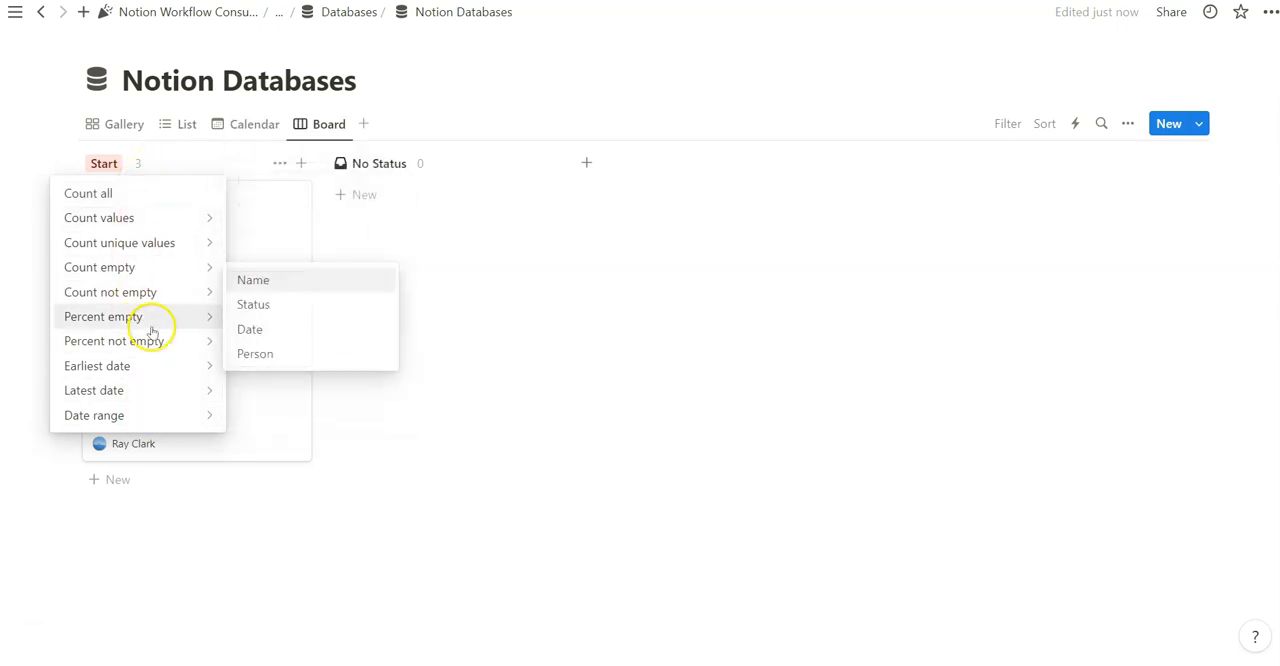
mouse_move(155, 269)
mouse_move(205, 368)
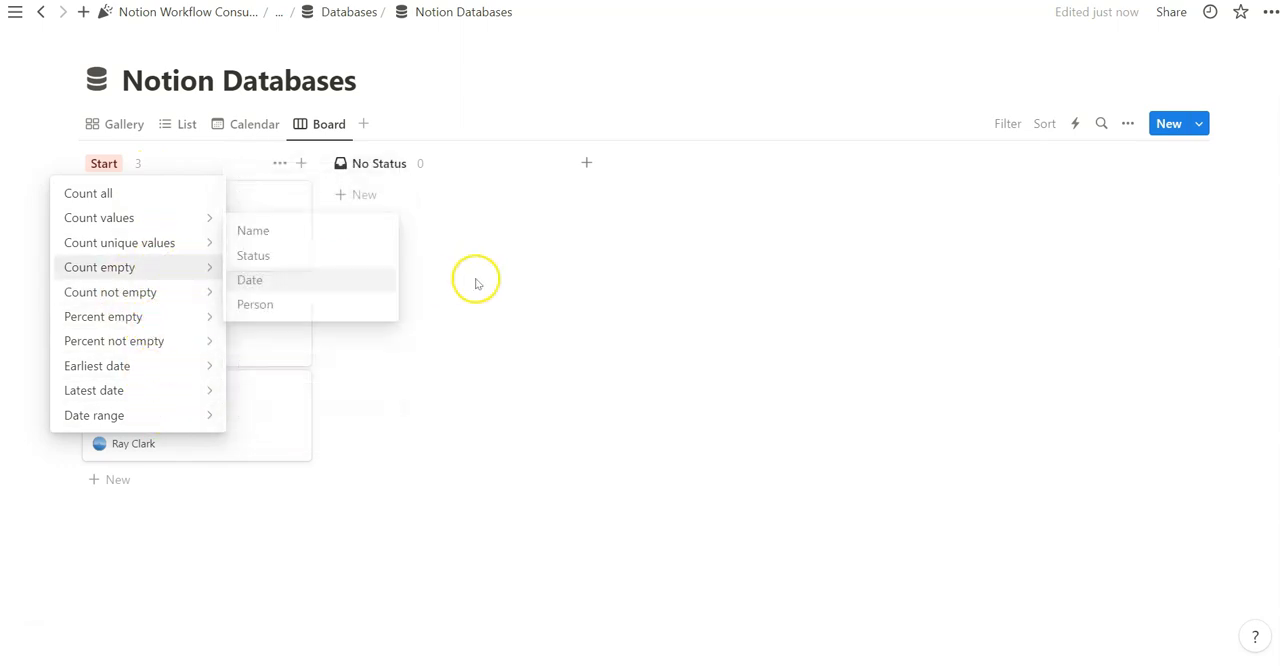
key("Escape")
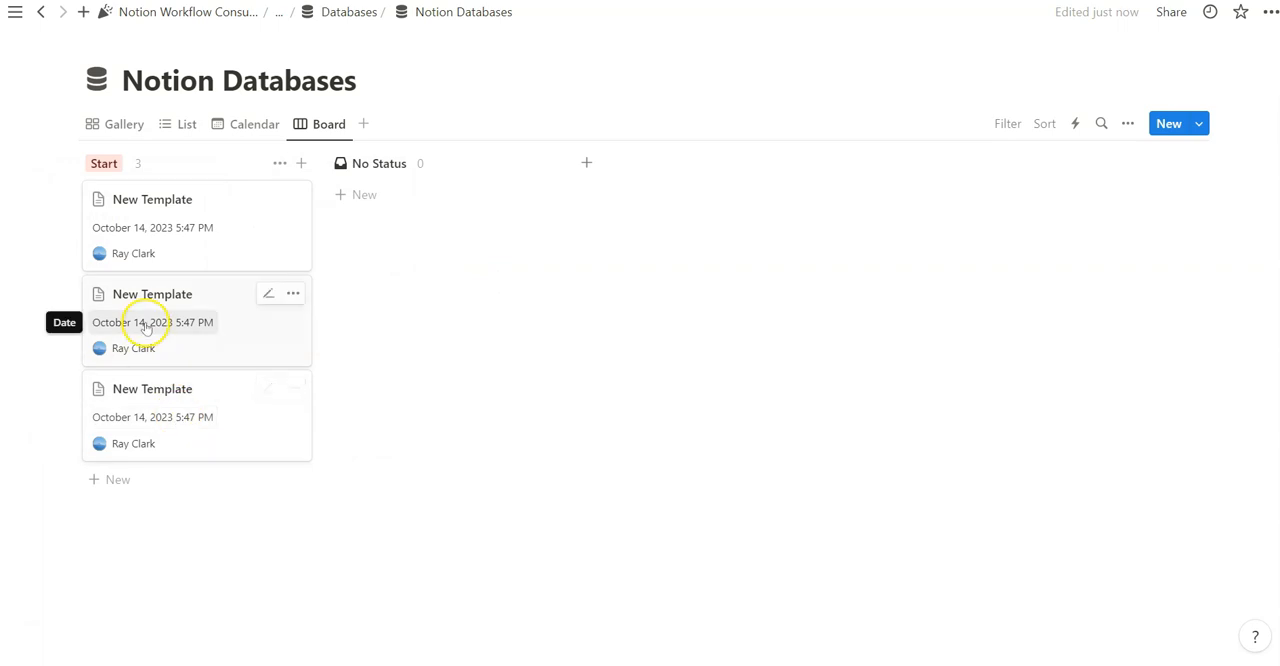
left_click(140, 164)
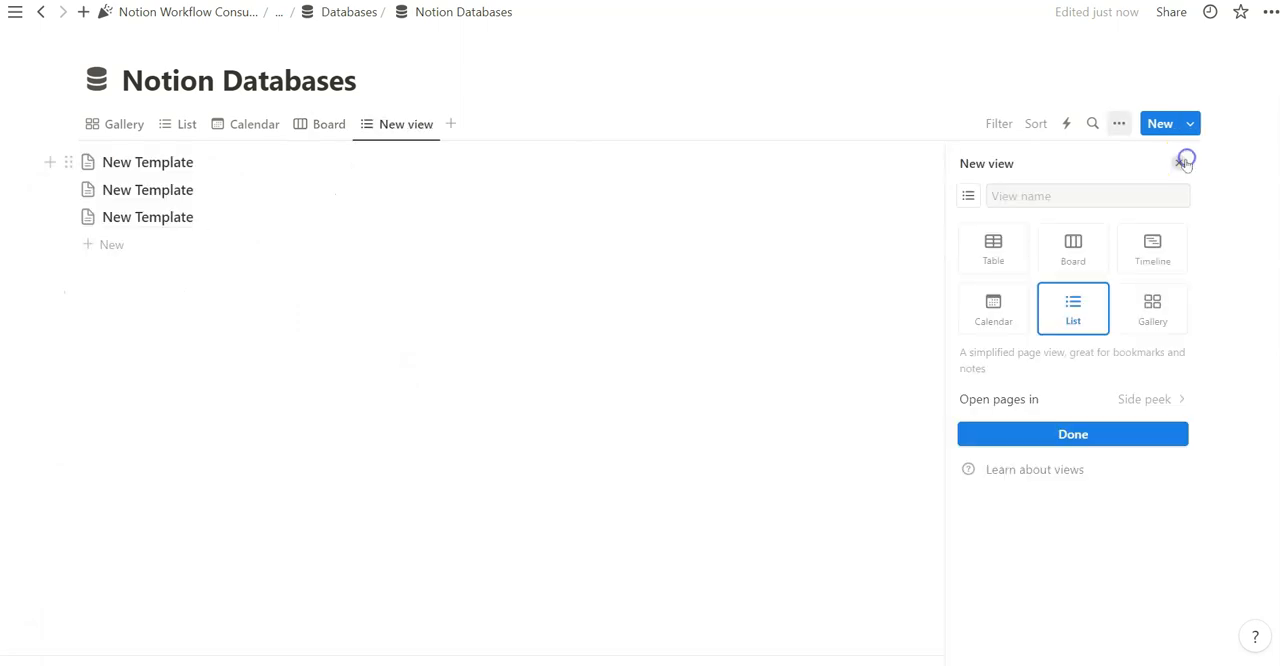
Add a second List view to Notion Databases and group it by Person
left_click(1186, 163)
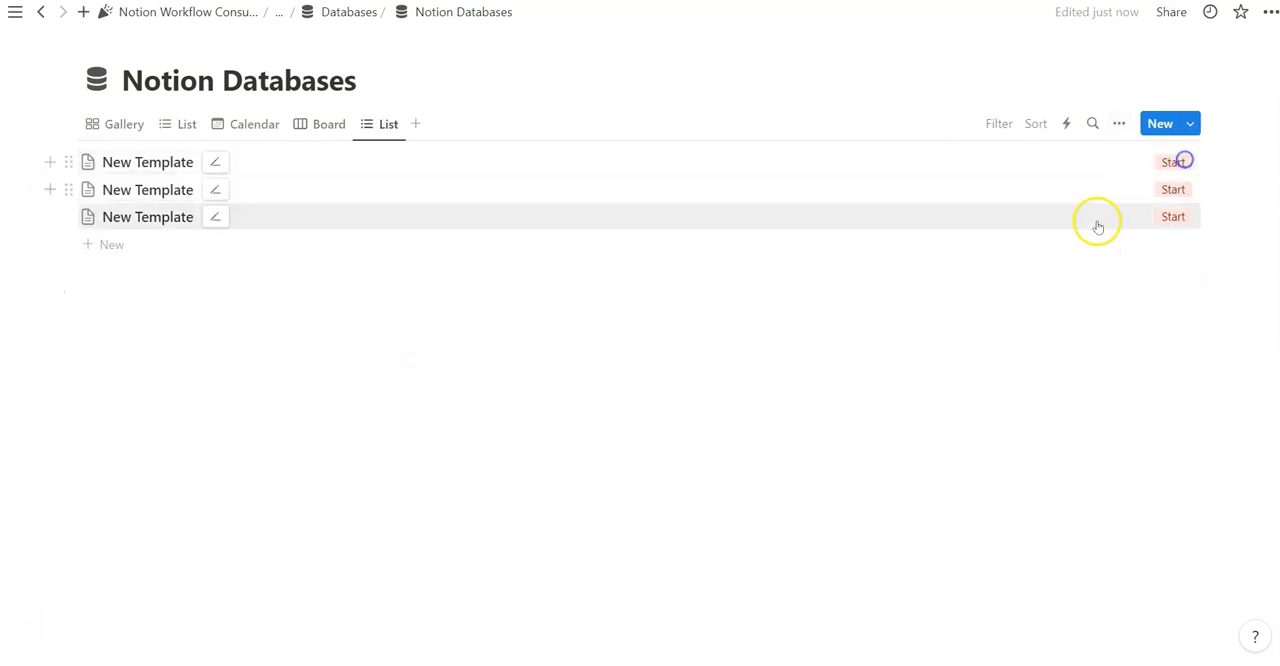
left_click(1119, 123)
left_click(1052, 339)
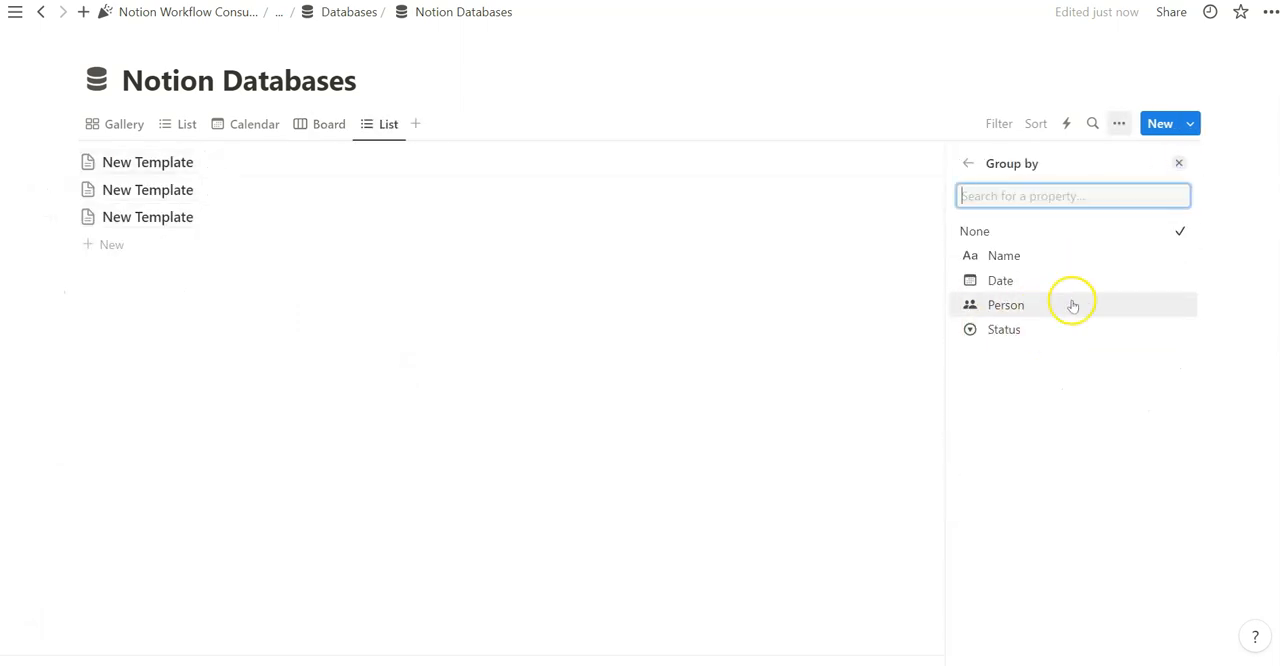
left_click(1072, 305)
Collapse the first person's group, review its calculation options and expand the group again
left_click(88, 162)
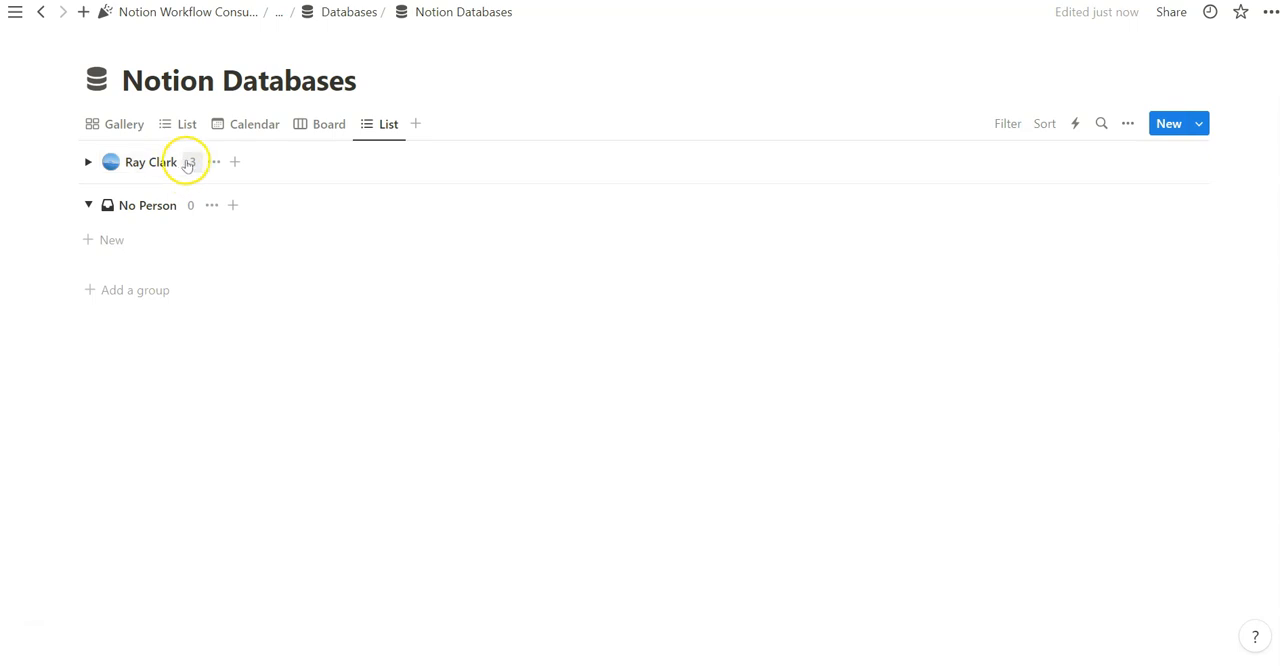
left_click(192, 162)
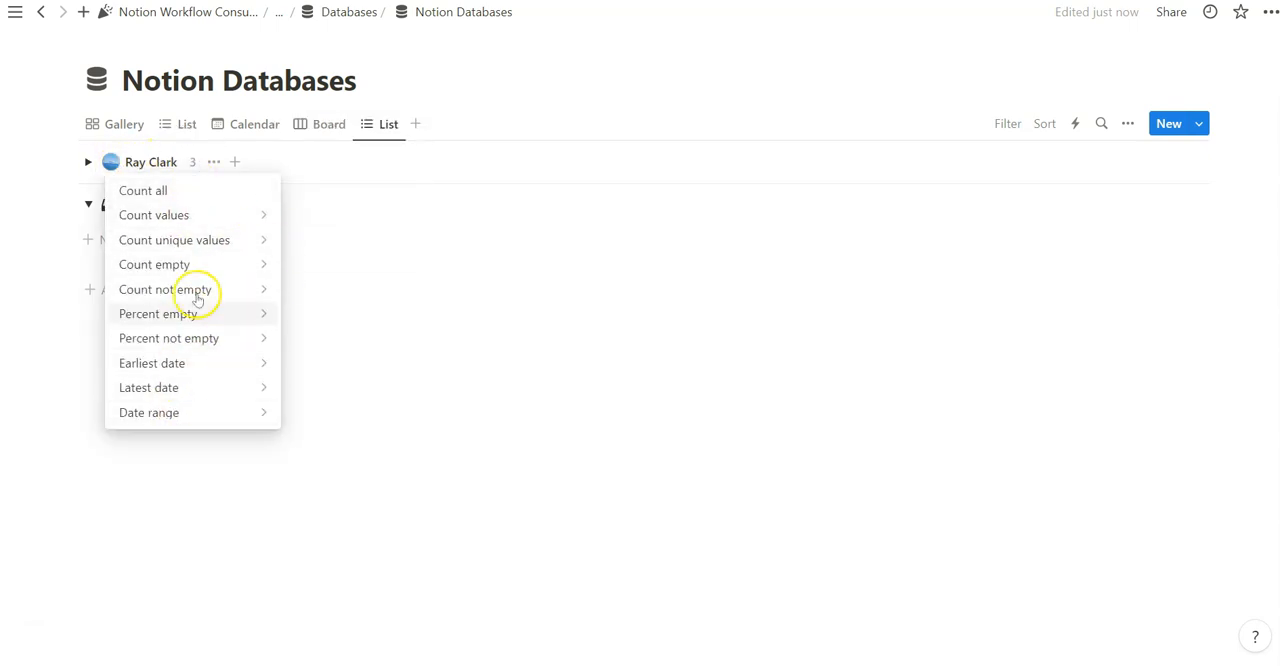
left_click(197, 163)
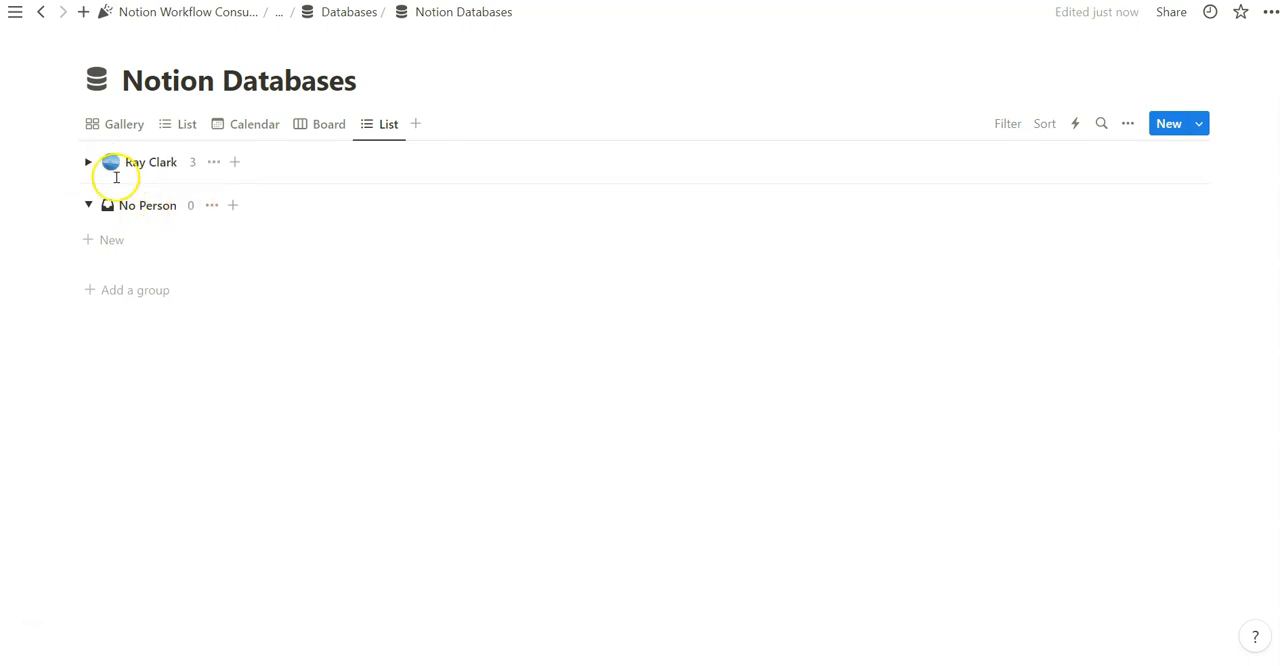
left_click(88, 162)
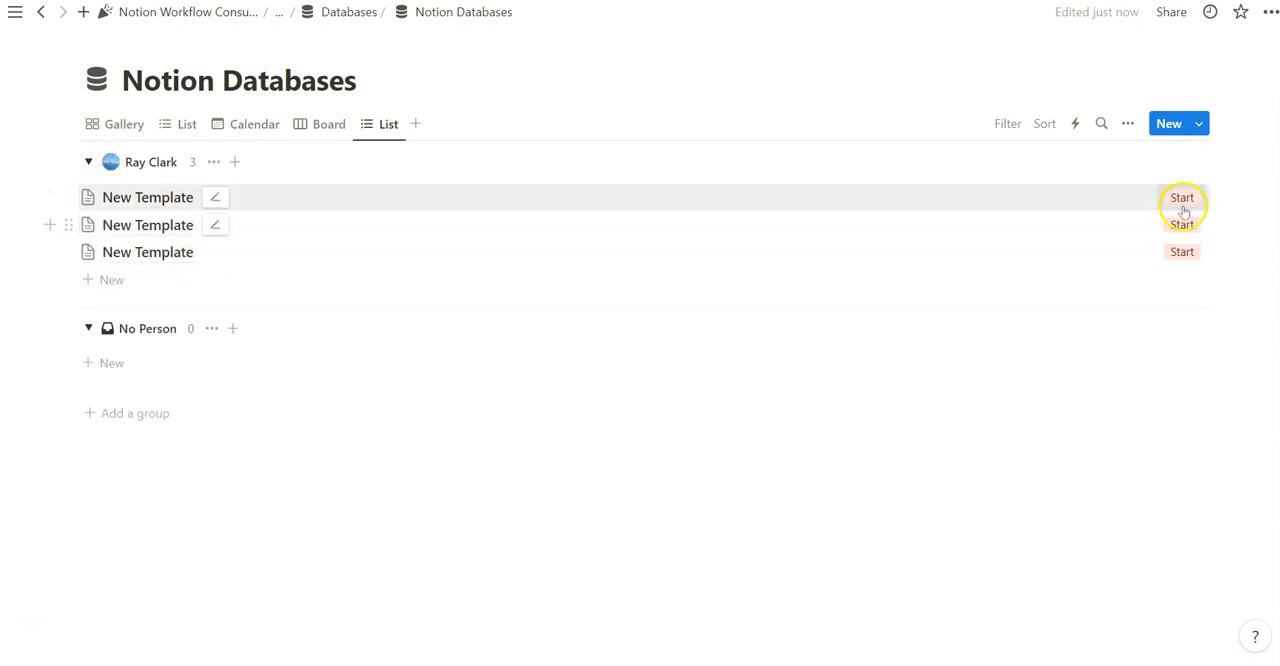
Show the Date property in the grouped List view and place it after Status
left_click(1128, 124)
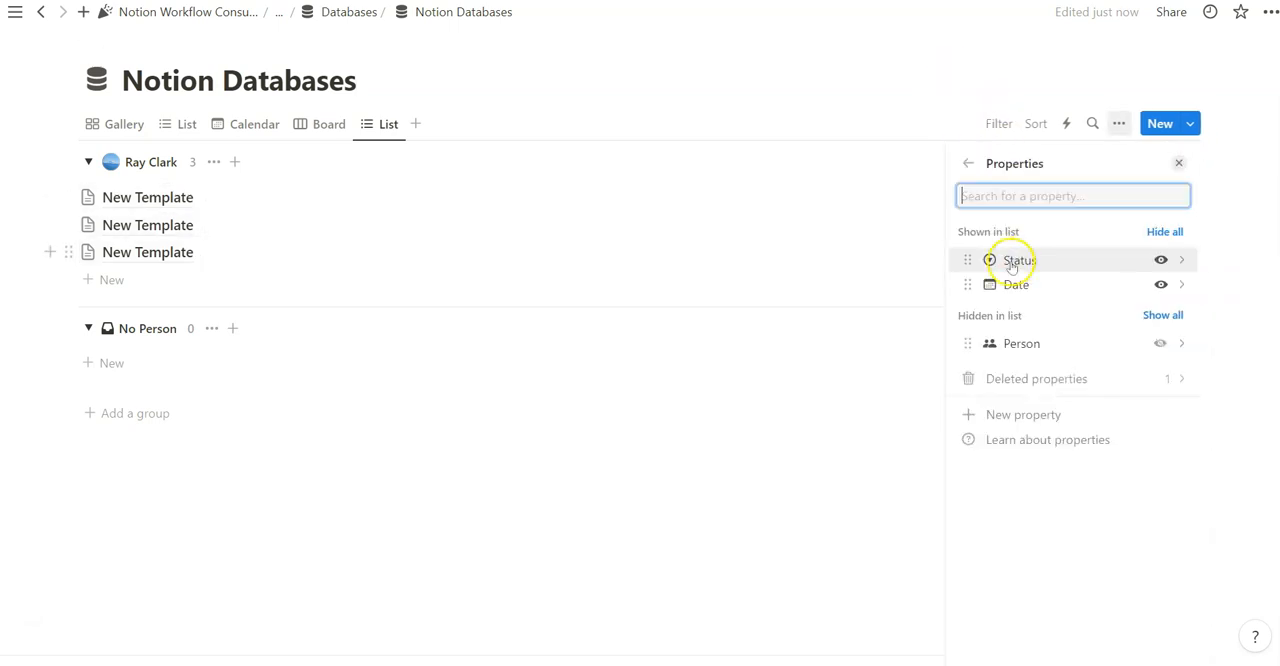
left_click_drag(967, 284, 966, 257)
Add a Timeline view and move the third New Template entry to October 13 and the second to October 18
left_click(1178, 163)
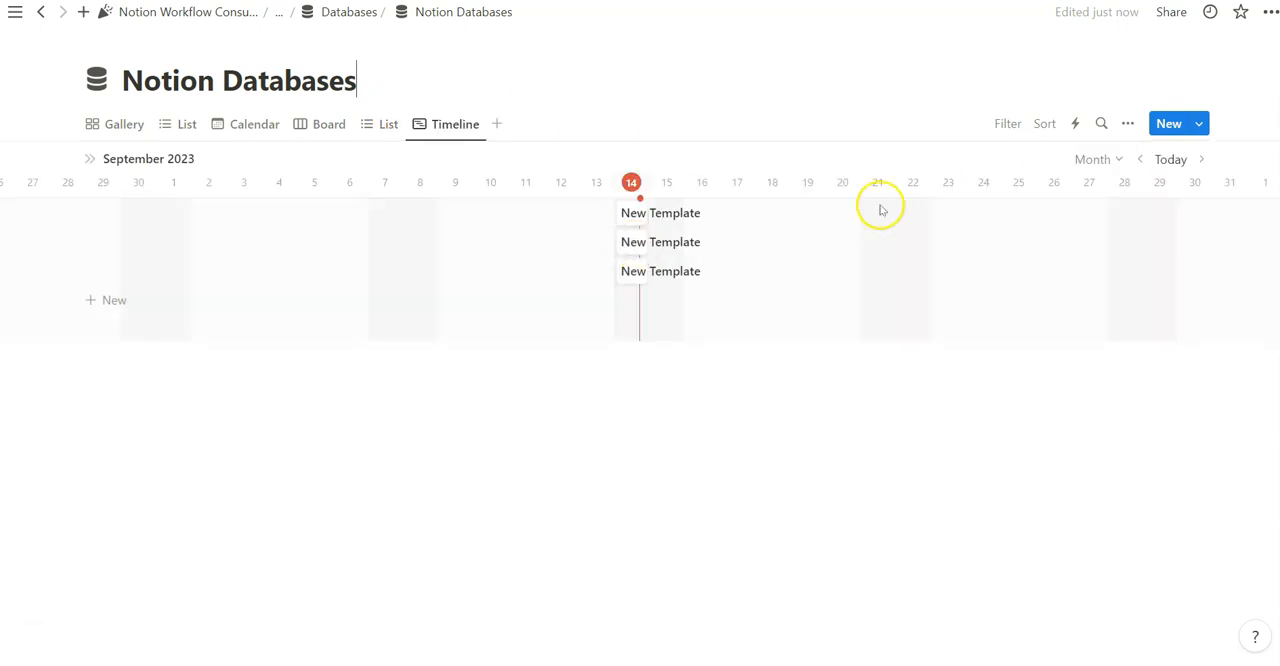
left_click_drag(628, 242, 580, 265)
left_click_drag(628, 248, 785, 247)
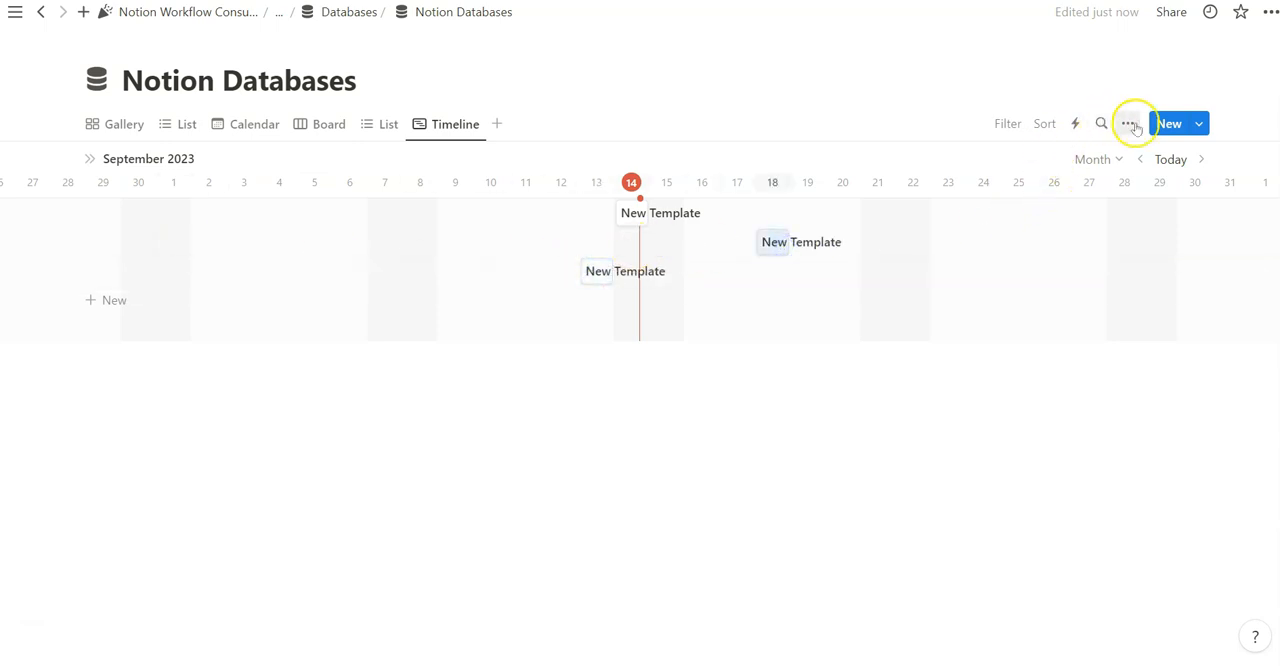
Preview the Timeline view at the Hours and Year scales and return it to Month
left_click(1106, 159)
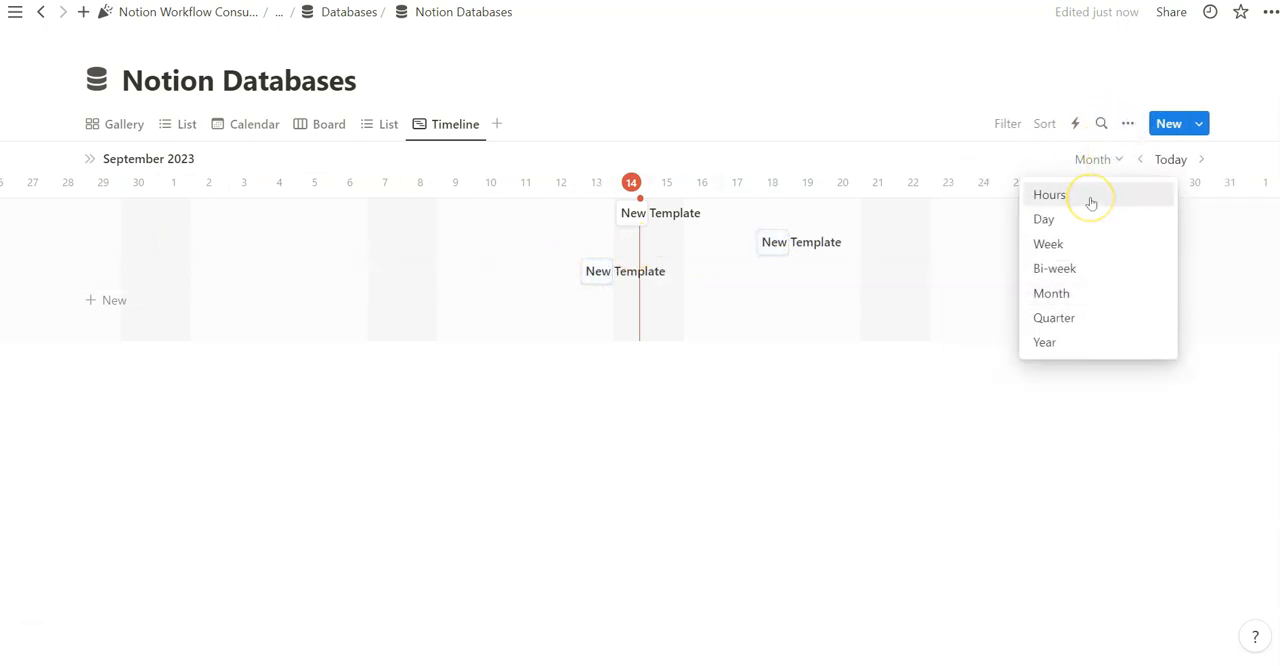
left_click(1091, 203)
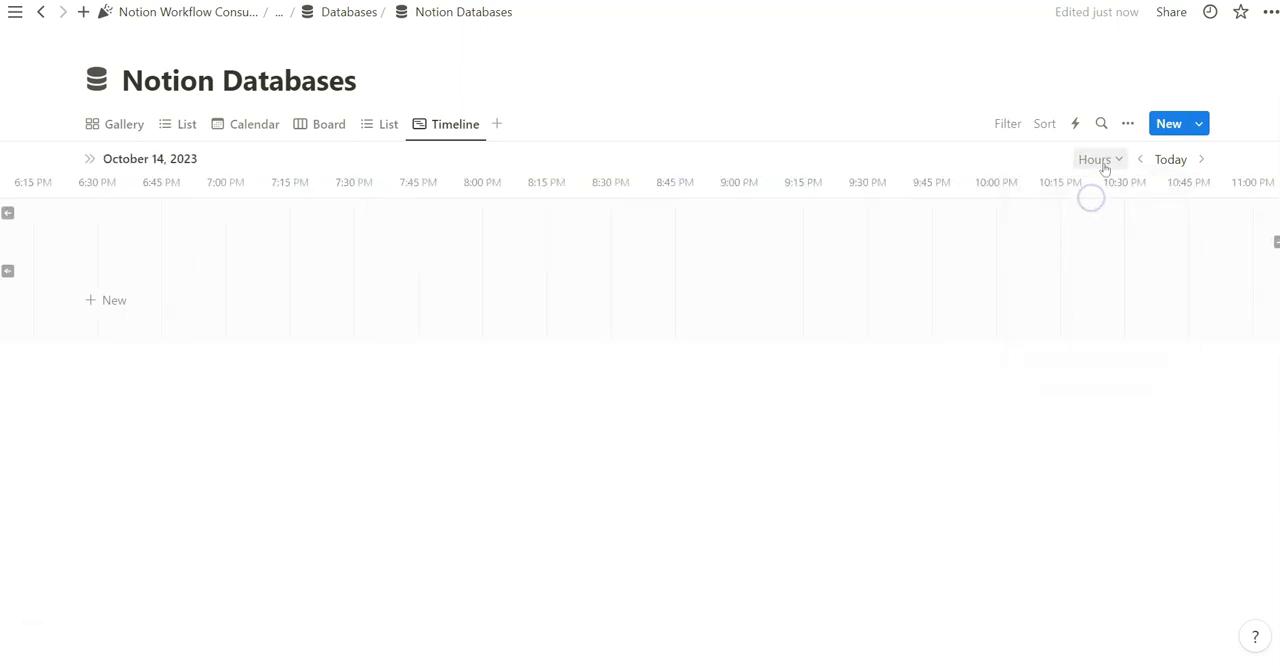
left_click(1100, 160)
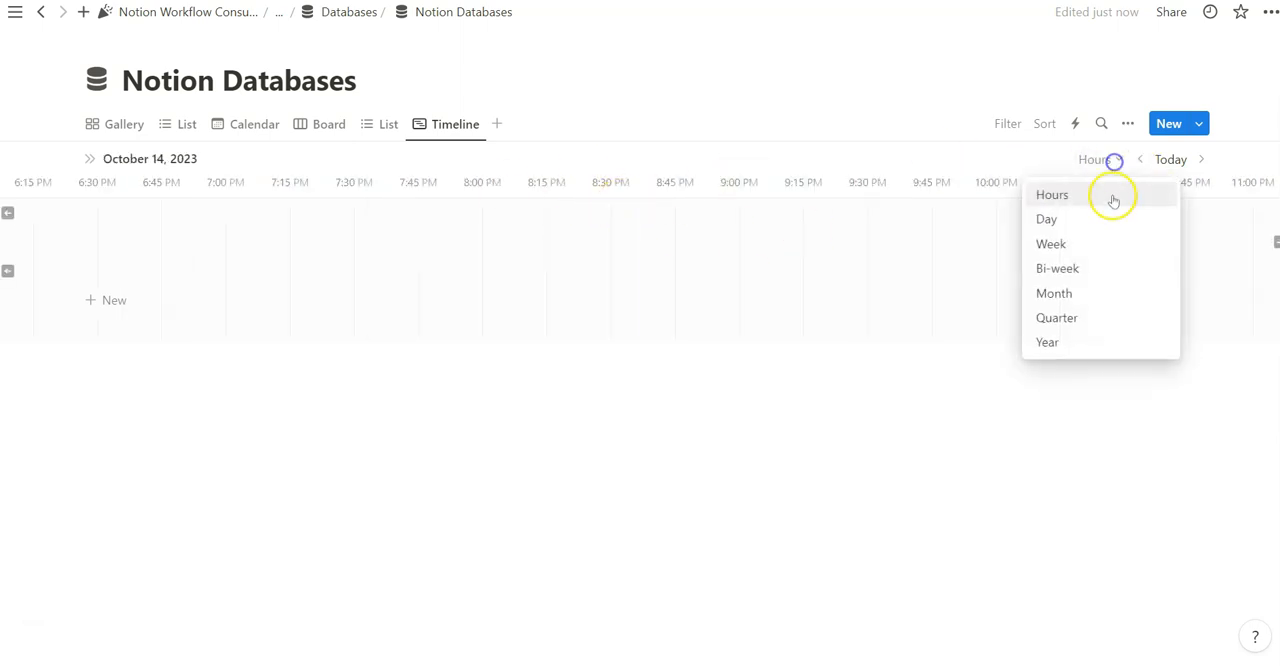
left_click(1060, 292)
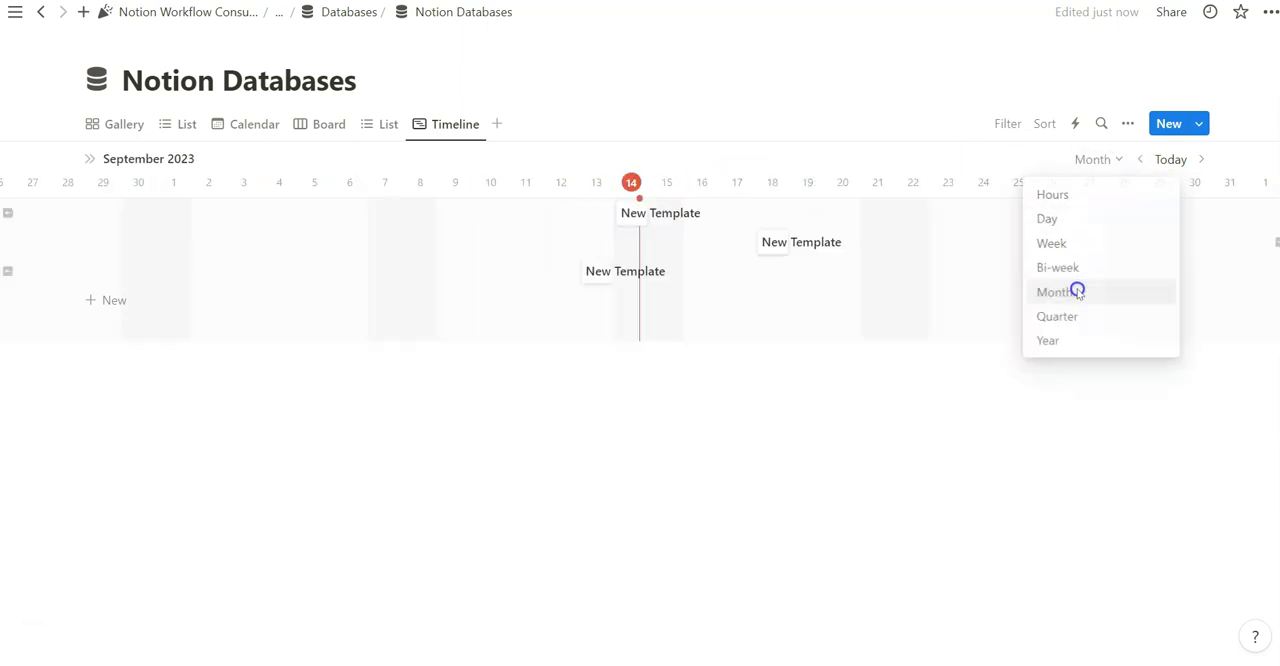
left_click(1047, 342)
left_click(1097, 291)
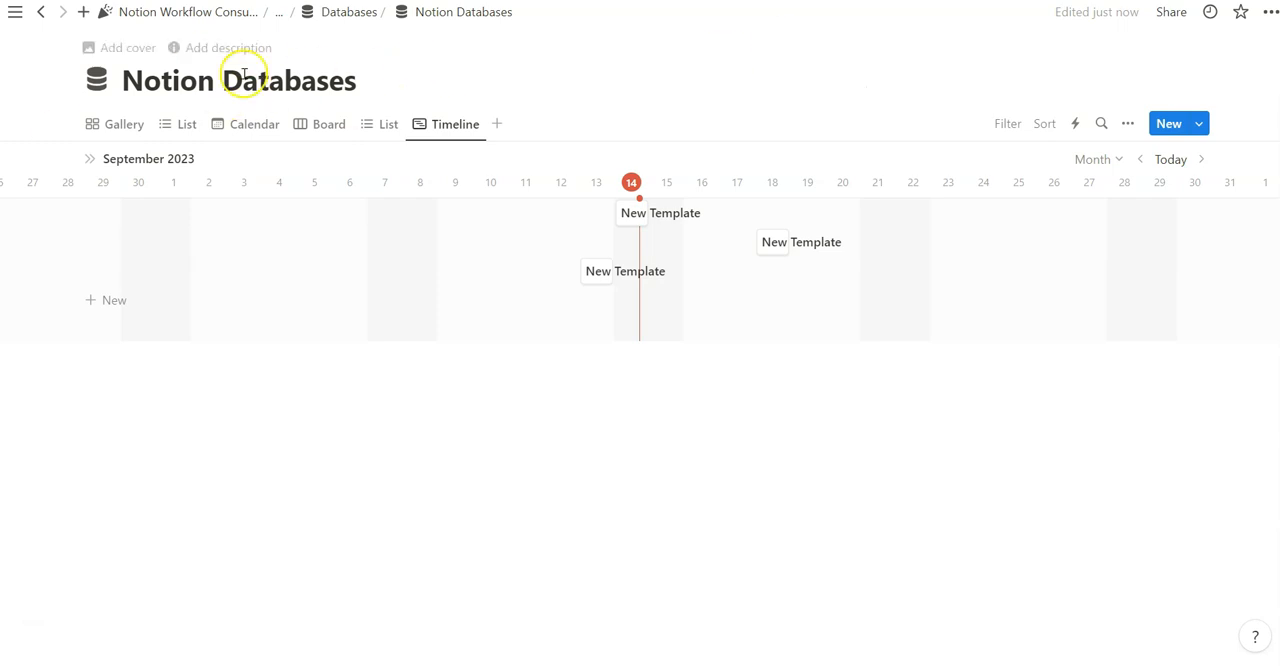
Move the first New Template entry to October 15 and turn on dependencies with Shift & maintain time between items
left_click_drag(634, 215, 669, 217)
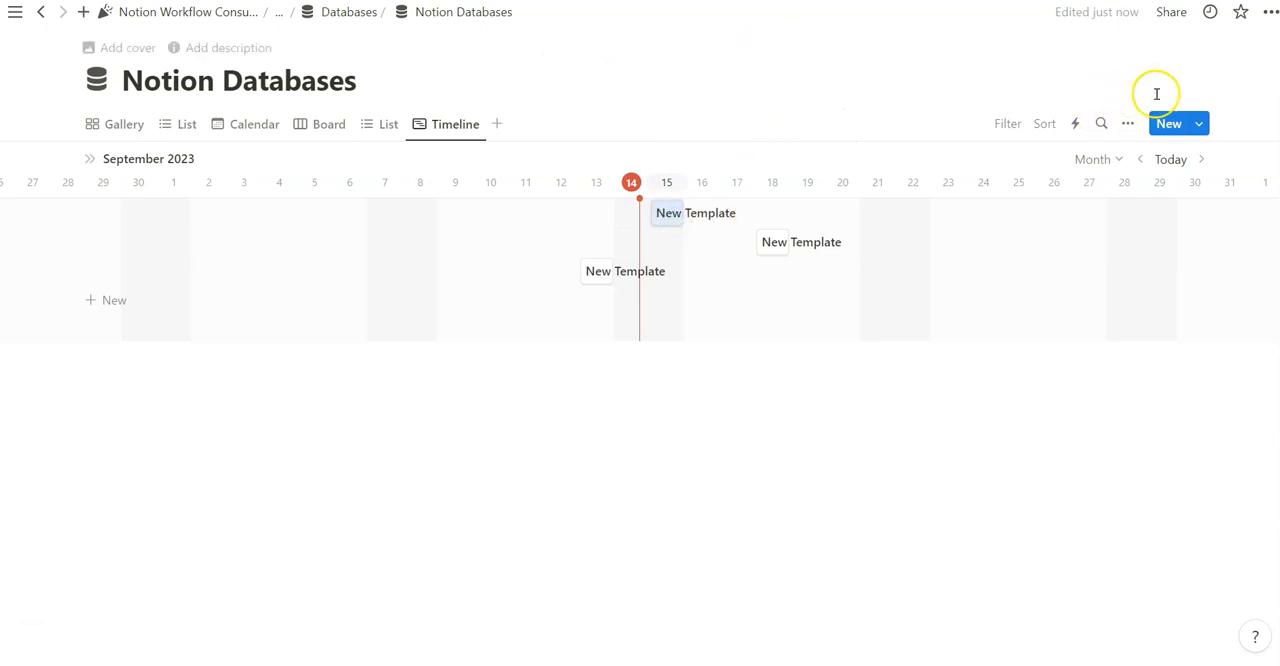
left_click(1198, 123)
left_click(1112, 124)
left_click(1127, 124)
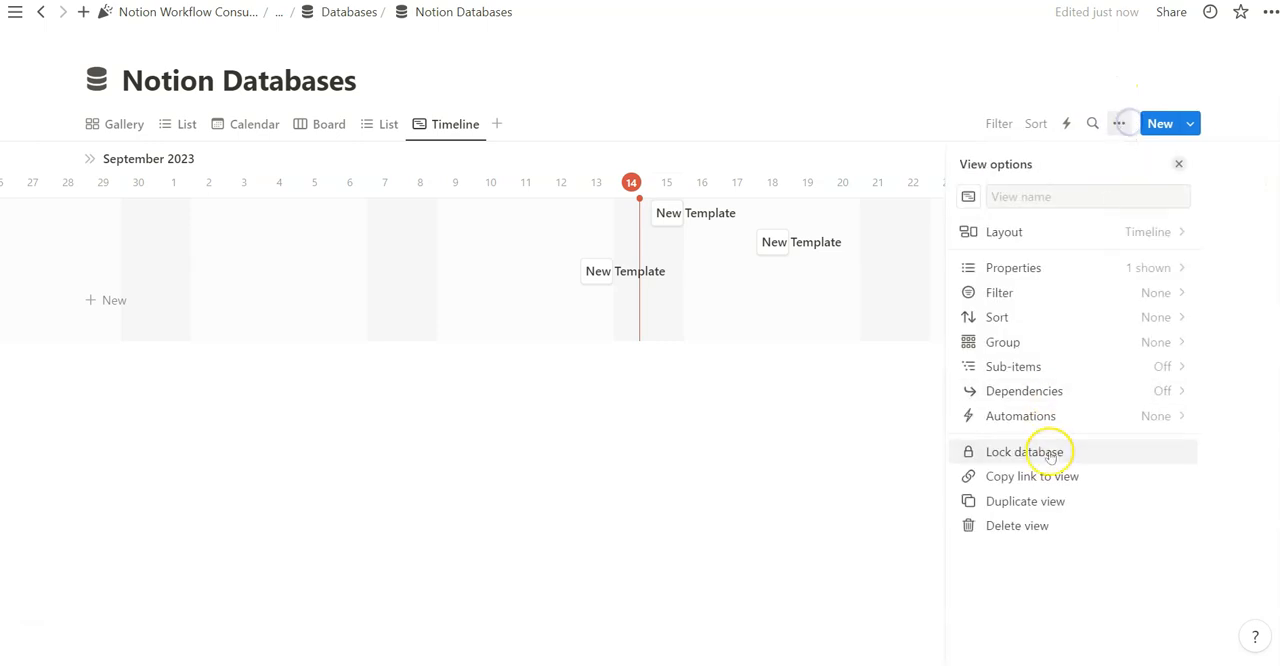
left_click(1168, 393)
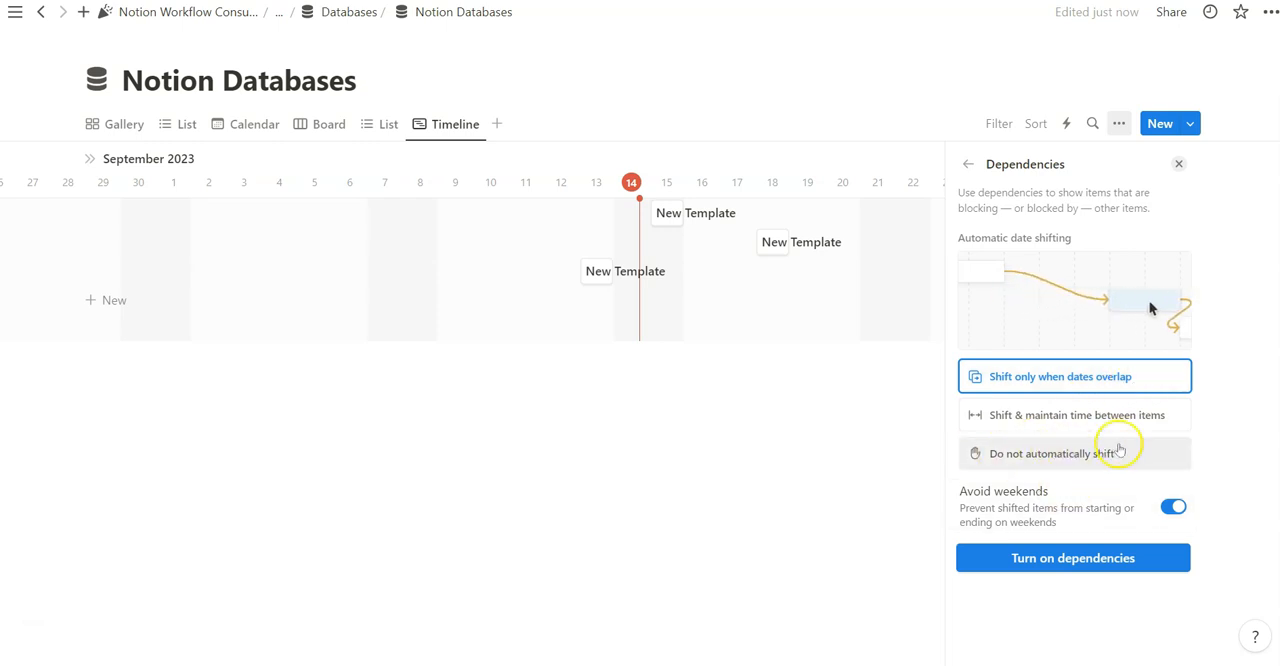
left_click(1133, 410)
left_click(1071, 557)
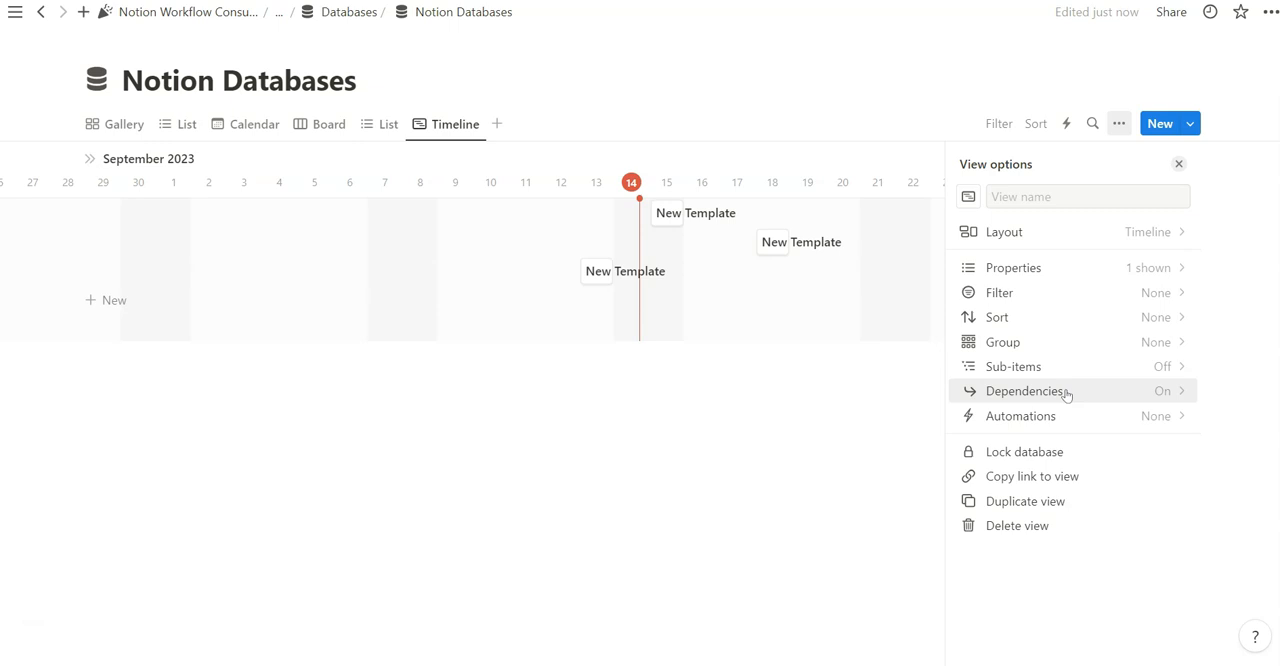
Check the October 18 entry's properties, then link the October 13 entry to October 15 and October 15 to October 18 as dependencies
left_click(778, 244)
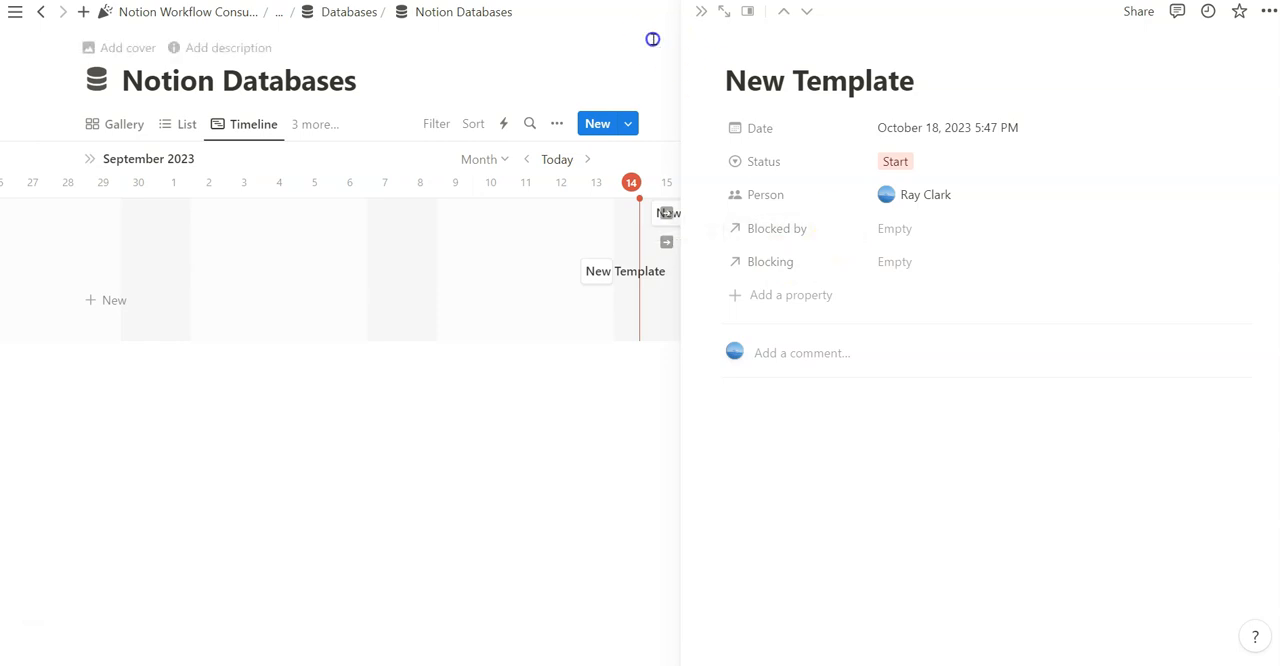
left_click(651, 40)
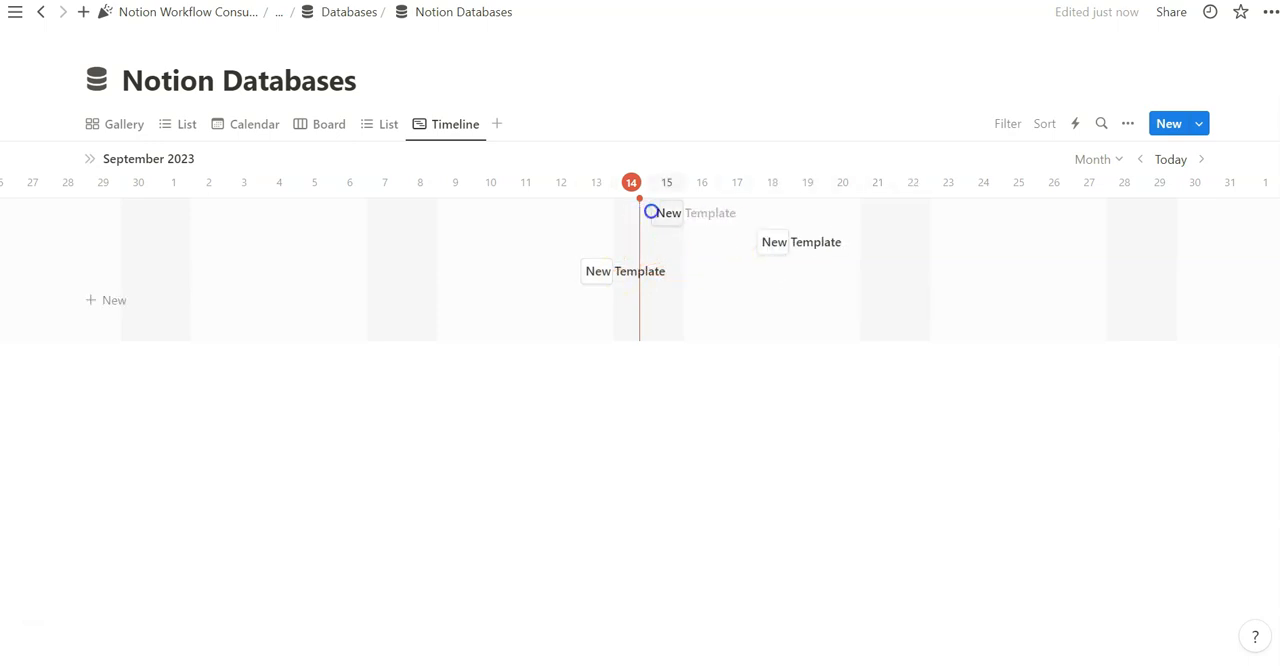
left_click_drag(674, 215, 760, 246)
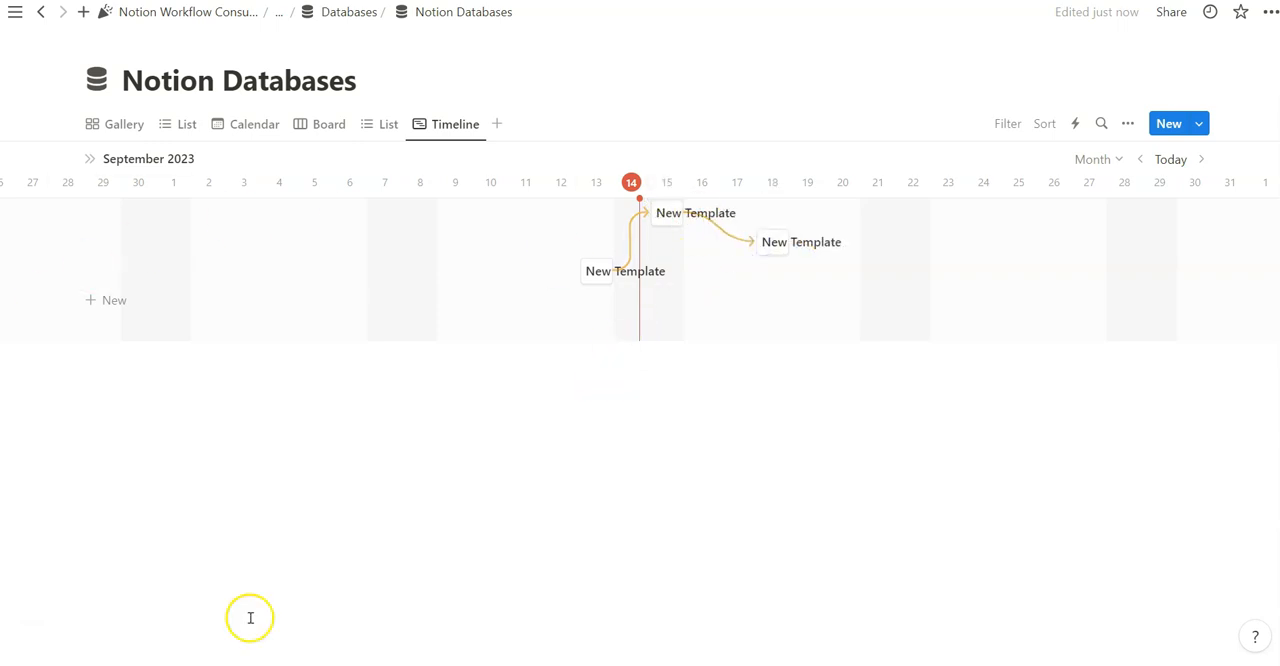
Open each linked timeline entry and examine its Blocking and Blocked by relations, including the Blocked by property's settings
left_click(595, 287)
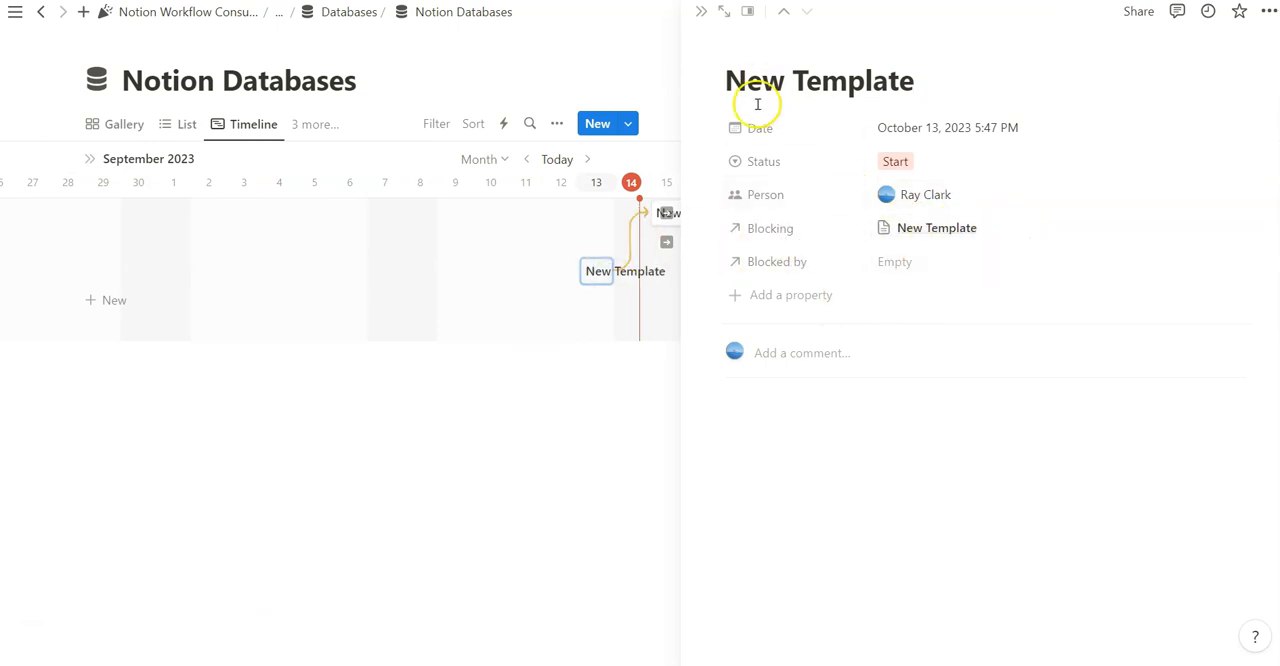
left_click(620, 71)
left_click(667, 212)
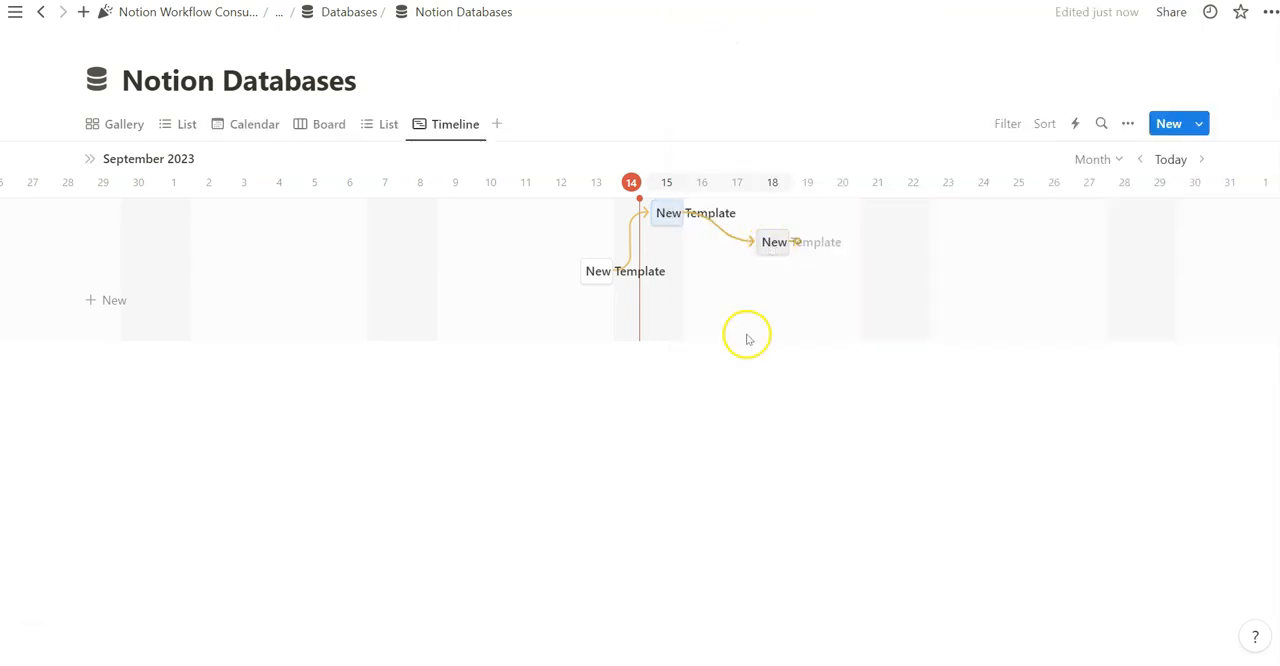
left_click(316, 248)
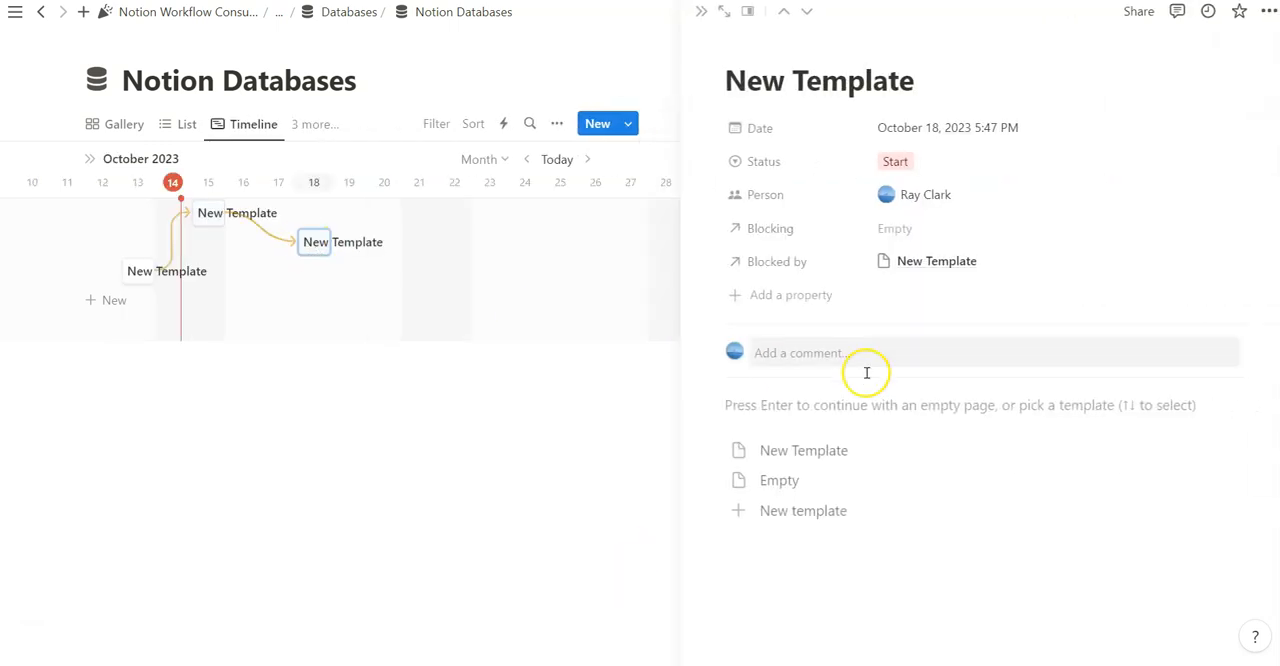
left_click(795, 261)
left_click(794, 340)
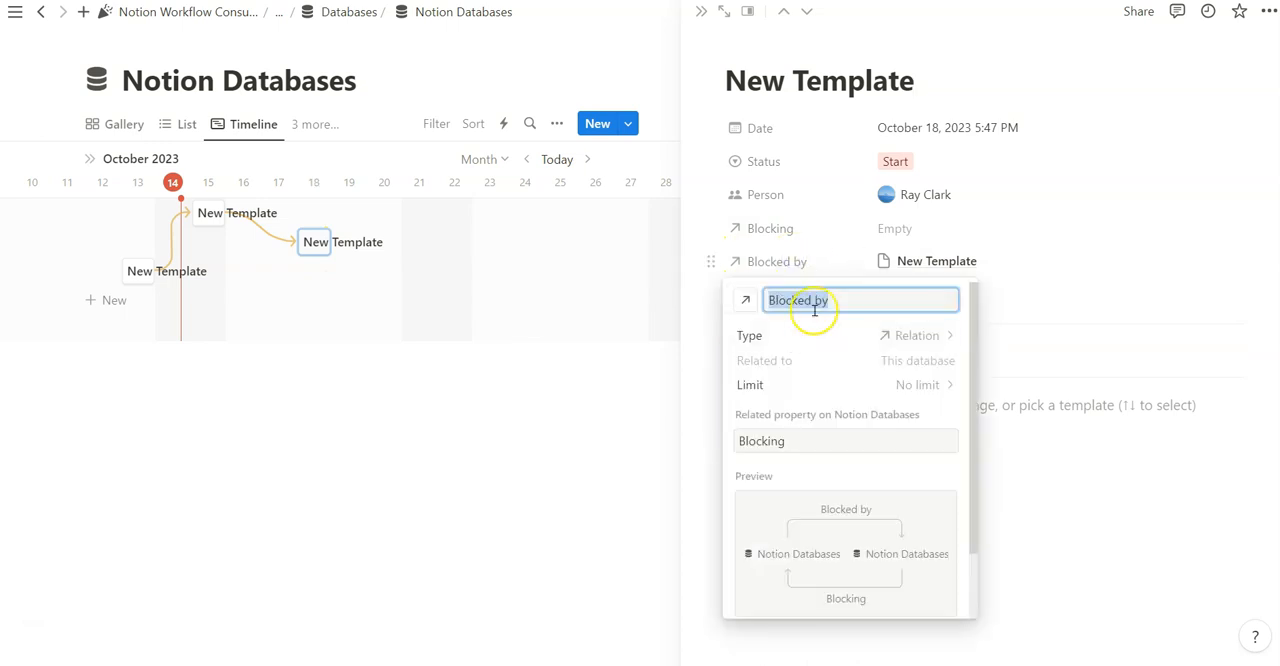
left_click(777, 240)
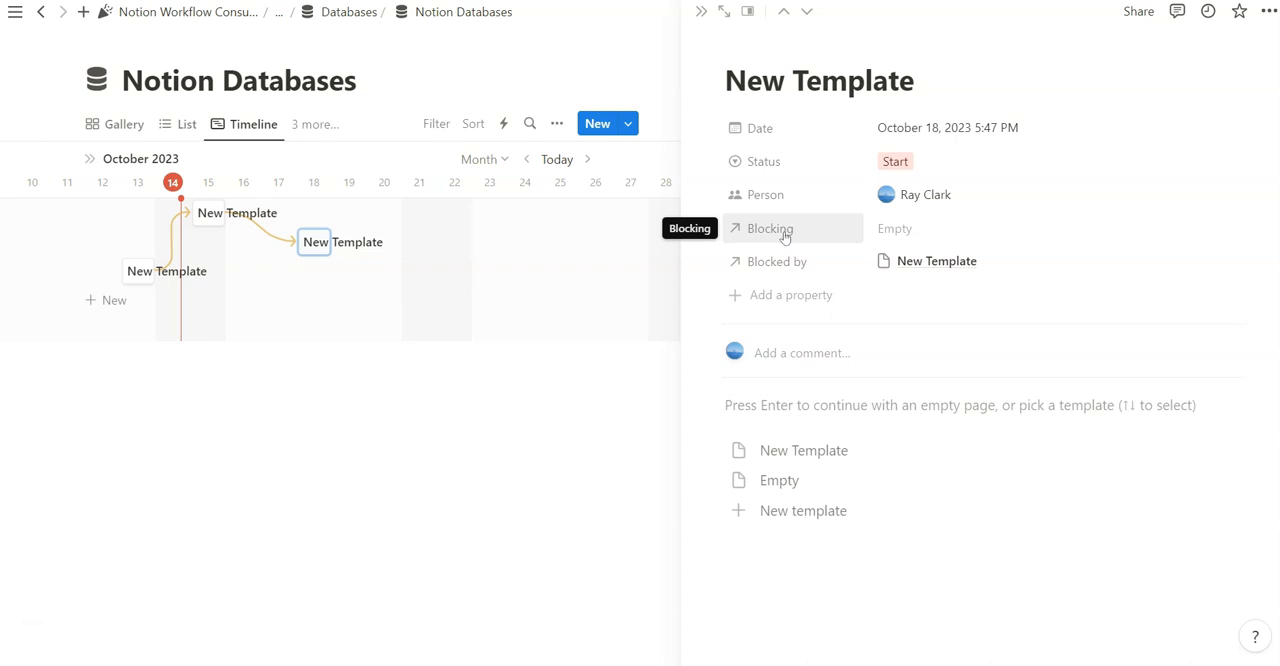
left_click(637, 57)
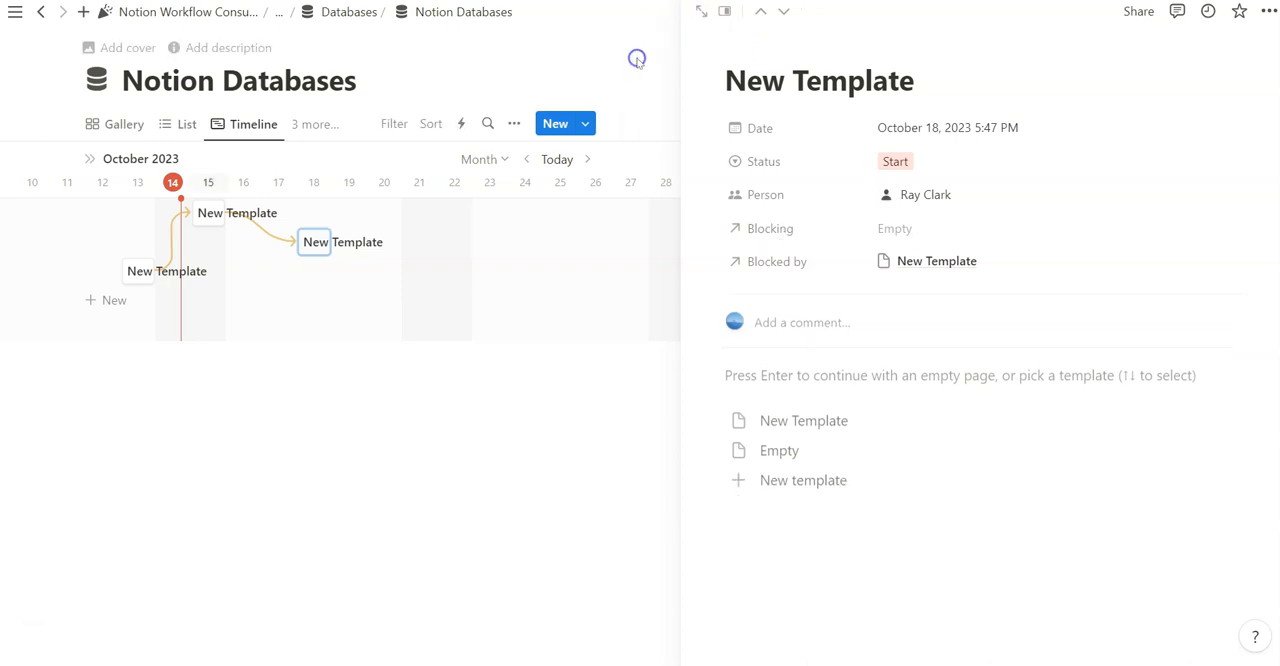
Add a Table view to Notion Databases with sub-items turned on
left_click(1120, 124)
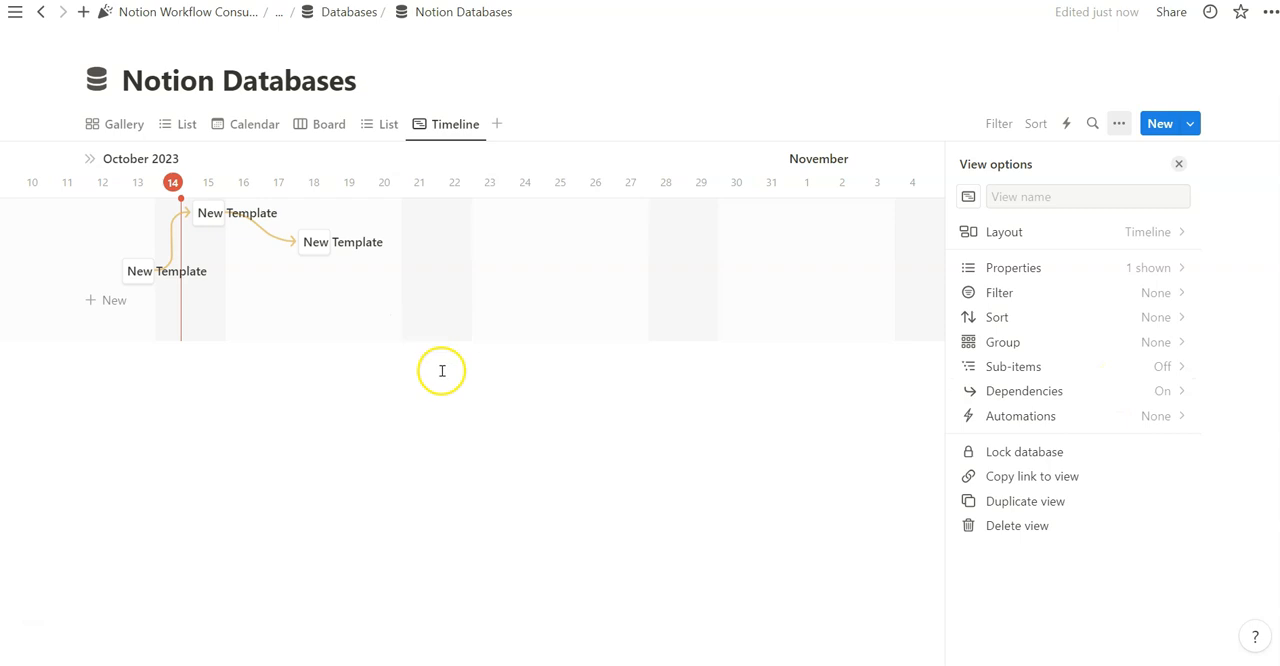
left_click(314, 242)
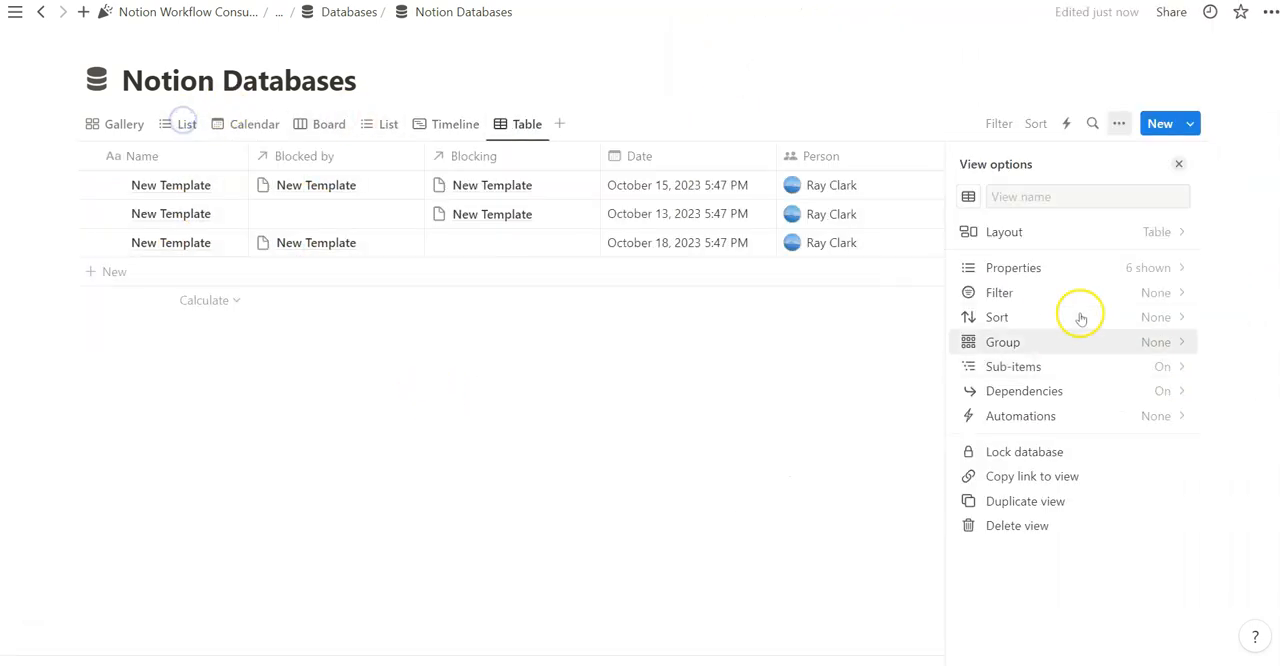
left_click(457, 449)
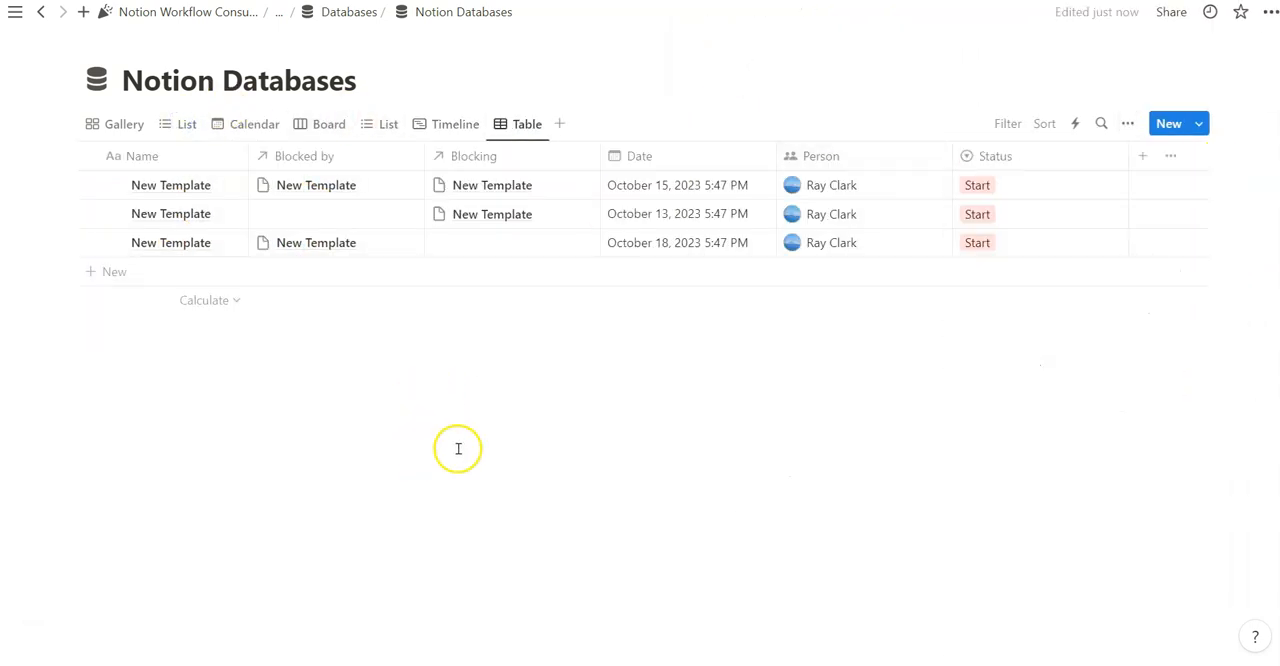
Add a sub-item under the October 15 New Template row and widen the Name column
left_click(113, 187)
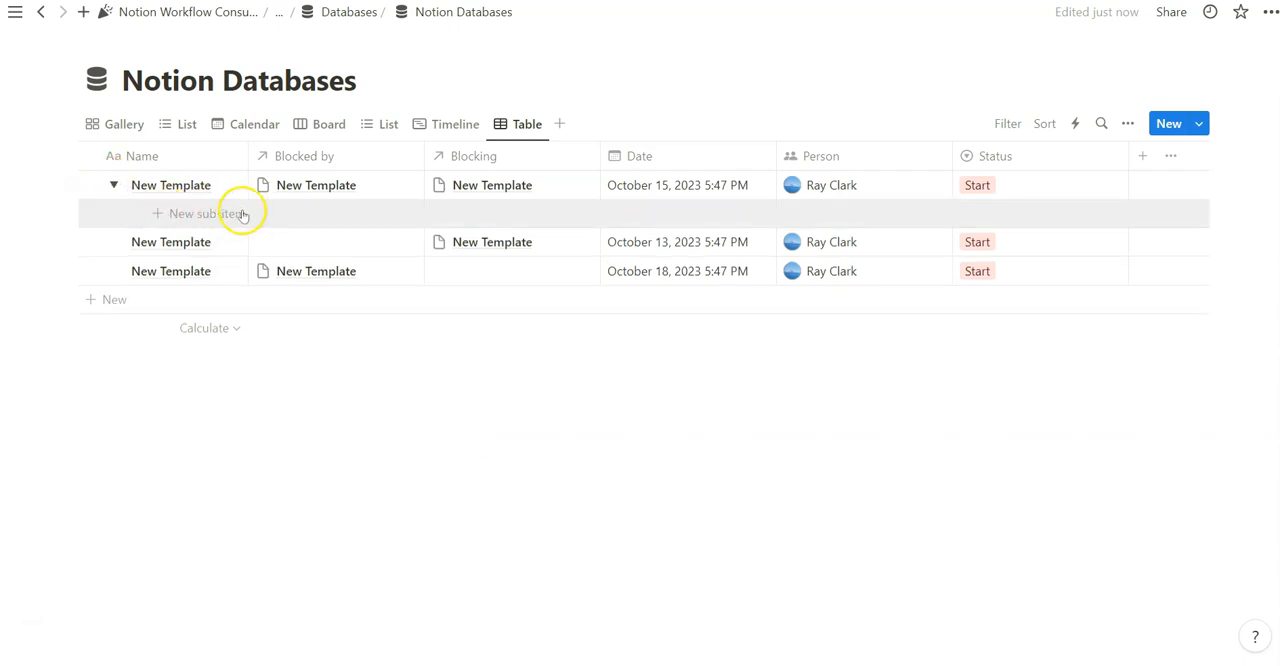
left_click(206, 213)
key("Escape")
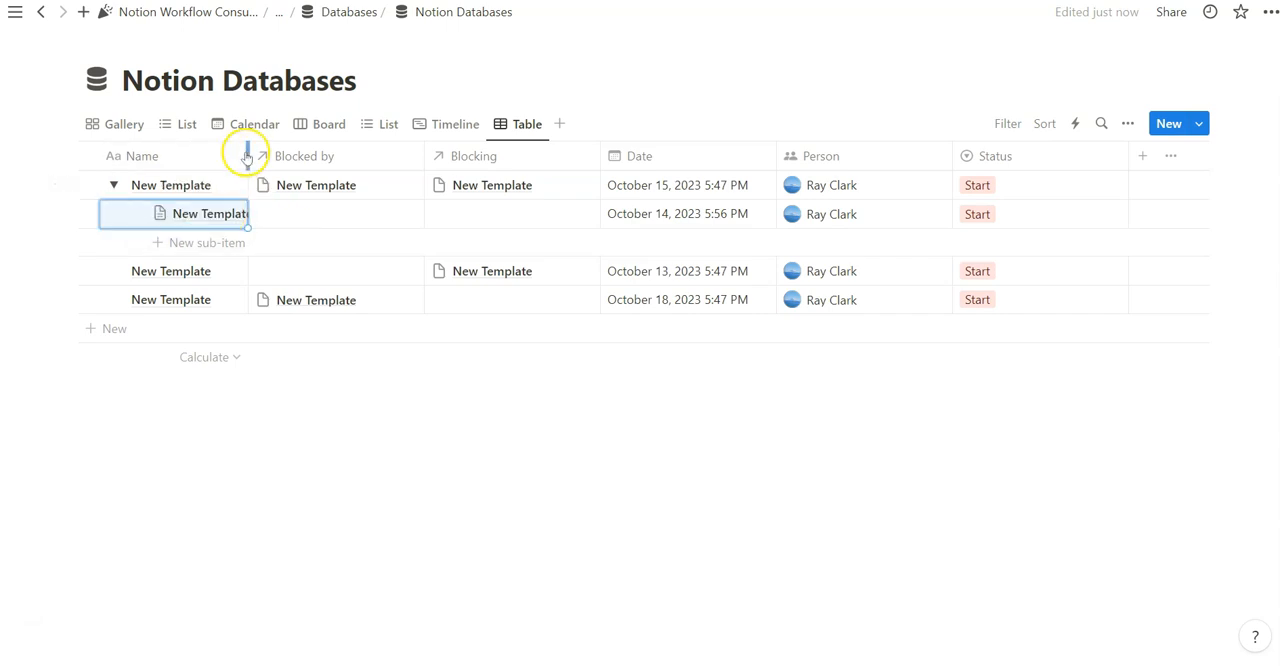
left_click_drag(248, 156, 300, 156)
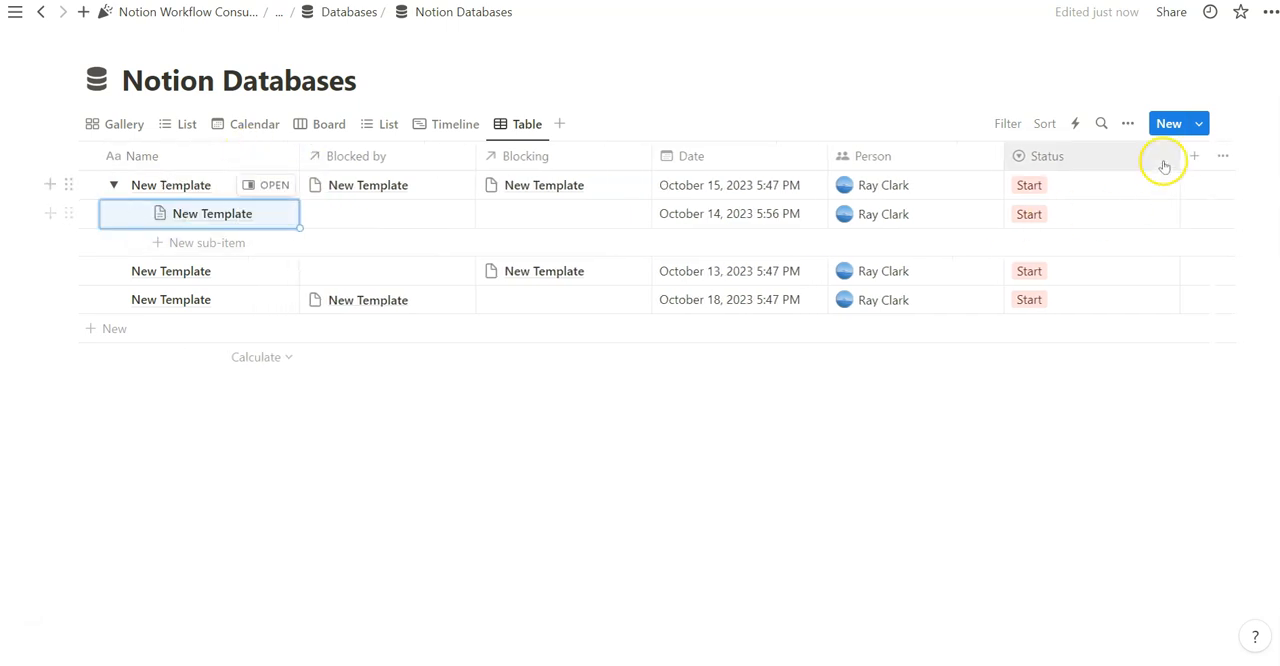
Show the Parent item property in the Table view and check the new sub-item's Parent item and Sub-item relations
left_click(1130, 123)
left_click(1128, 263)
left_click(1165, 469)
left_click(272, 214)
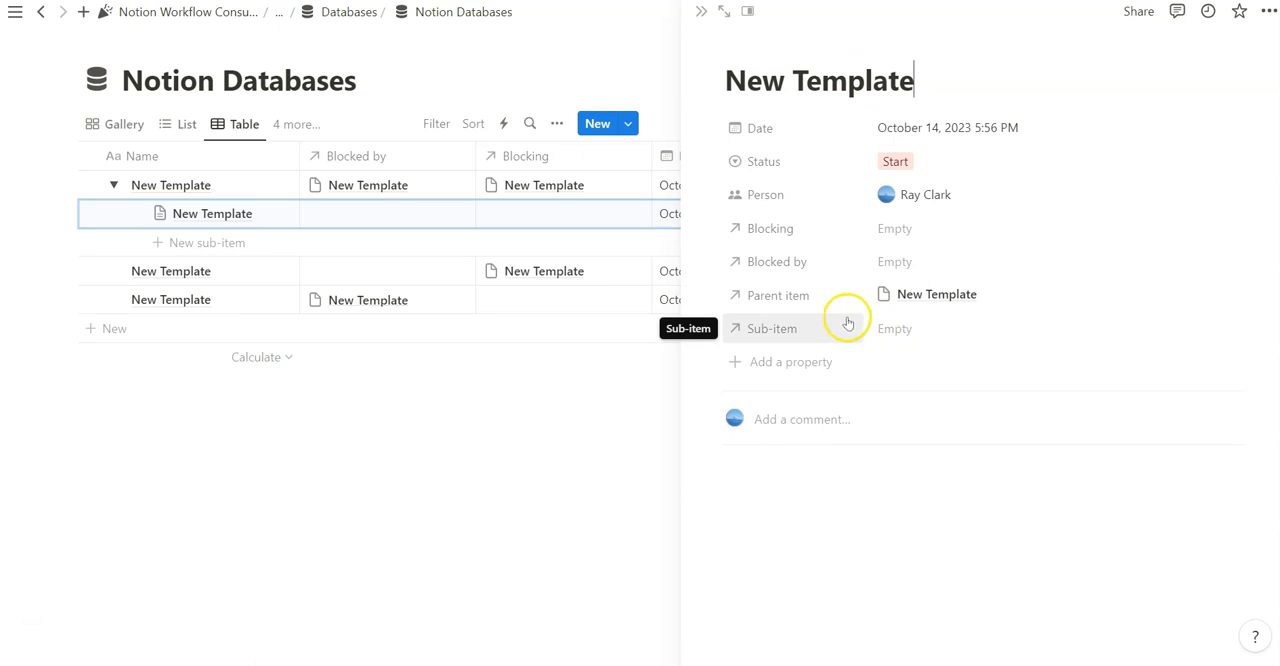
left_click(66, 292)
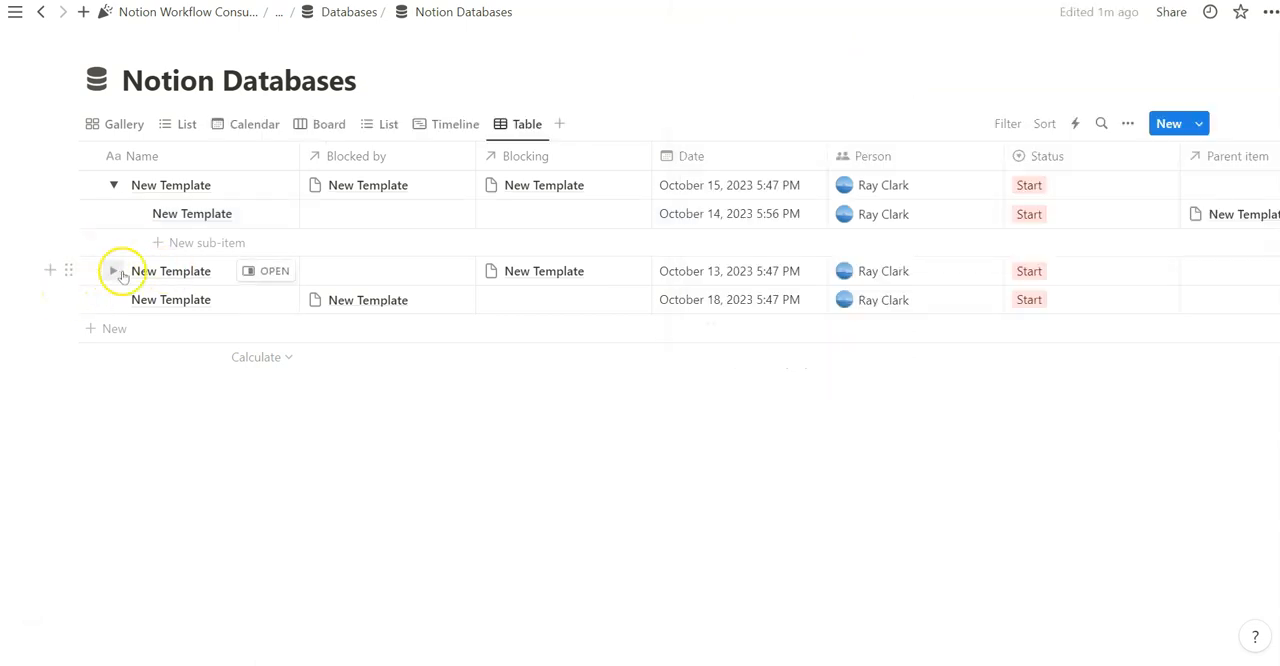
Add a sub-item under the October 13 New Template row and review the Parent item and Sub-item relations of both entries
left_click(113, 273)
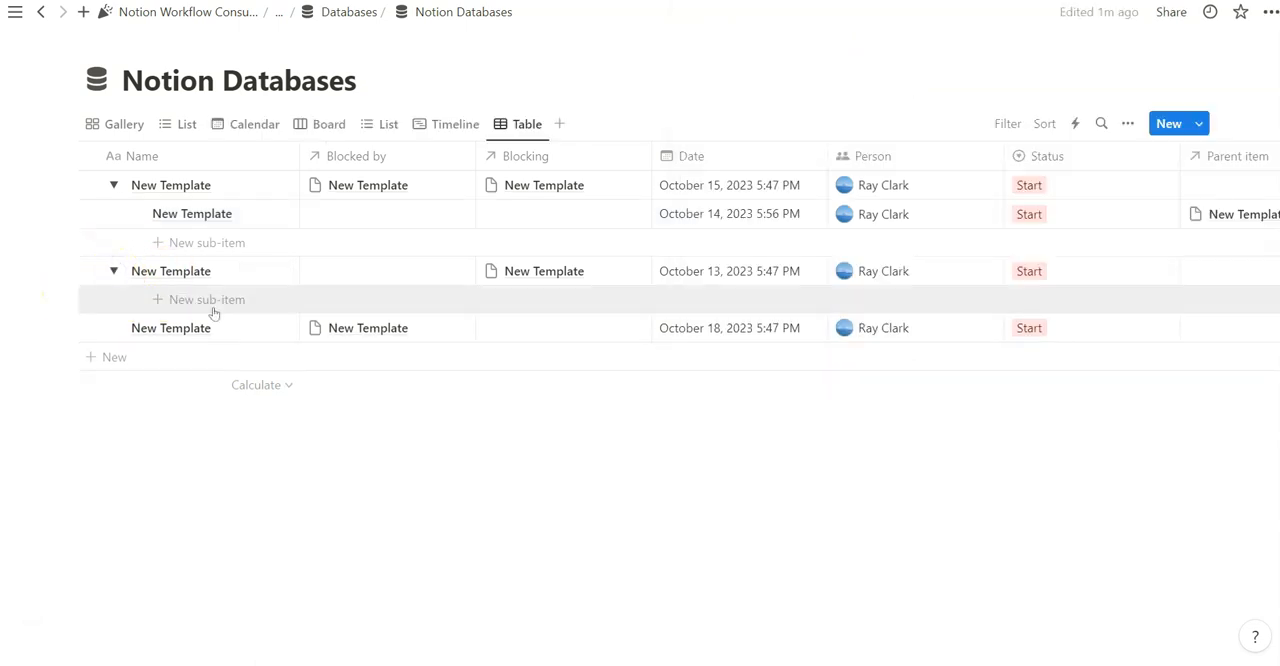
left_click(212, 300)
left_click(271, 298)
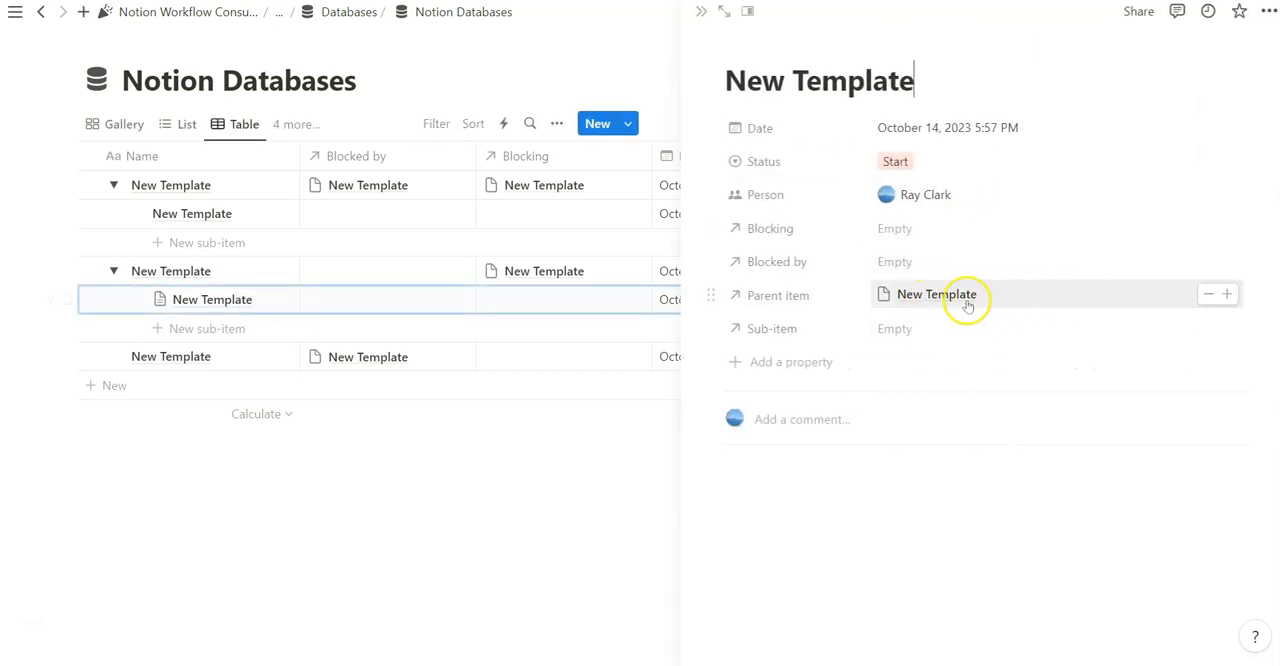
left_click(249, 269)
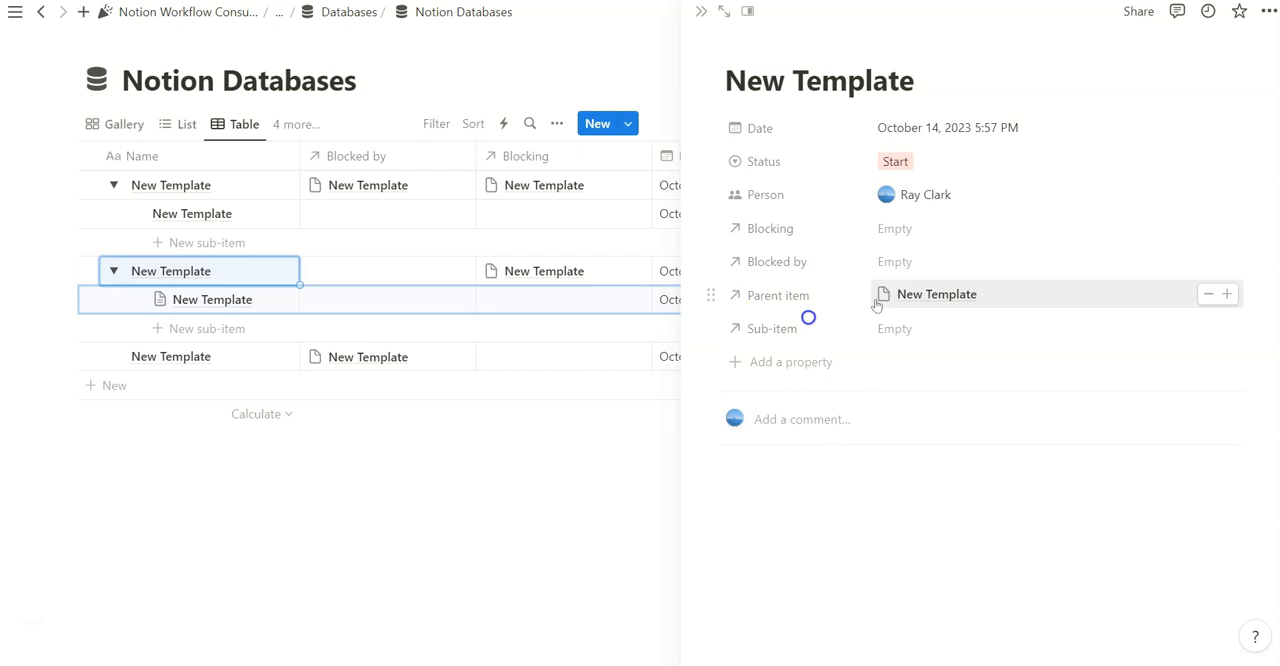
left_click(255, 270)
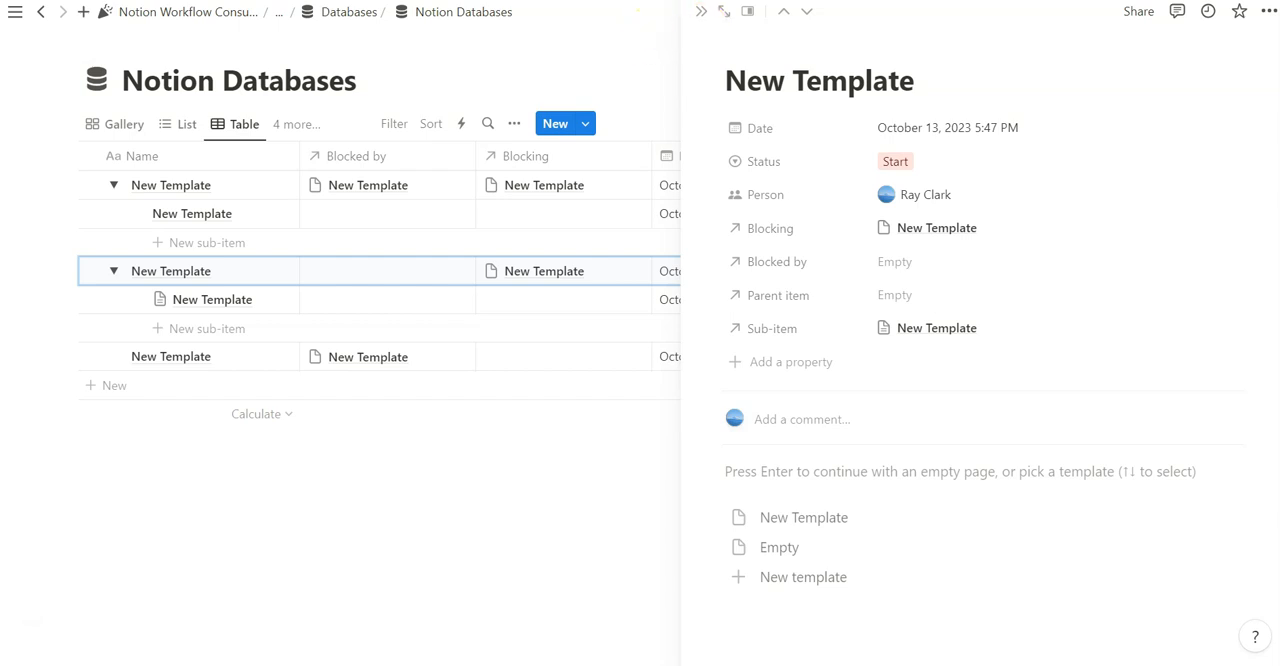
left_click(700, 11)
Collapse the parent rows and filter the Table view to entries whose Parent item is not empty
left_click(114, 188)
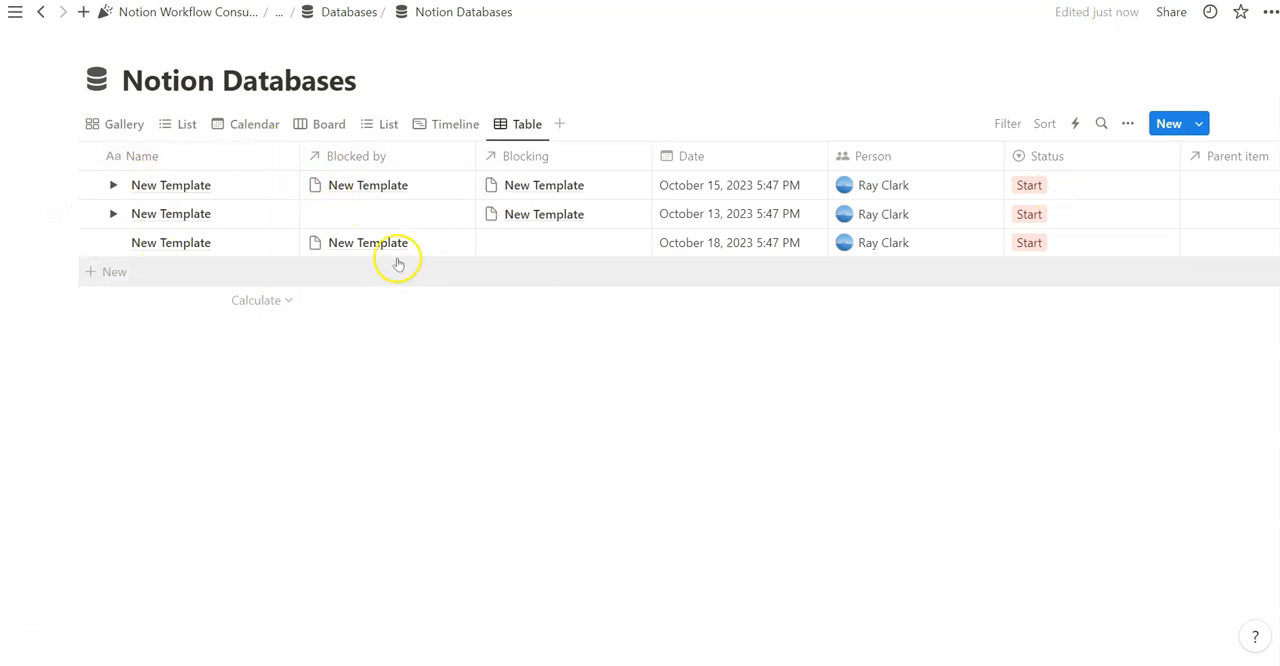
left_click(1008, 123)
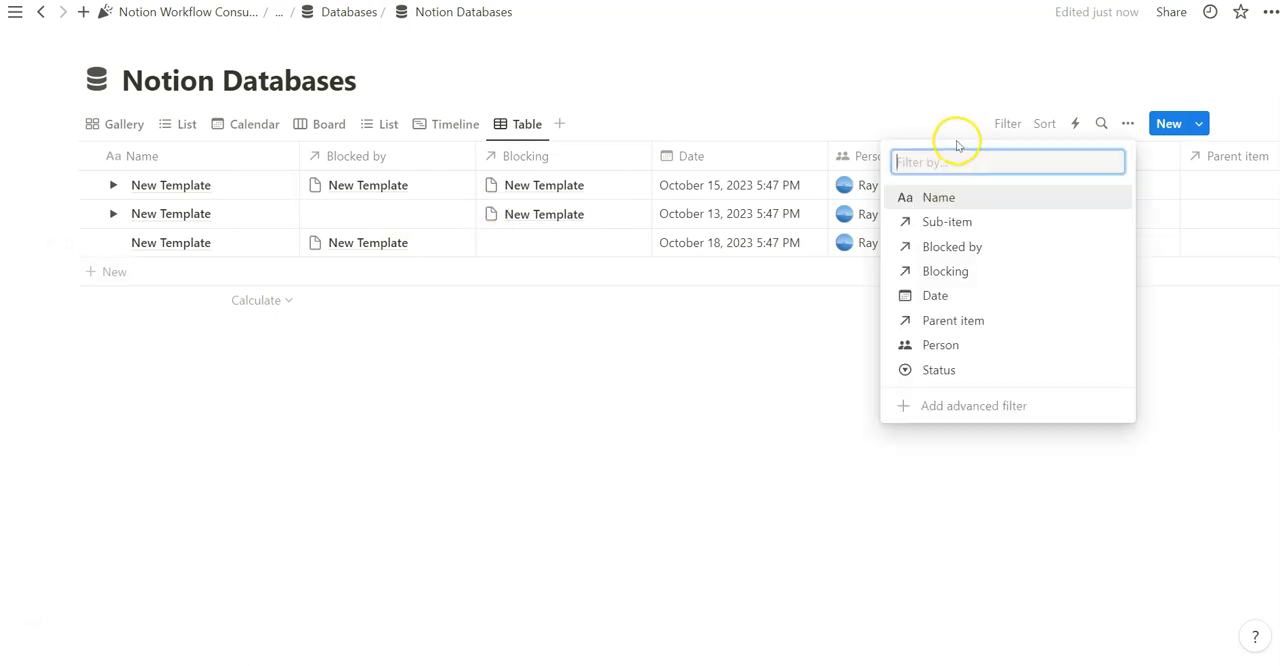
left_click(995, 326)
left_click(105, 189)
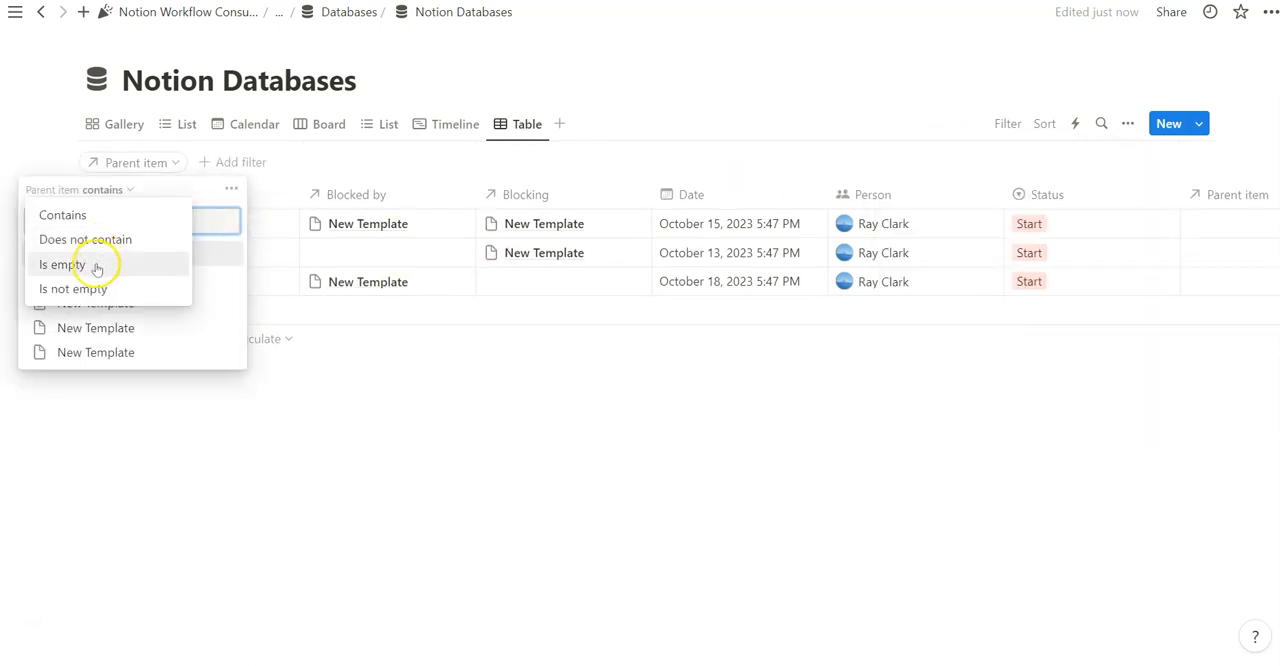
left_click(93, 287)
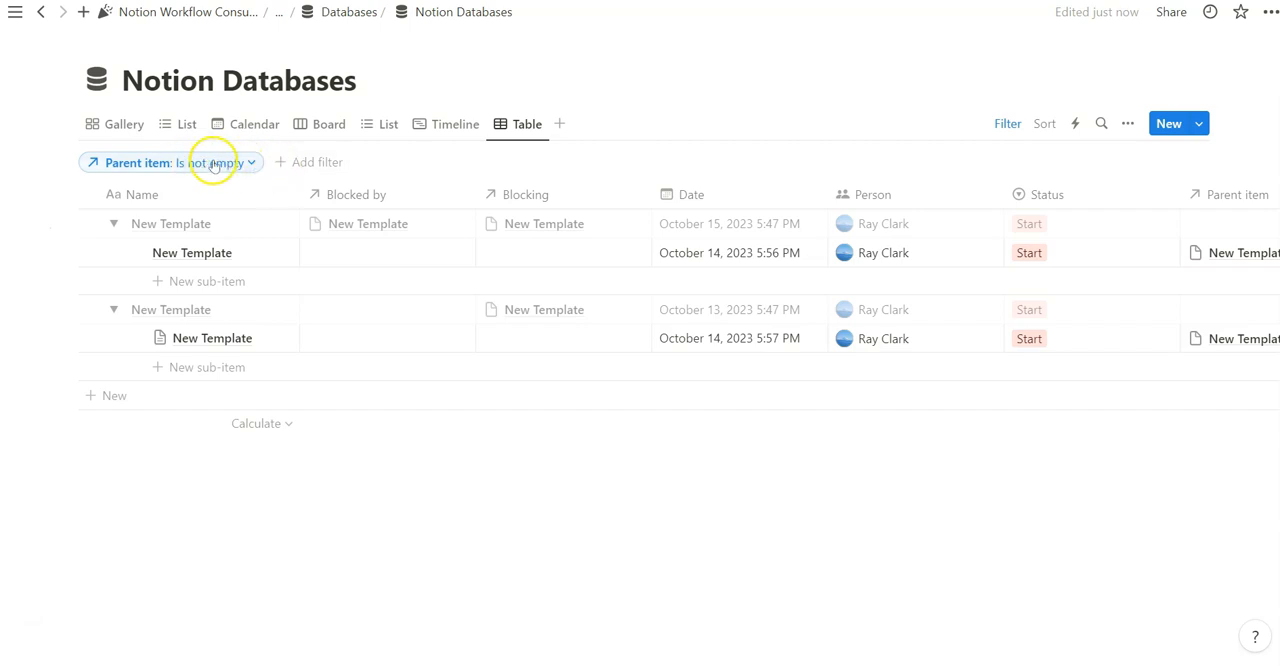
left_click_drag(600, 661, 533, 647)
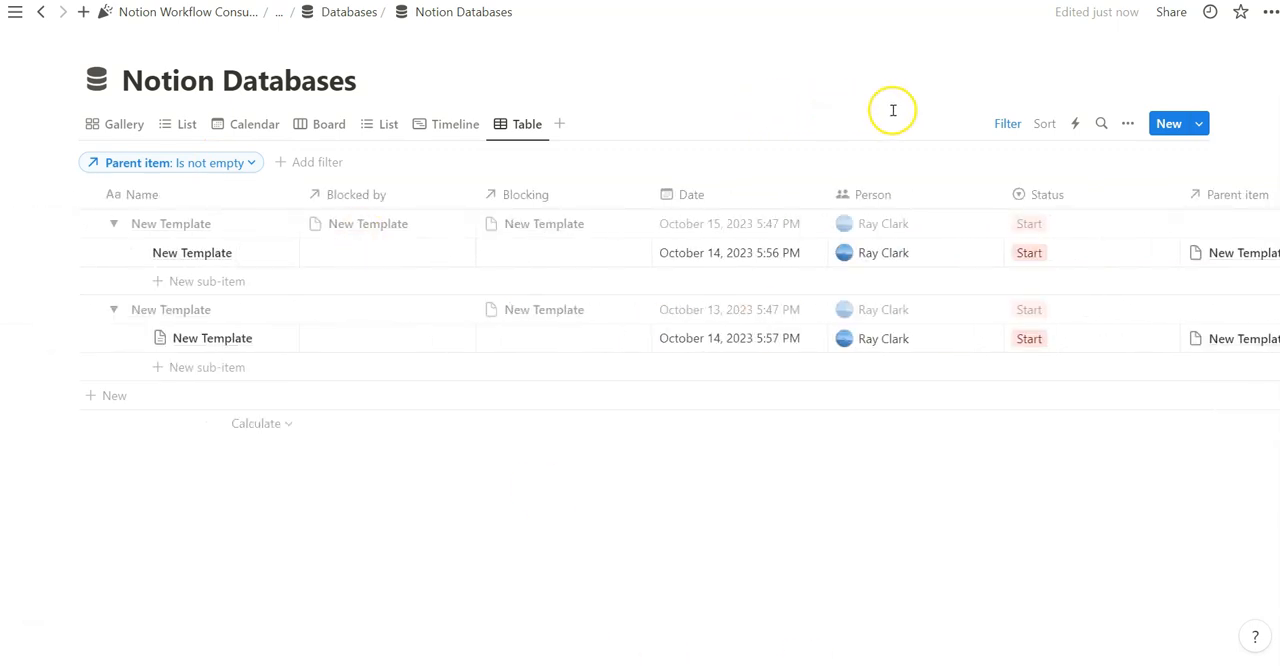
Hide the filter bar and add a Last edited time property from the first sub-item's page
left_click(1007, 123)
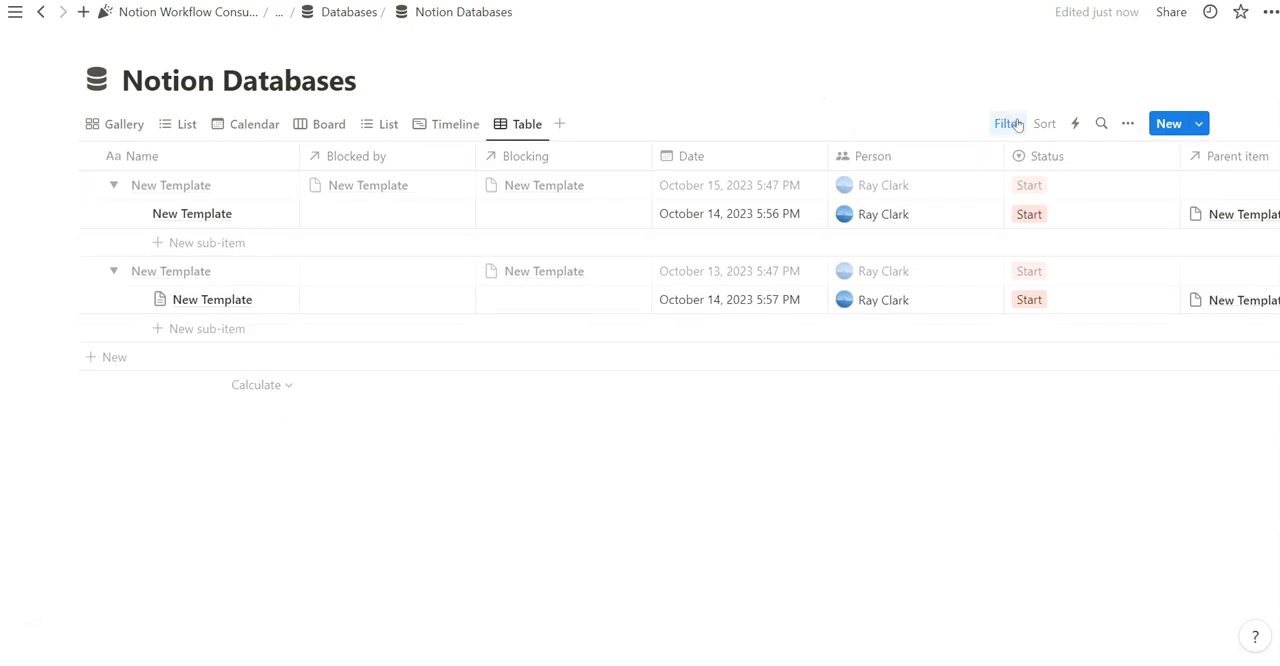
left_click(274, 212)
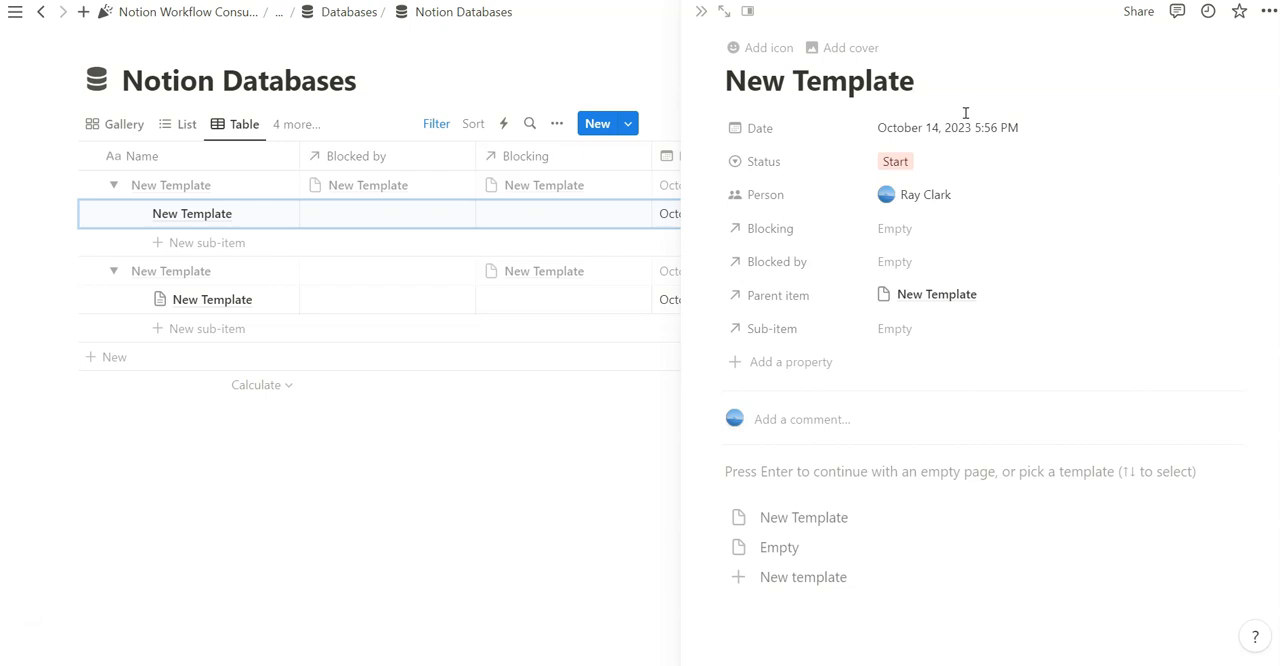
left_click(791, 372)
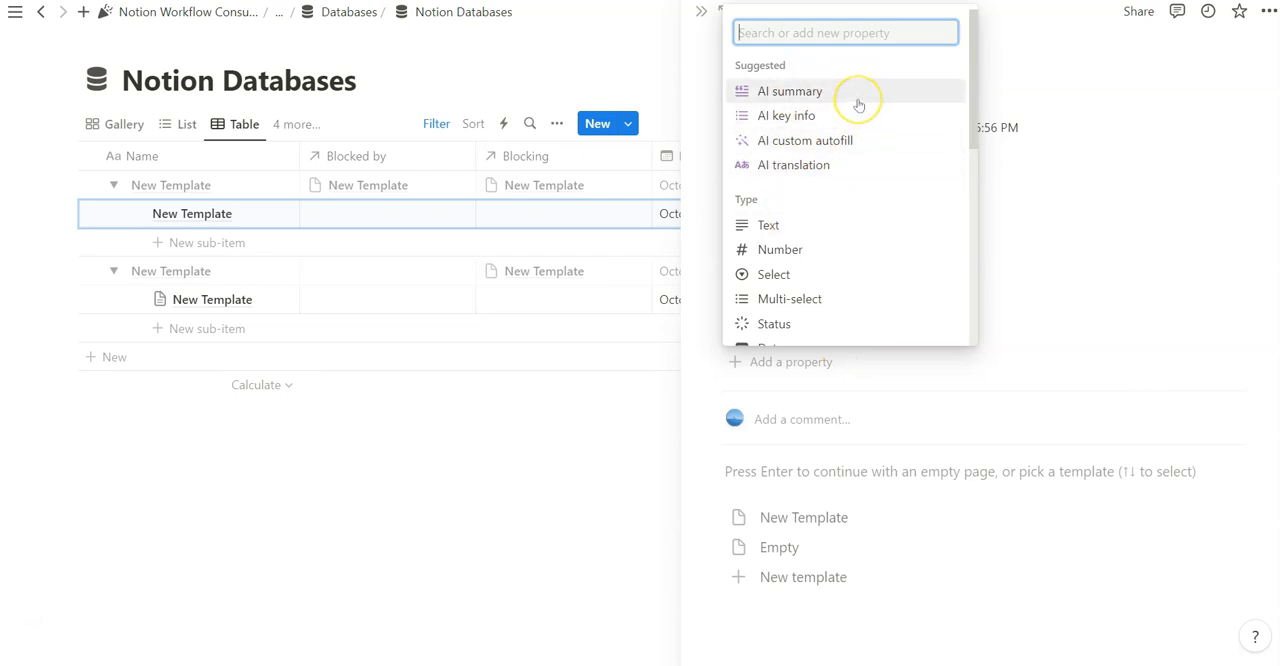
scroll(856, 90, "down", 3)
scroll(854, 80, "up", 2)
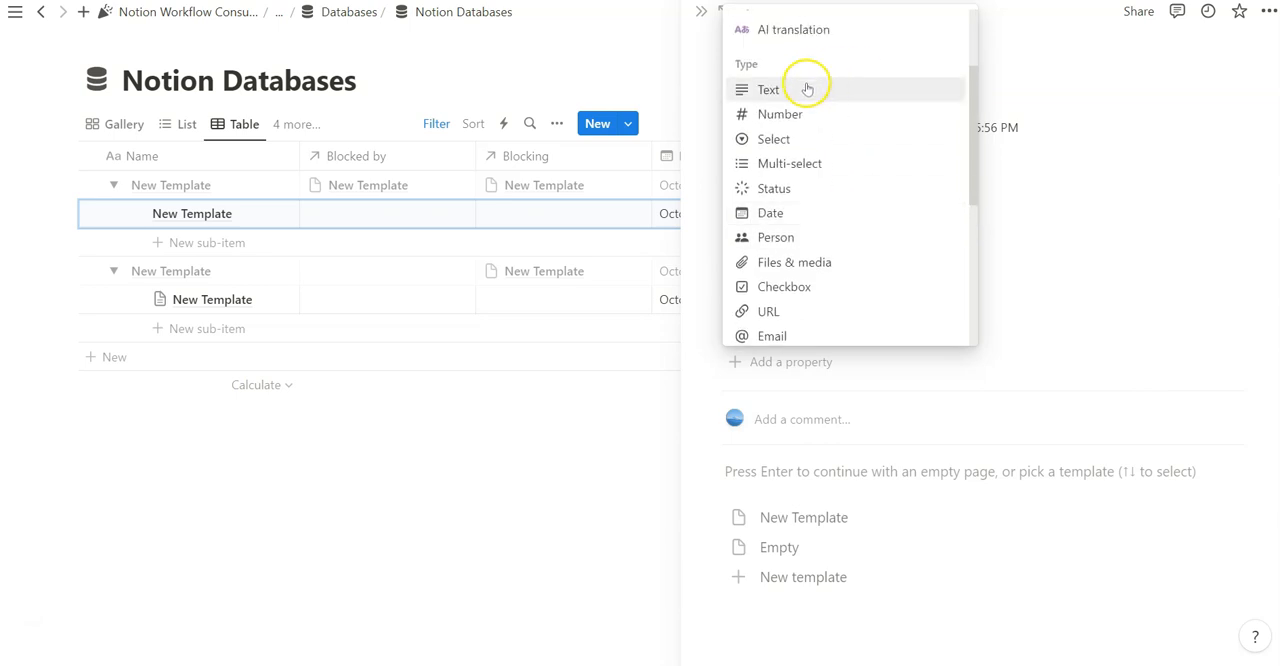
scroll(810, 75, "down", 1)
scroll(812, 70, "down", 5)
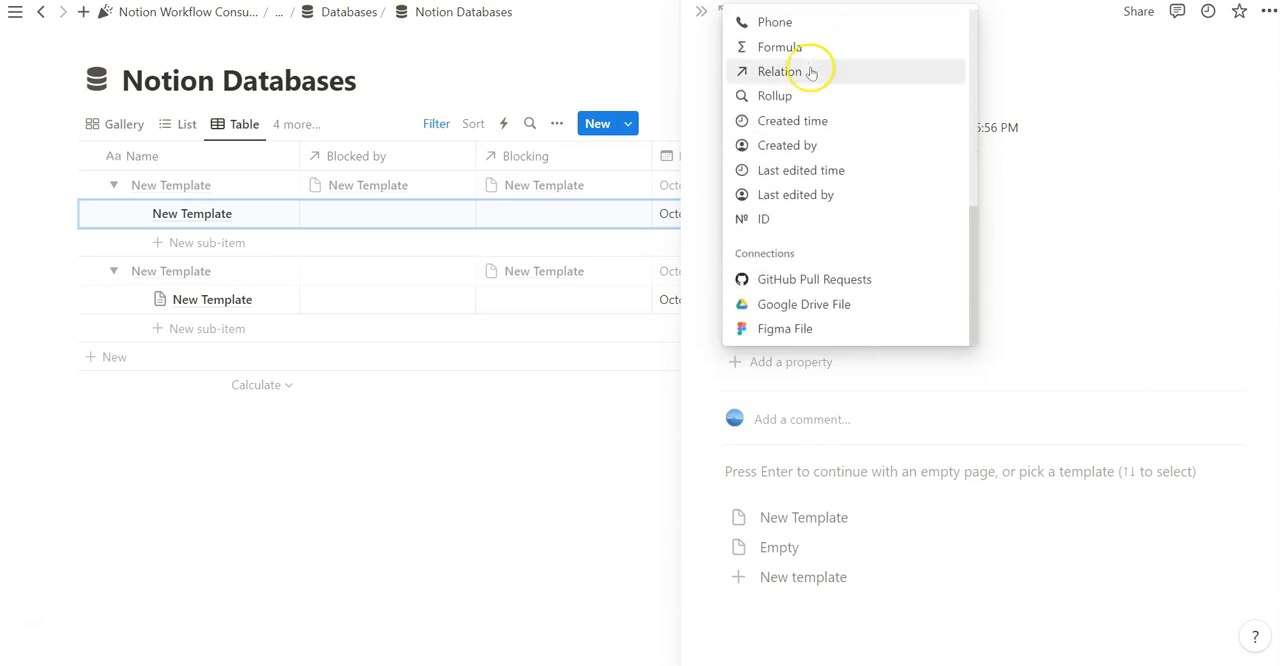
mouse_move(780, 272)
scroll(768, 258, "up", 1)
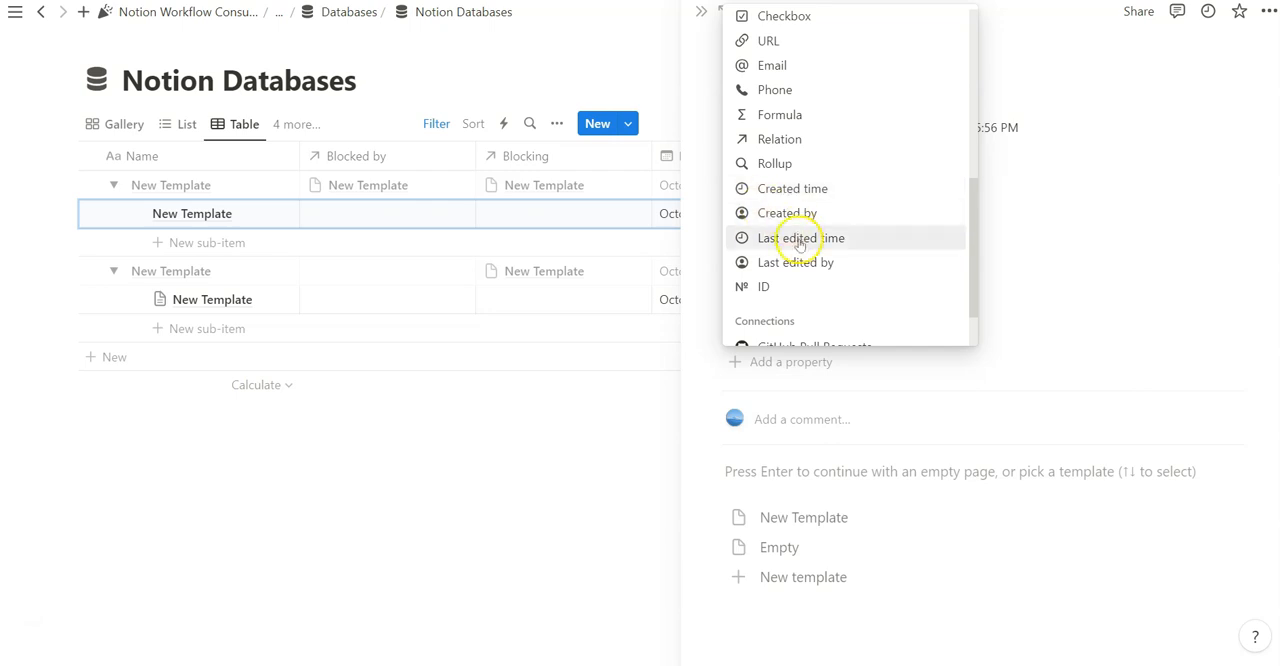
left_click(792, 238)
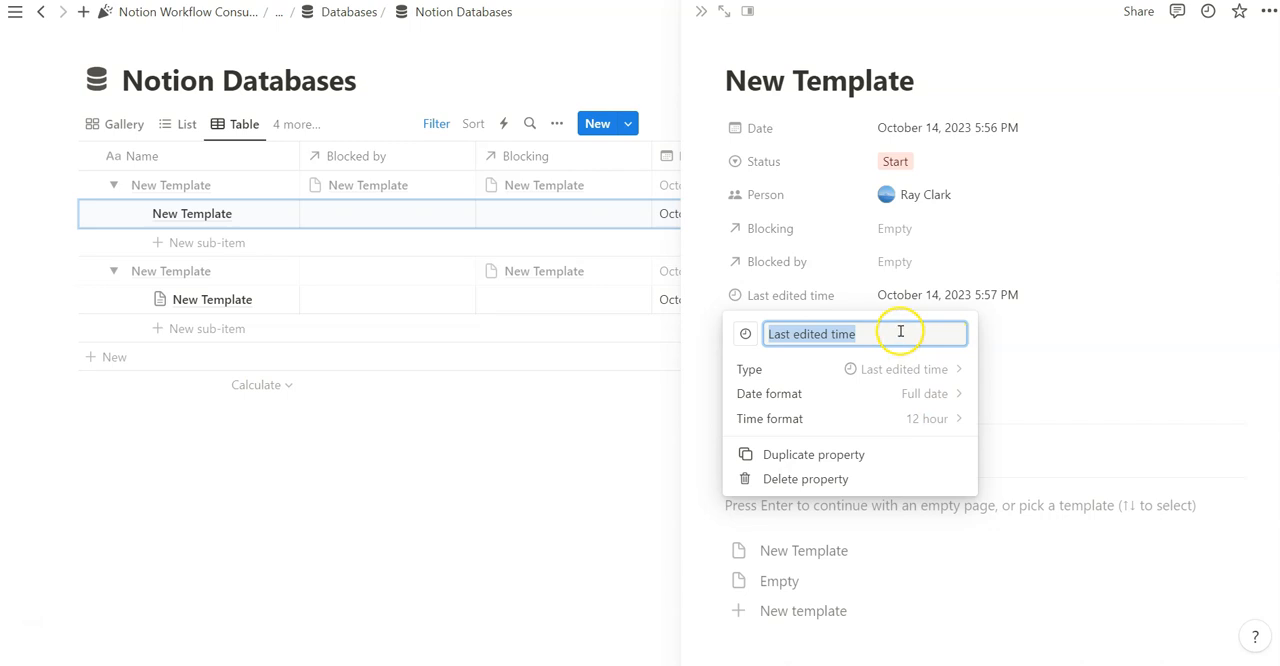
left_click(772, 33)
left_click(700, 14)
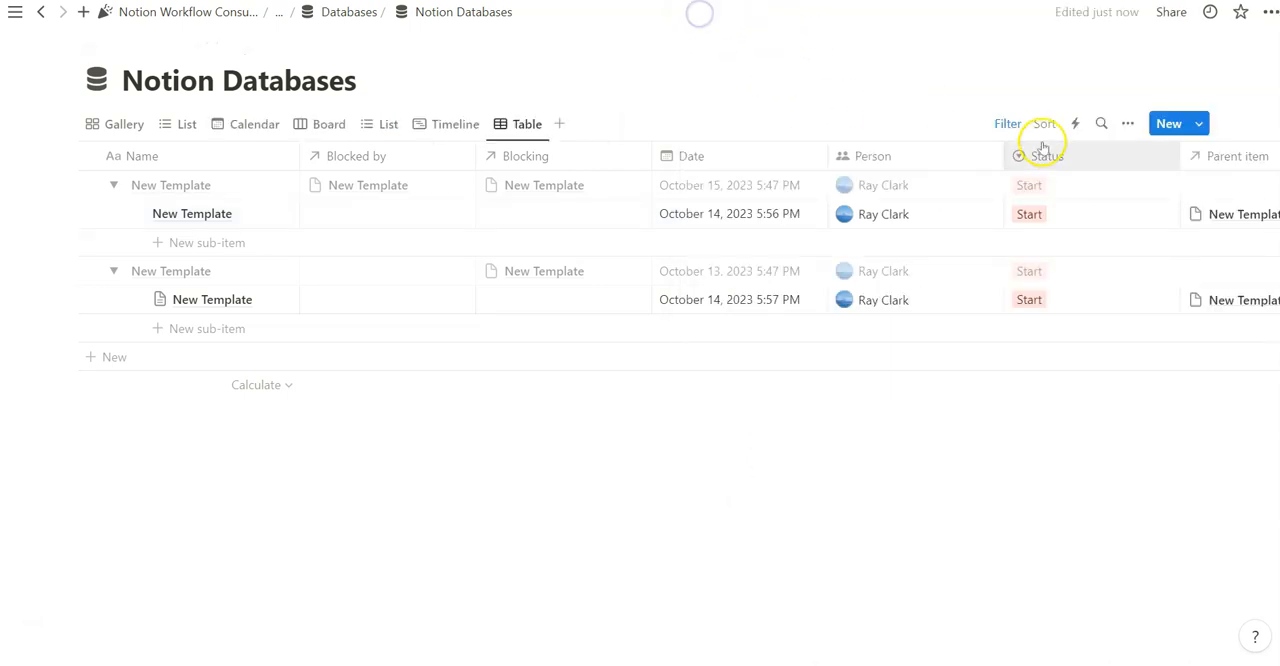
Sort the Table view by Last edited time in descending order and hide the sort and filter bar
left_click(1046, 132)
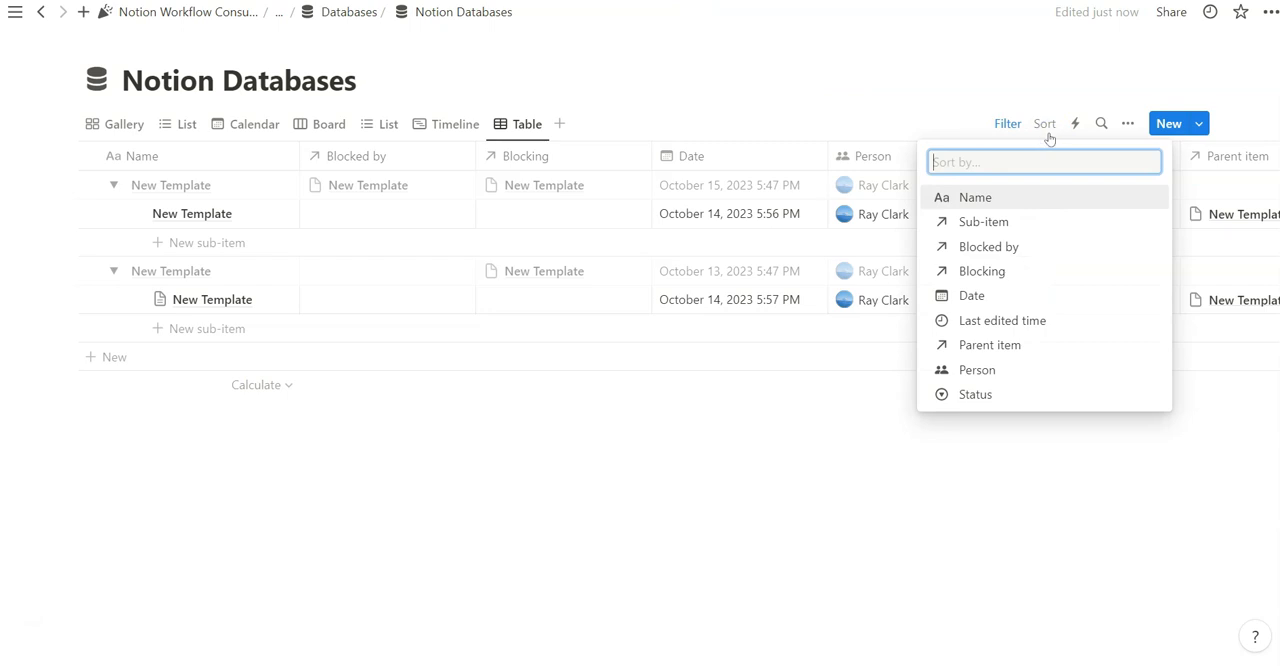
left_click(986, 319)
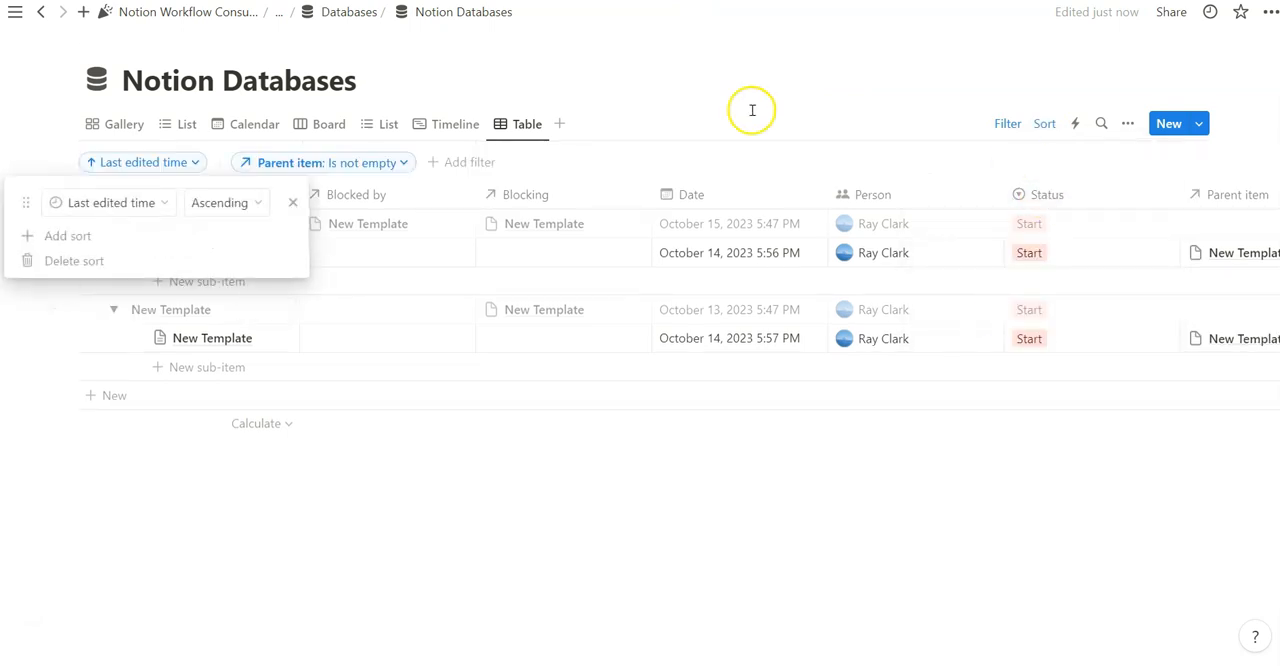
left_click(220, 202)
left_click(241, 260)
left_click(734, 77)
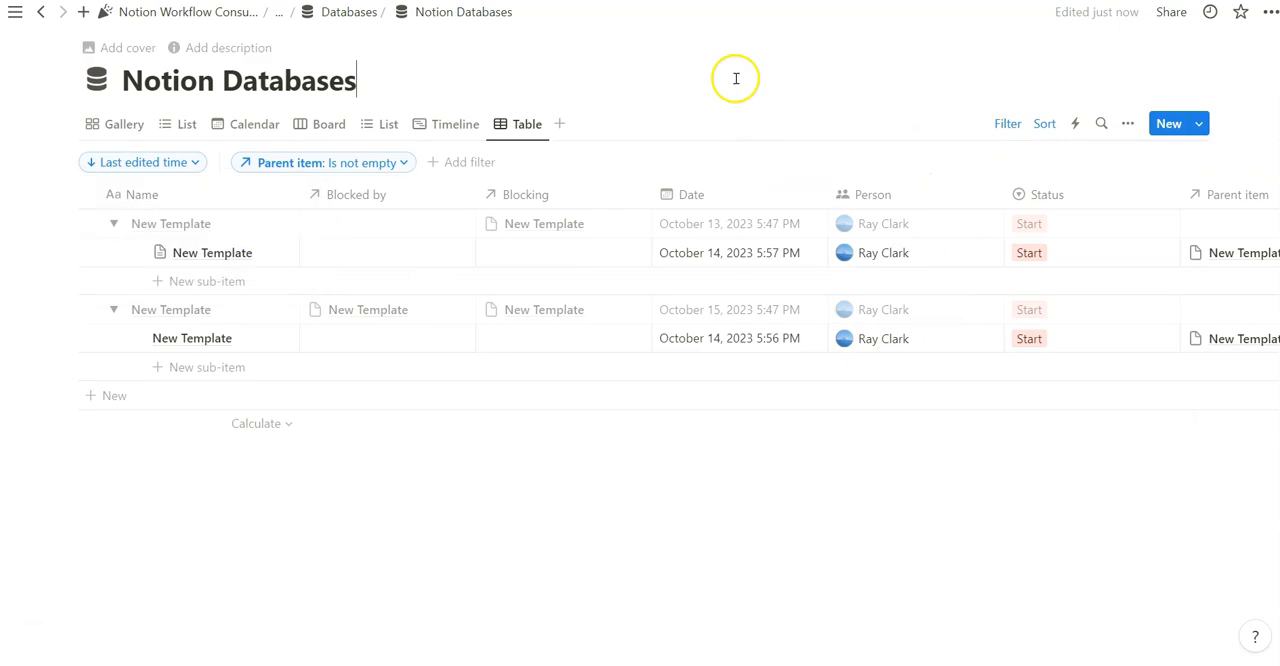
left_click(1012, 123)
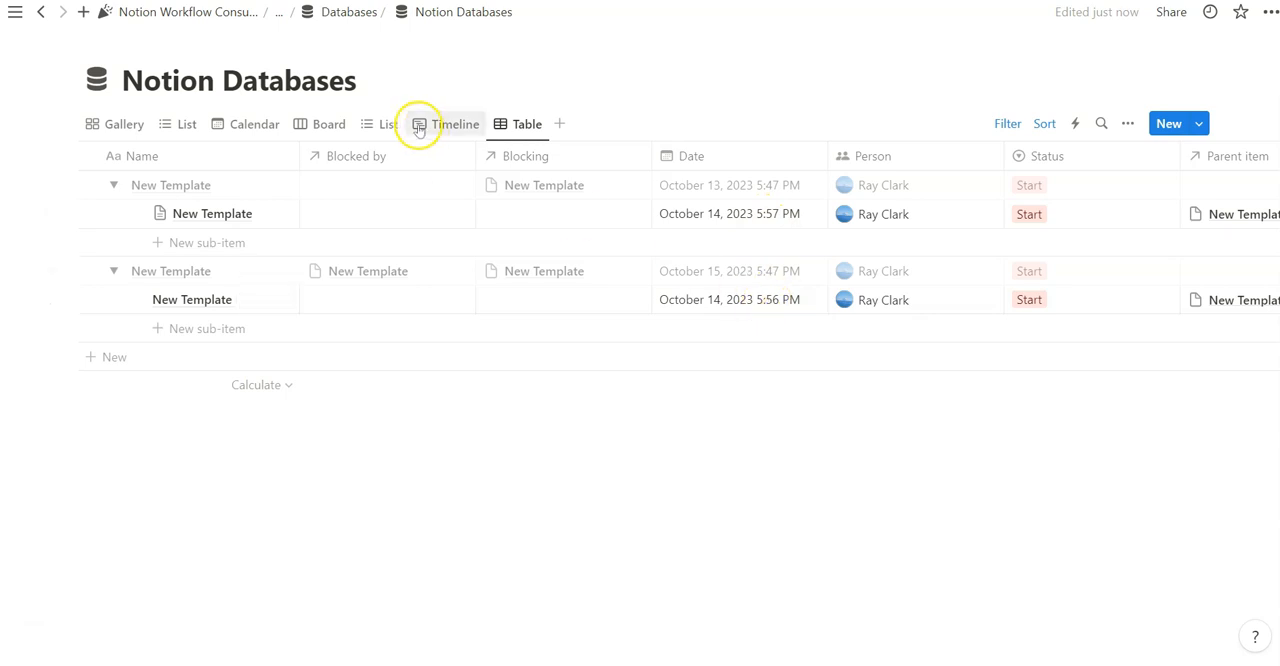
Expand the Start group in the List view and sort the view by Last edited time, descending
left_click(178, 124)
left_click(88, 205)
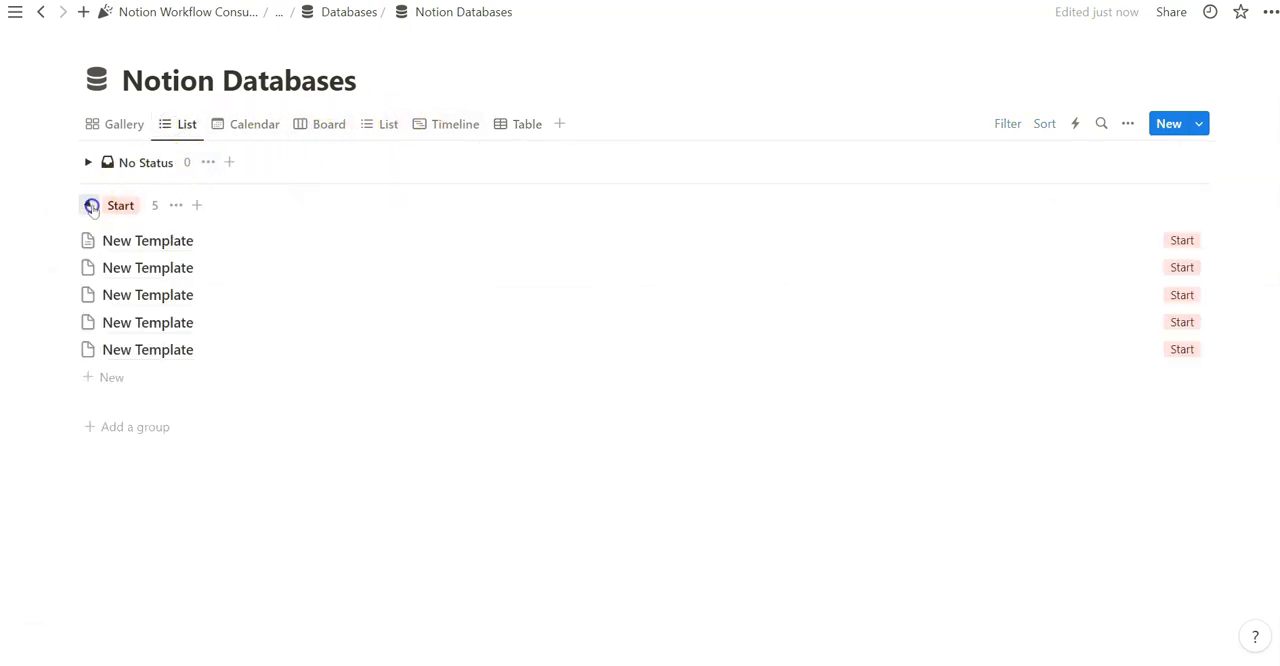
left_click(1044, 123)
left_click(1060, 302)
left_click(214, 200)
left_click(234, 260)
Show the Last edited time property in the List view and check the view's sort settings
left_click(1129, 124)
left_click(1163, 395)
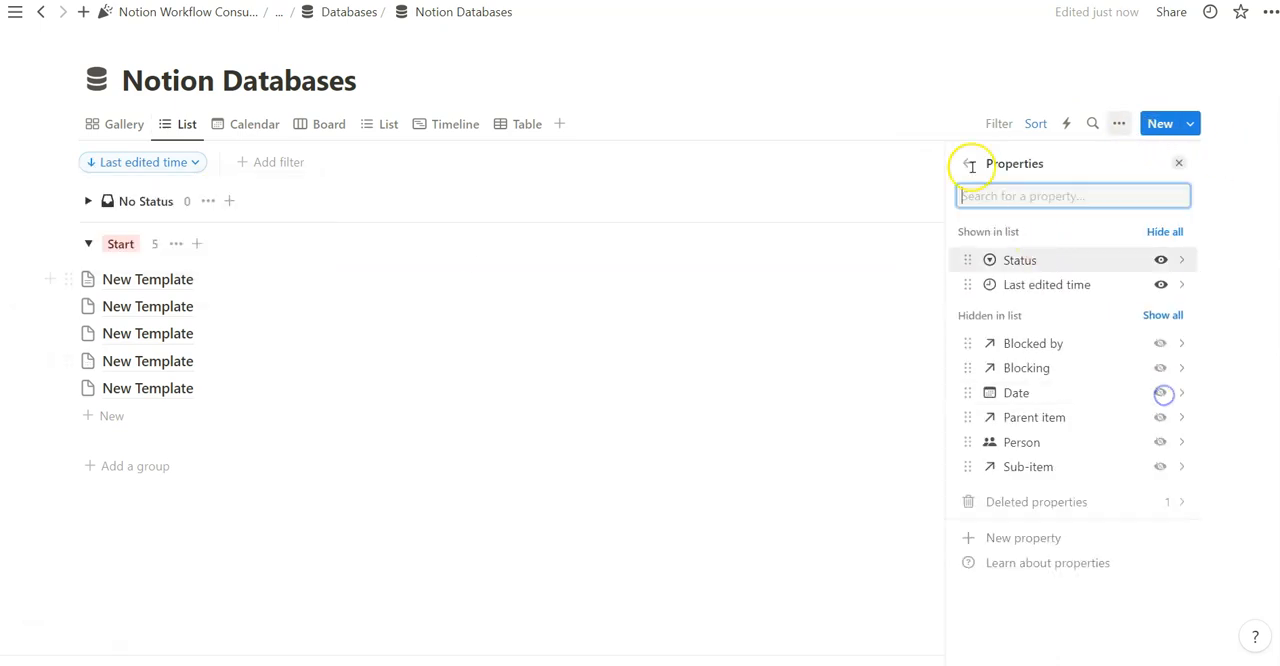
left_click(926, 115)
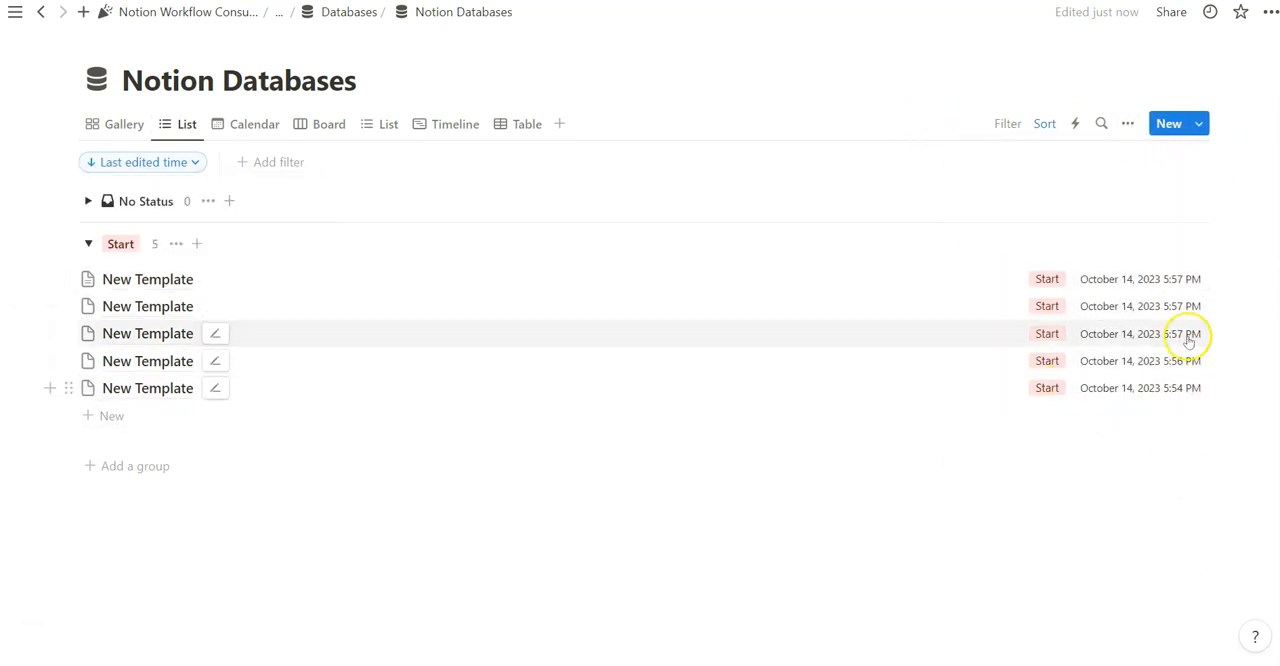
left_click(192, 162)
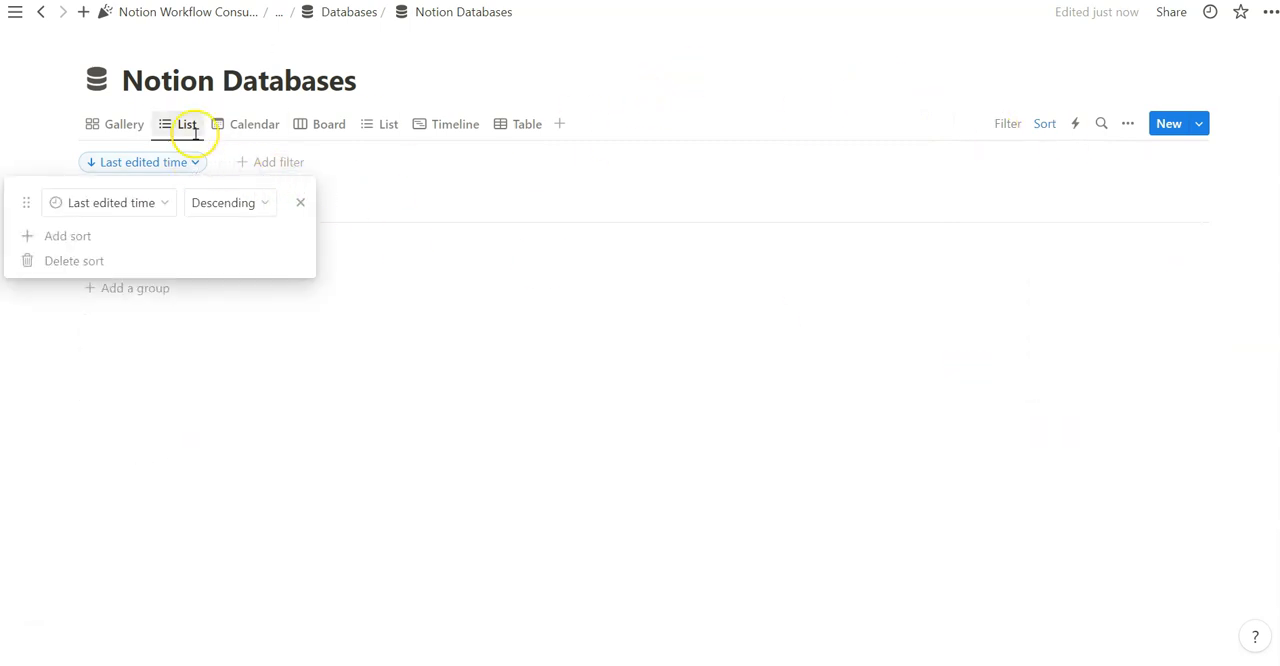
left_click(57, 145)
Create a new Table view and try the Calendar, List and Gallery layouts before returning it to Table
left_click(559, 123)
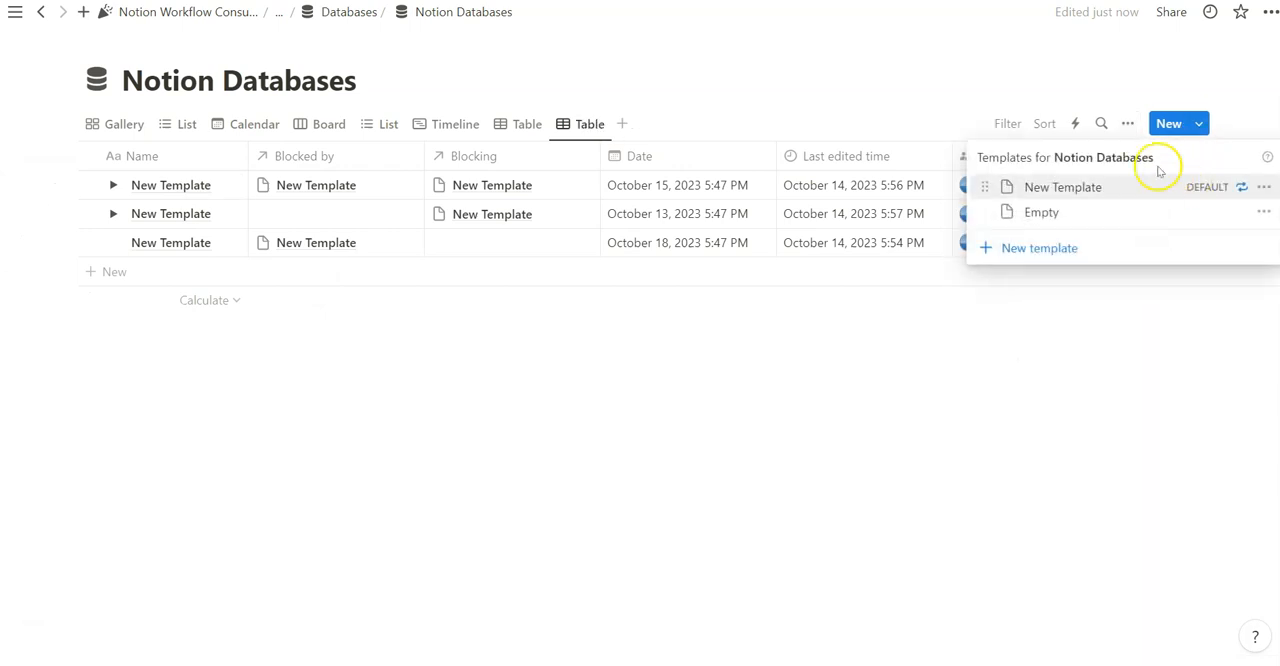
left_click(1119, 123)
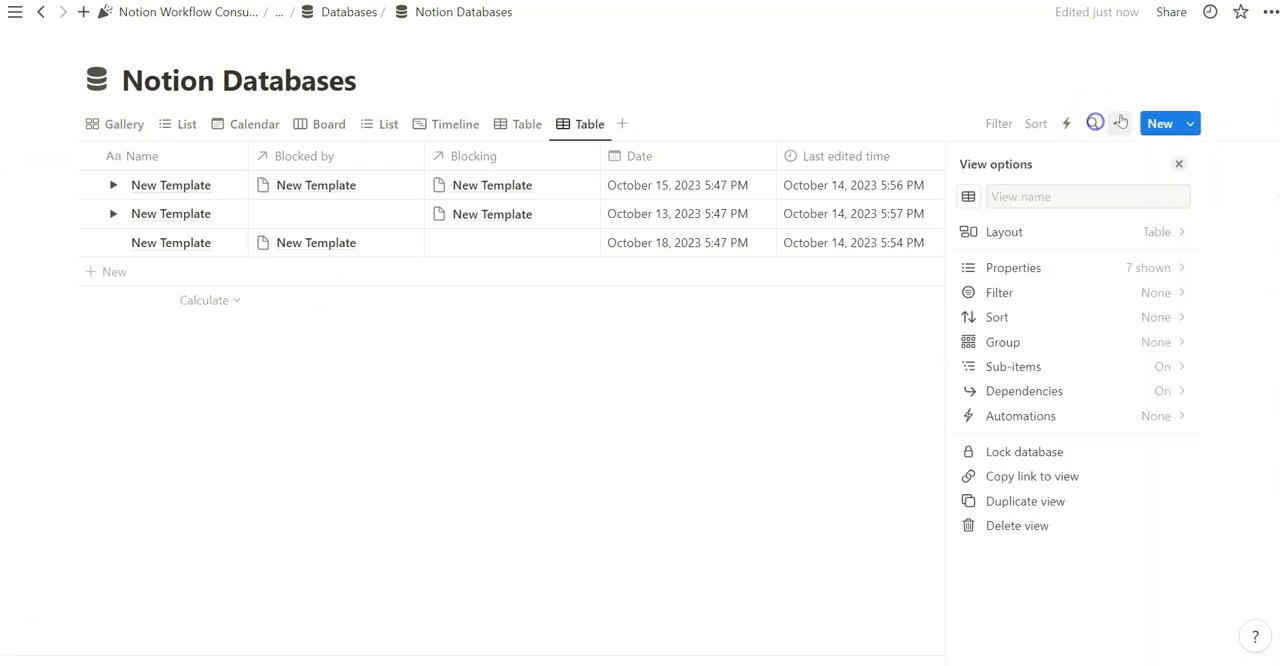
left_click(1126, 231)
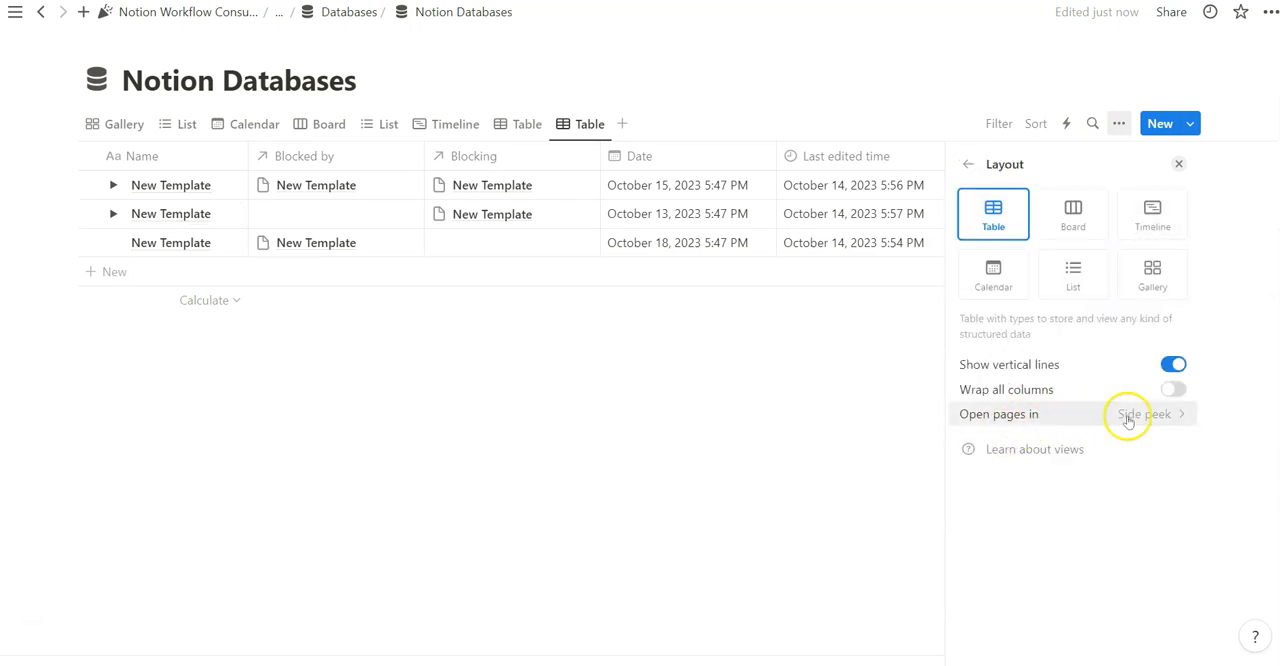
left_click(993, 272)
left_click(1073, 276)
left_click(1153, 285)
left_click(995, 228)
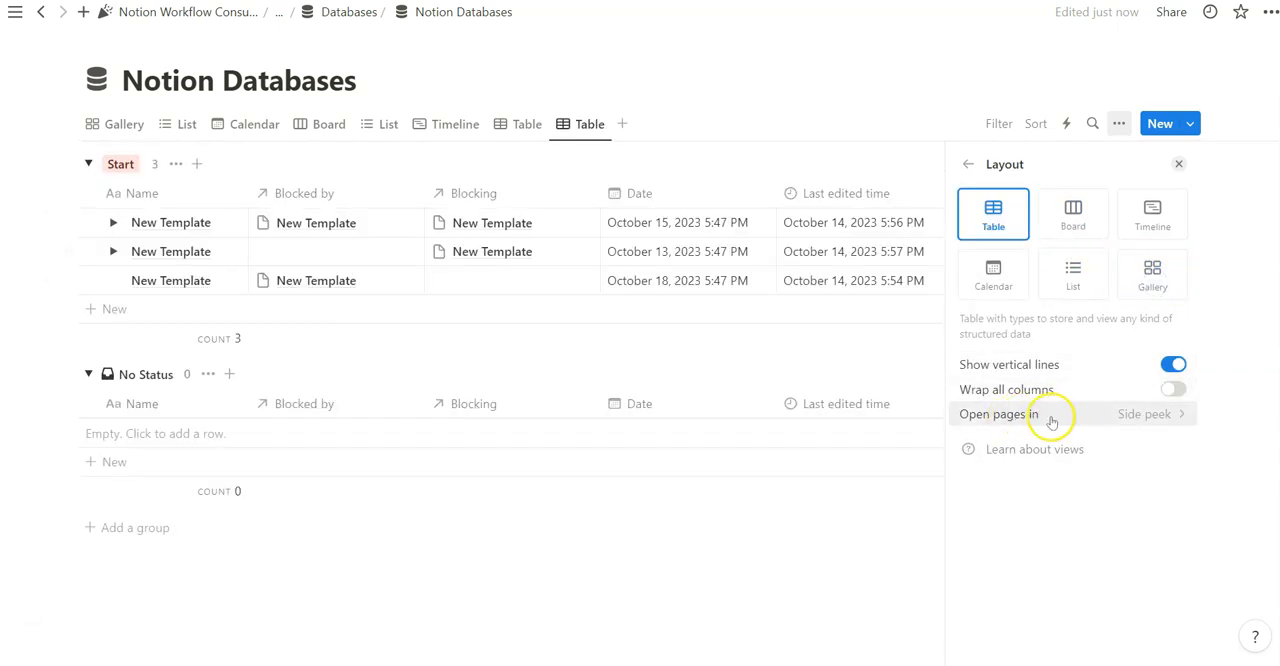
Try opening pages of the new view in Center peek and Full page, viewing an entry in each mode
left_click(1146, 416)
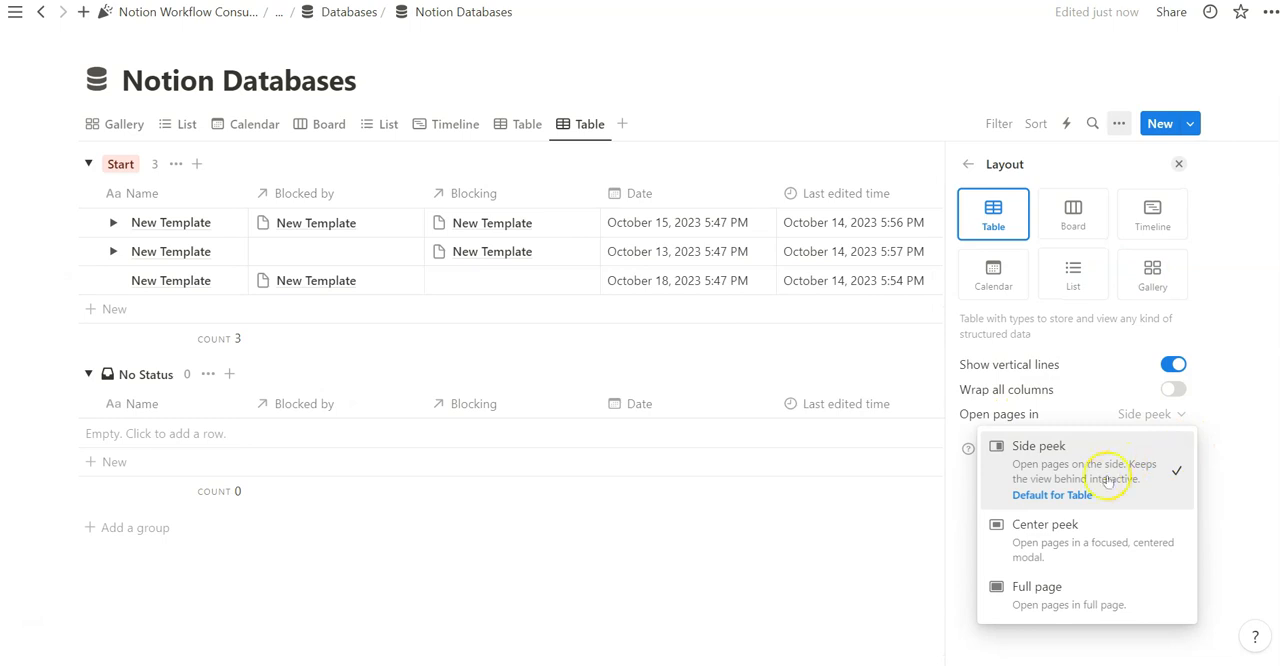
left_click(1091, 550)
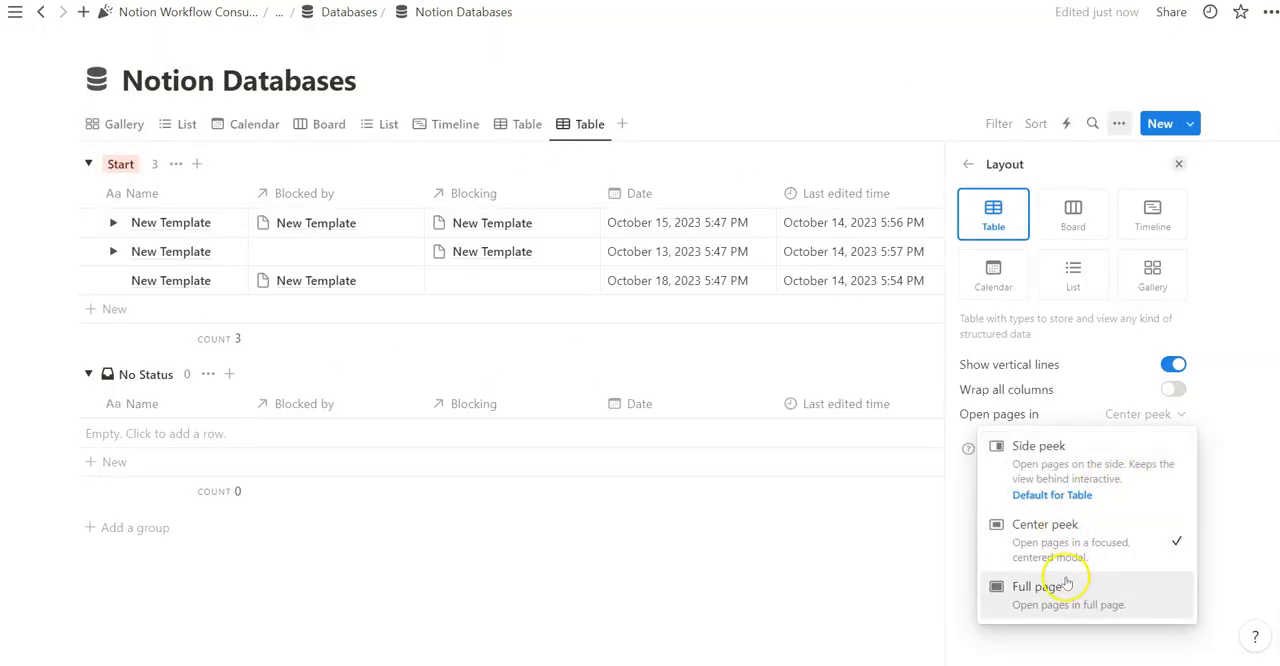
left_click(1066, 583)
left_click(831, 100)
left_click(220, 224)
scroll(626, 423, "down", 2)
scroll(640, 366, "up", 2)
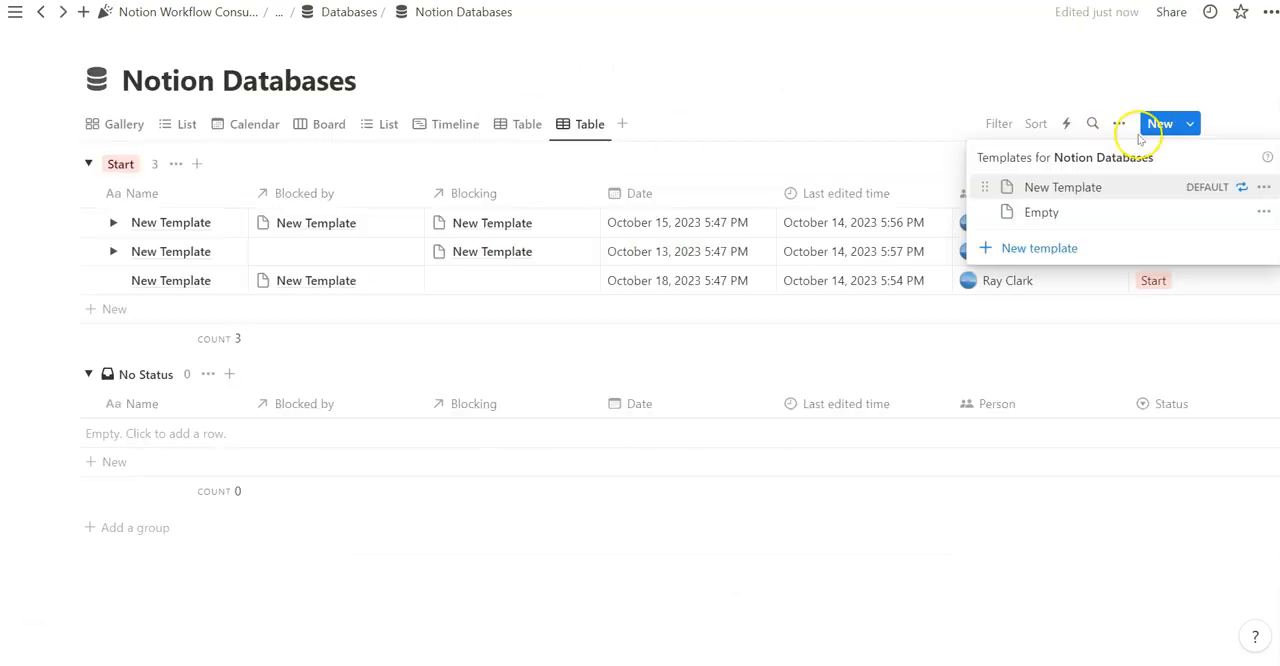
Set the new Table view to open pages in Side peek
left_click(1119, 123)
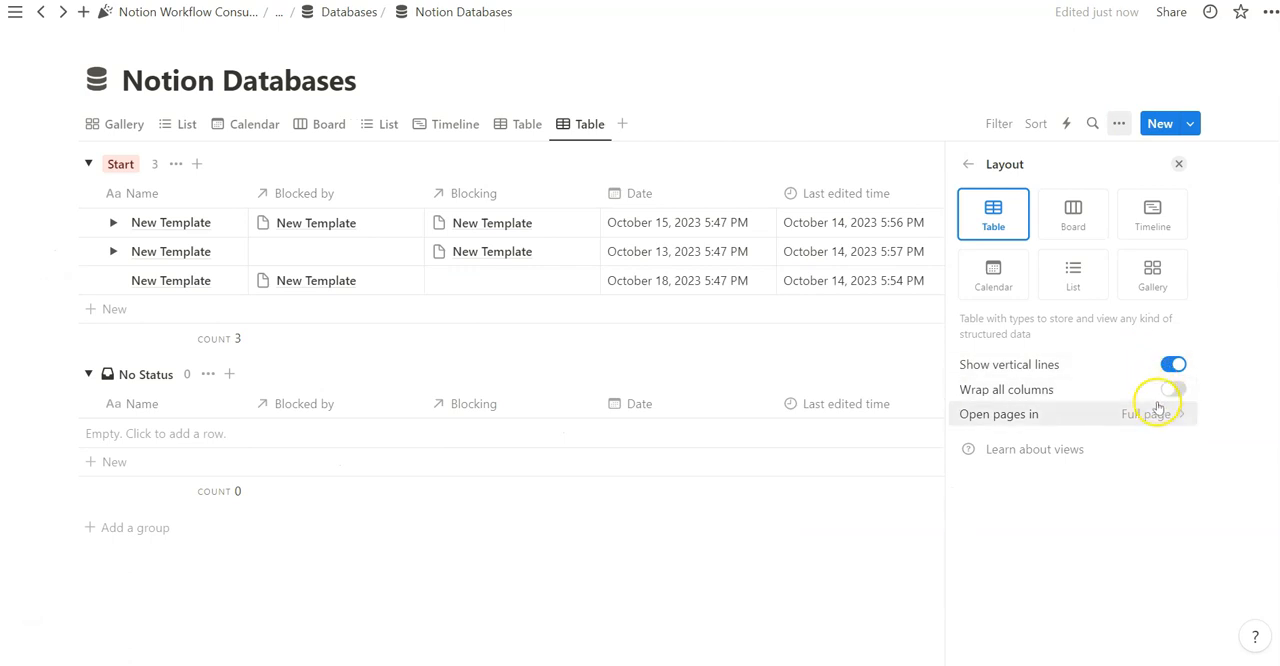
left_click(1150, 414)
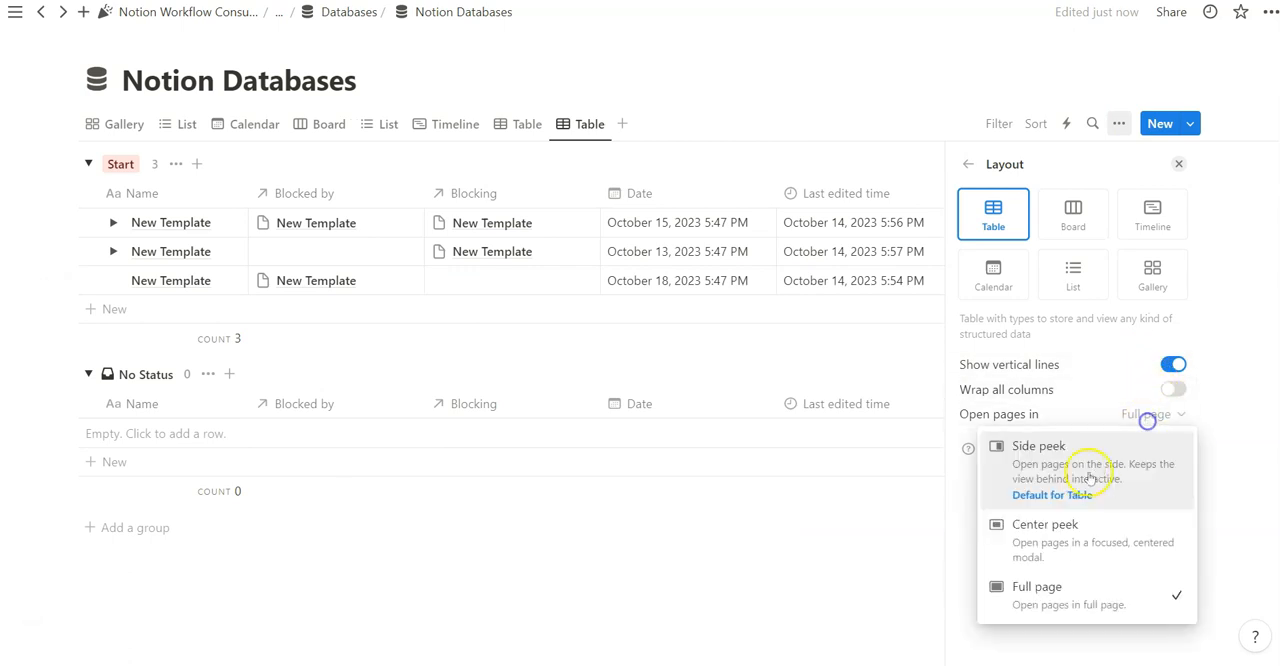
left_click(1082, 461)
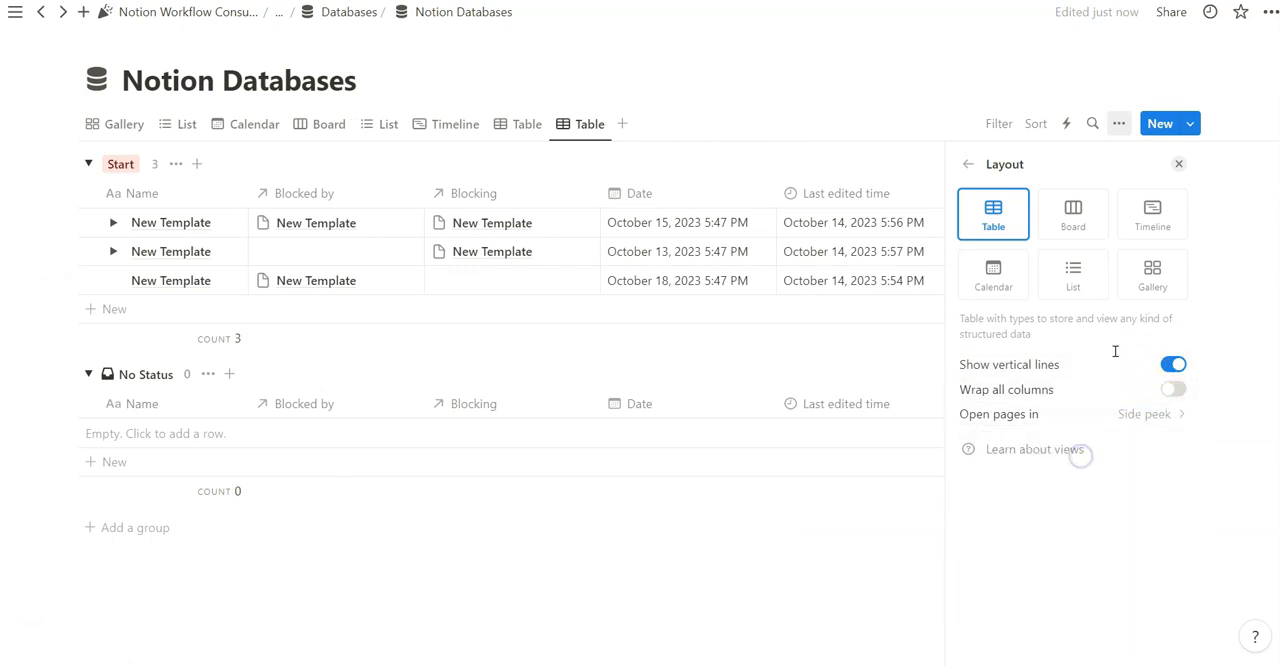
left_click(1157, 414)
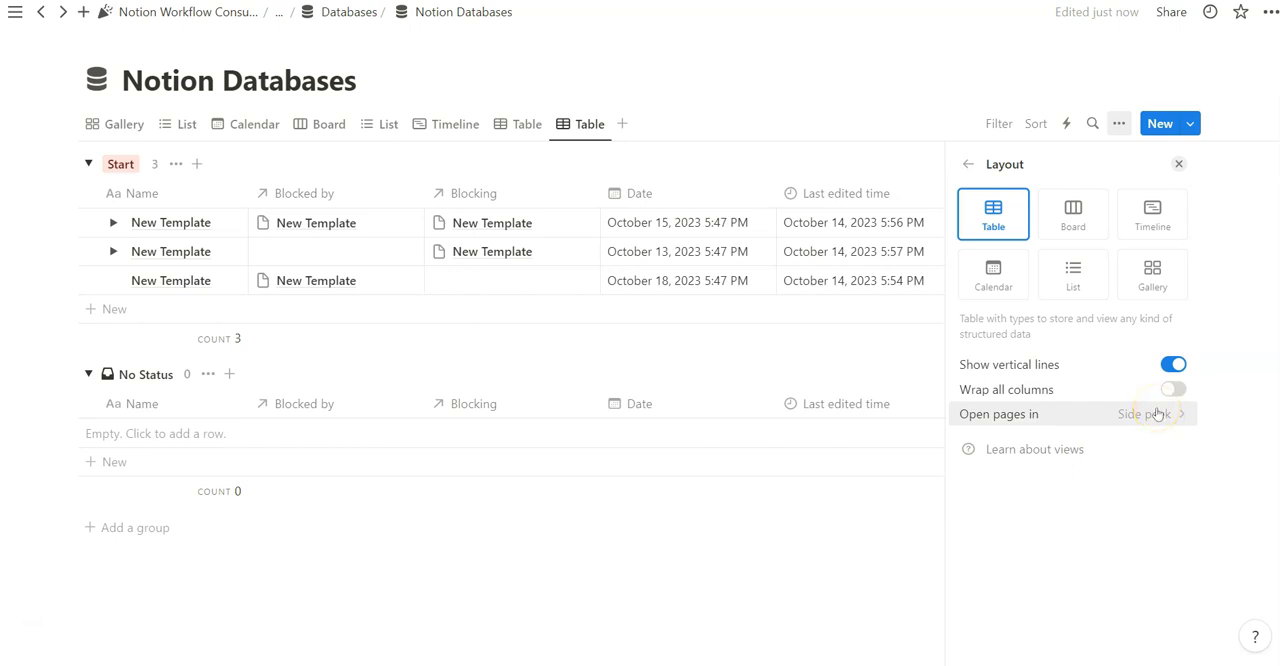
left_click(606, 116)
Open the October 15 entry in side peek and add Text, Status, URL, Formula and two Number properties
left_click(220, 219)
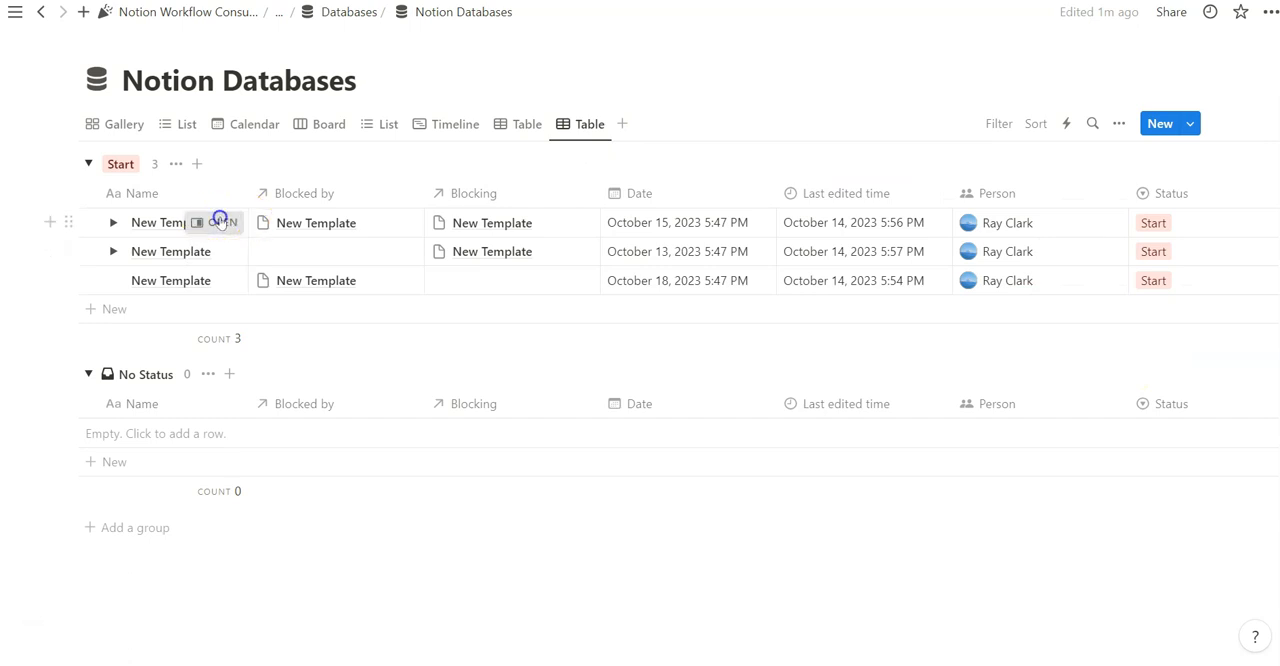
left_click(805, 394)
scroll(824, 319, "down", 1)
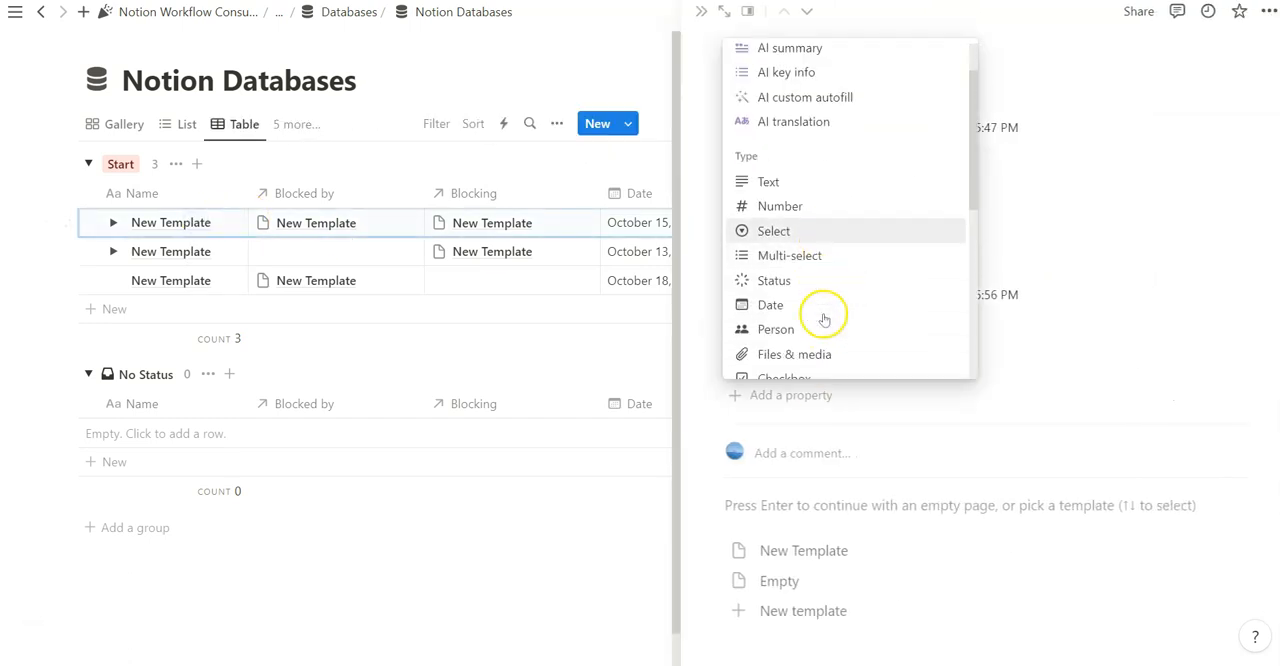
left_click(1126, 304)
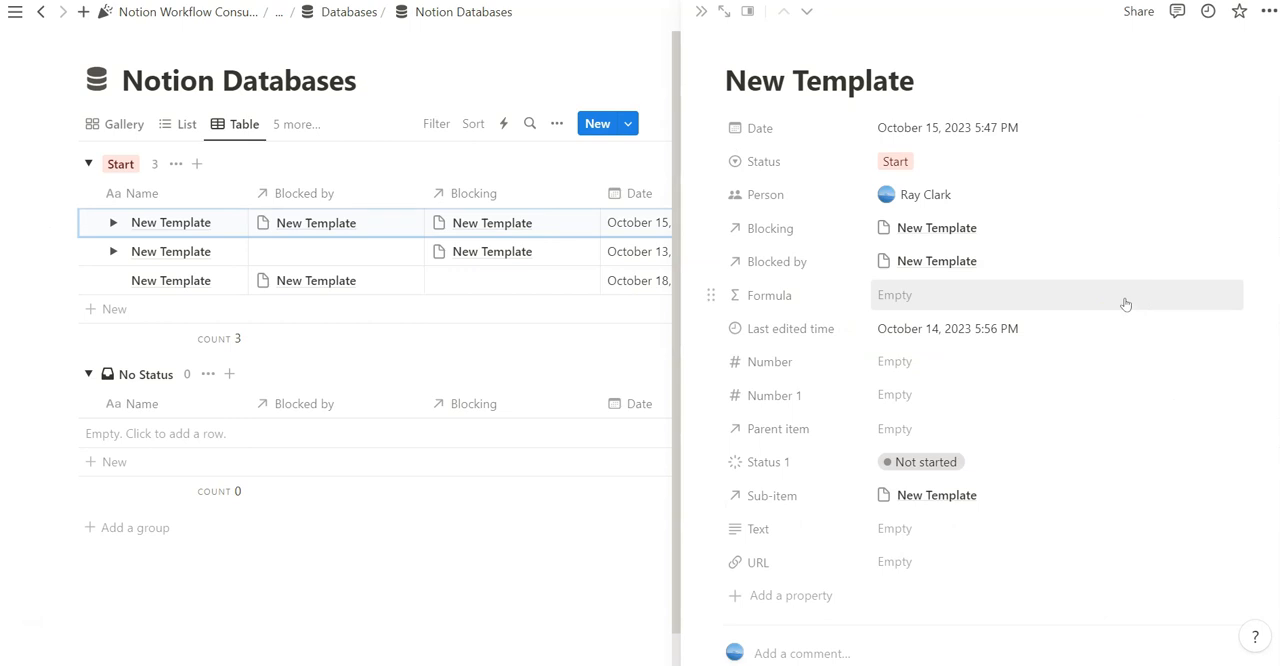
left_click(1085, 123)
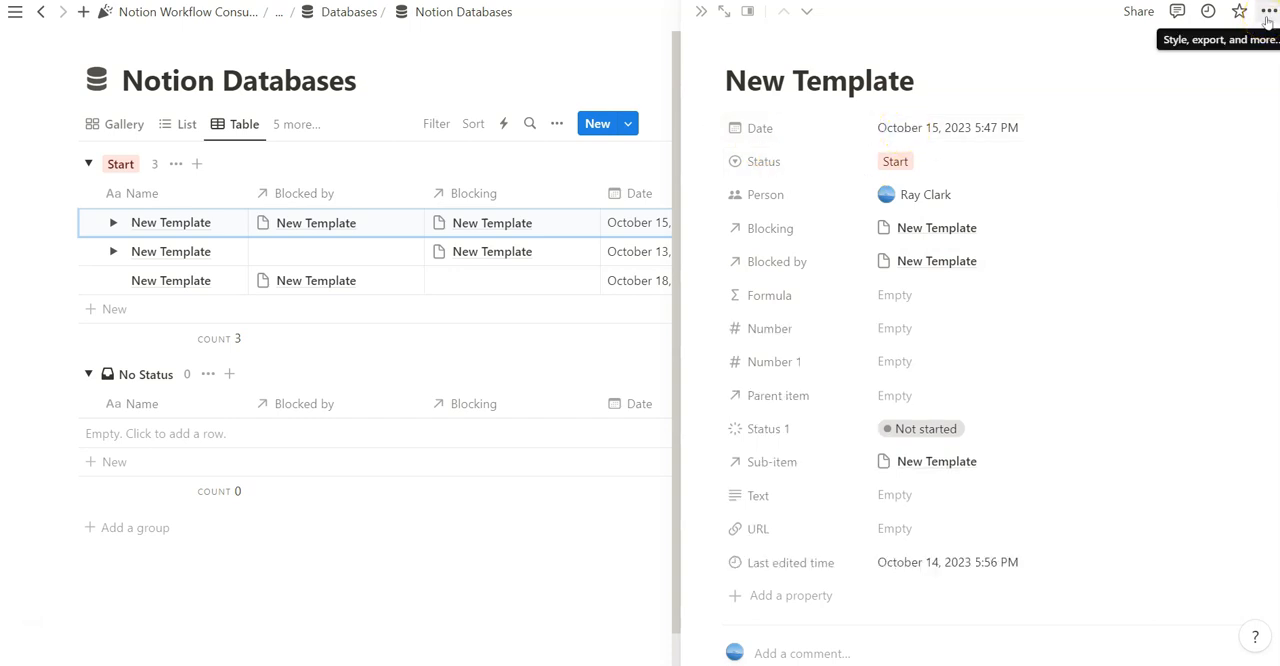
Open page customization for the October 15 entry and review the backlinks, page comments and Date property visibility options
left_click(1268, 11)
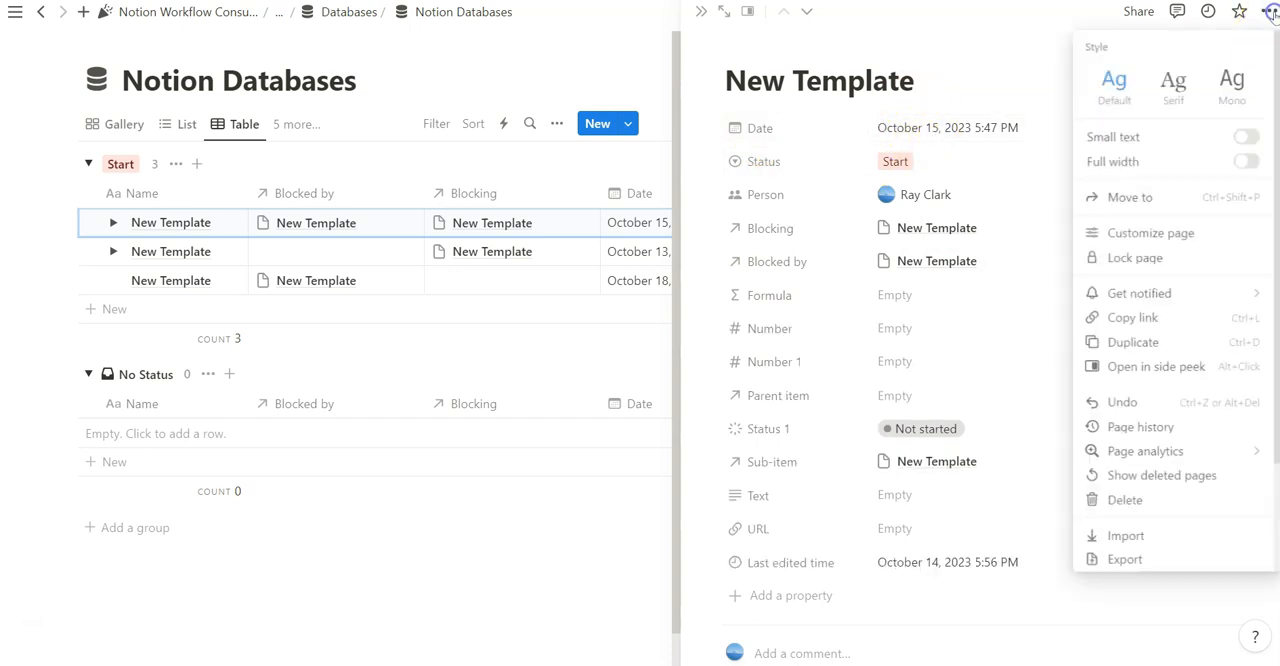
left_click(1183, 236)
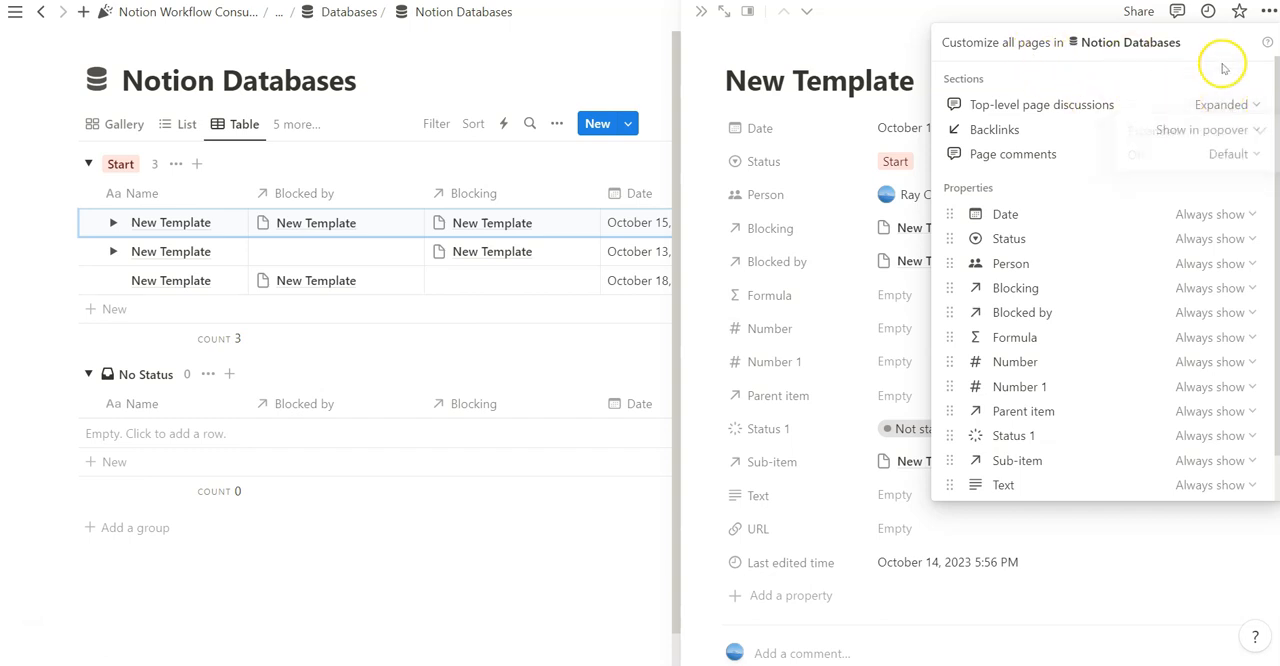
left_click(1218, 127)
left_click(1220, 153)
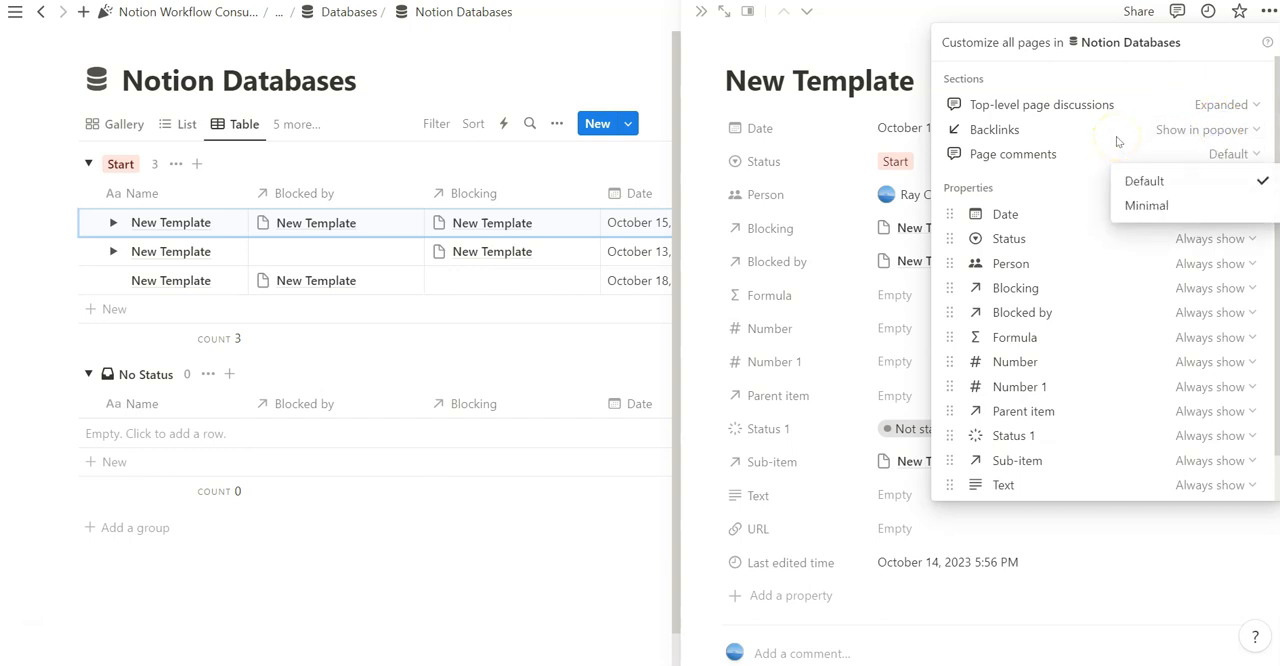
left_click(1118, 141)
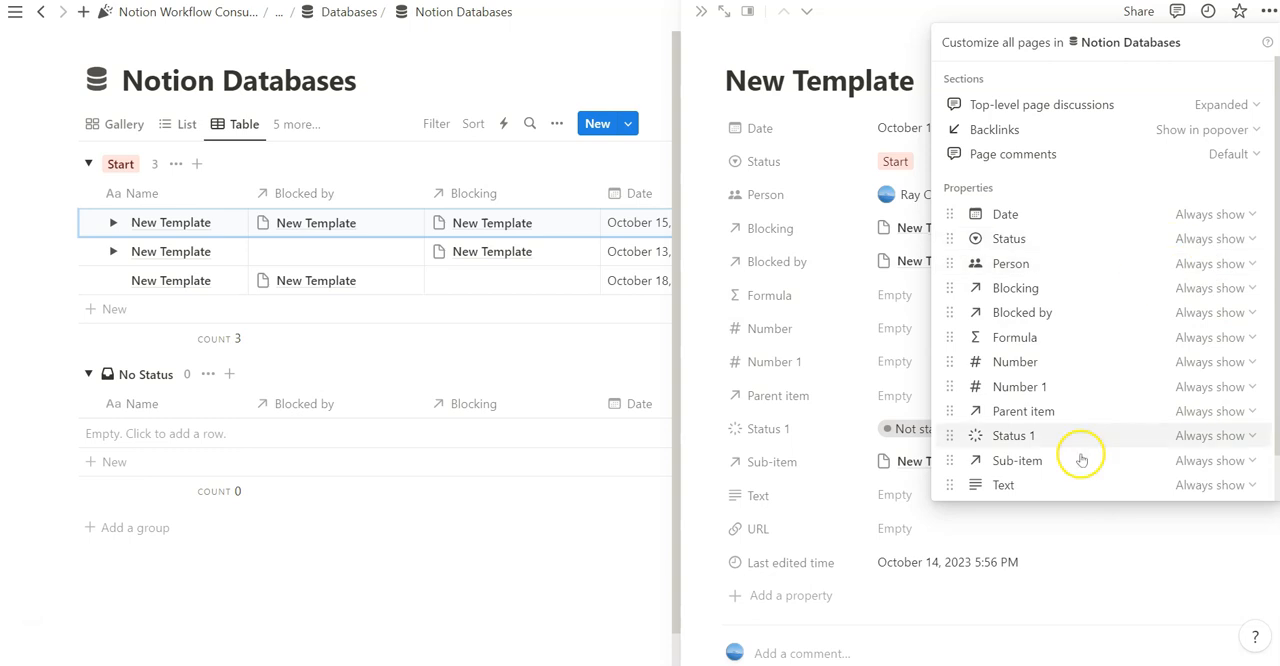
left_click(1214, 218)
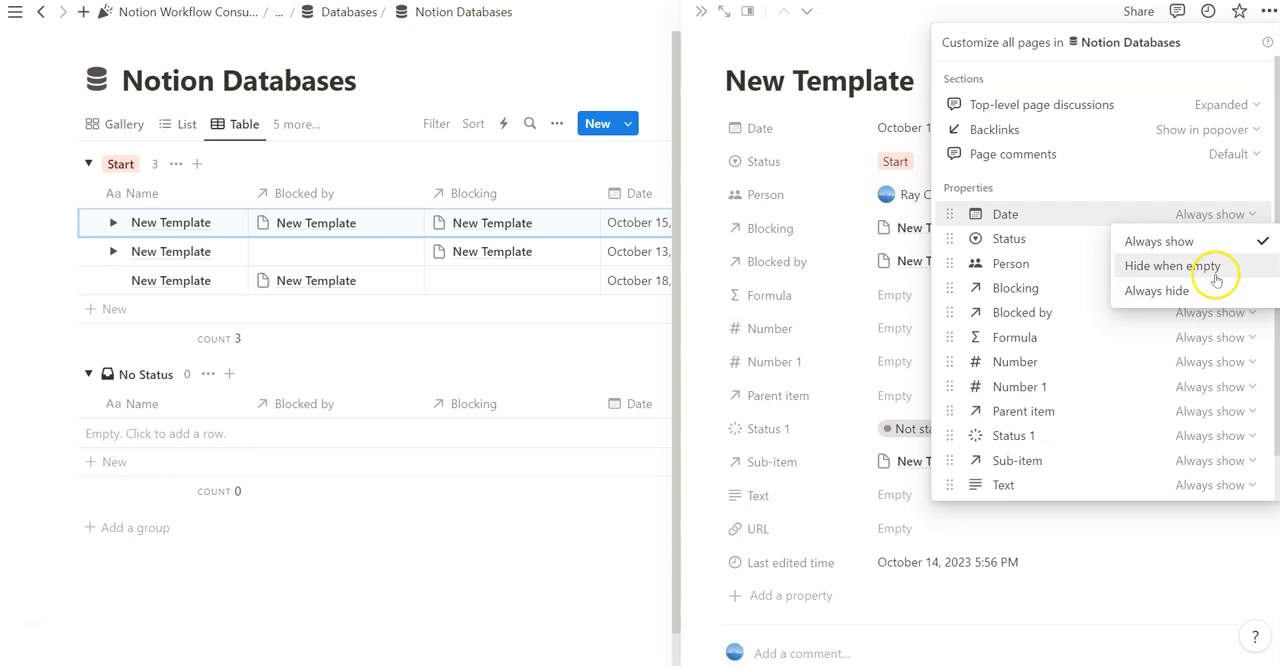
left_click(1133, 191)
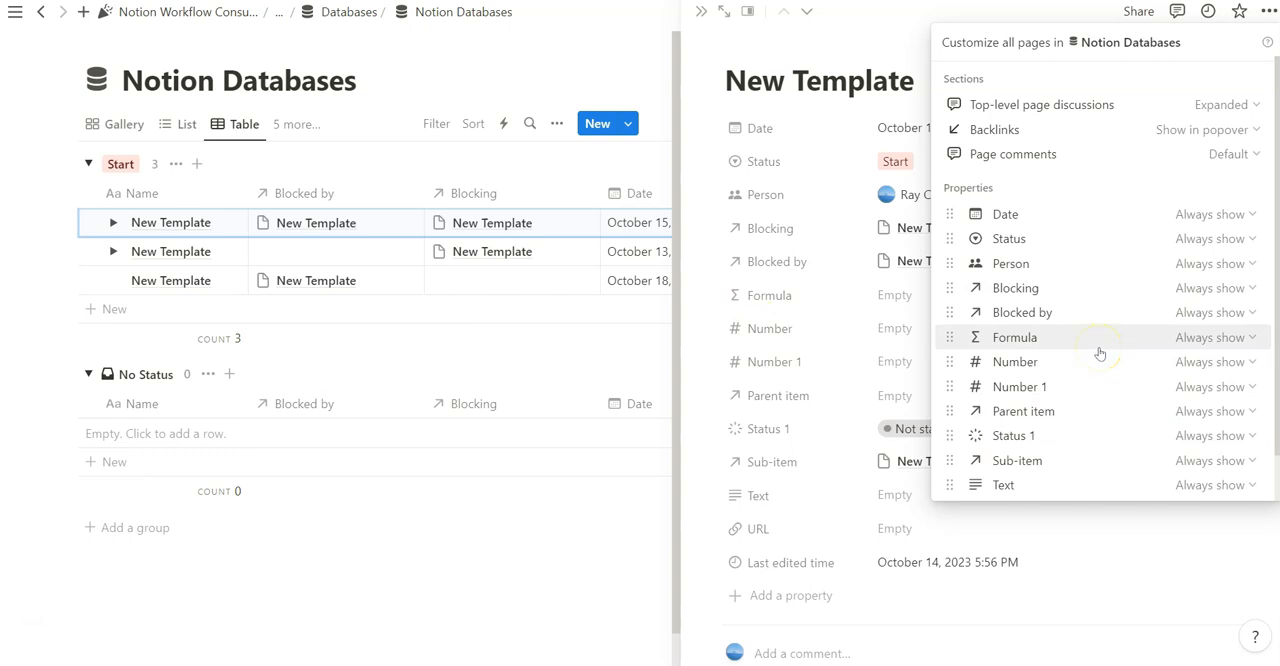
Set the Text, Status 1, Number, Number 1 and Formula properties to Hide when empty, and close the entry
left_click(1212, 485)
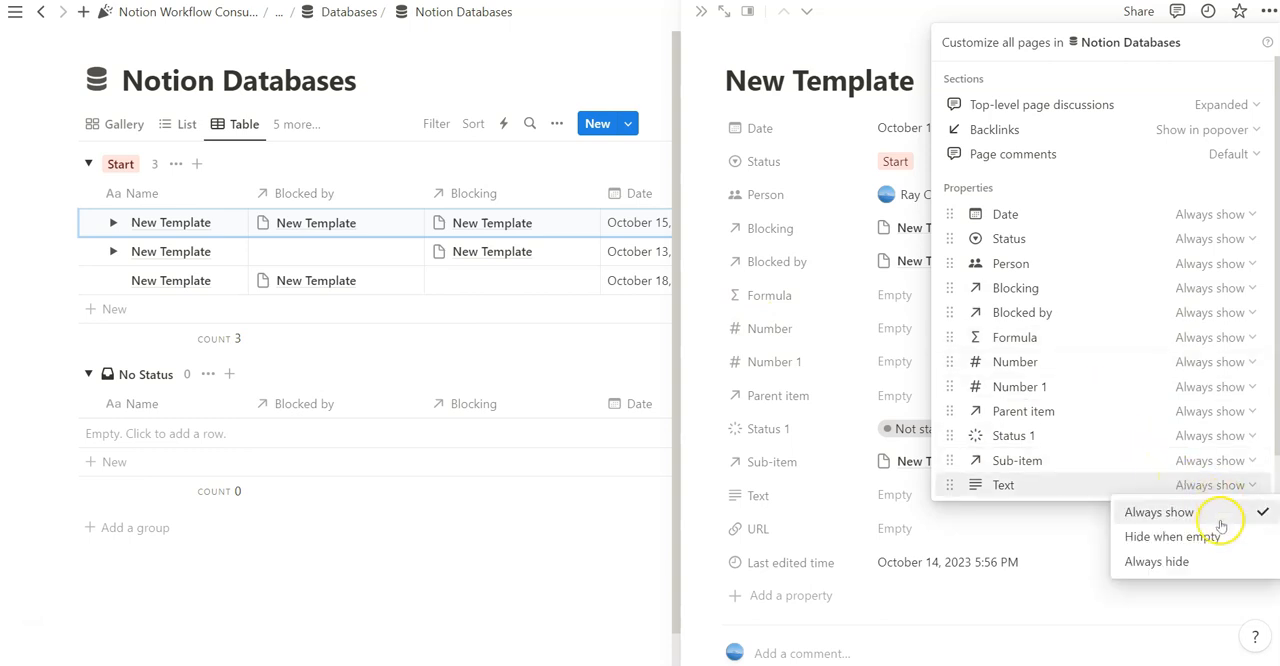
left_click(1172, 537)
left_click(1210, 361)
left_click(1190, 410)
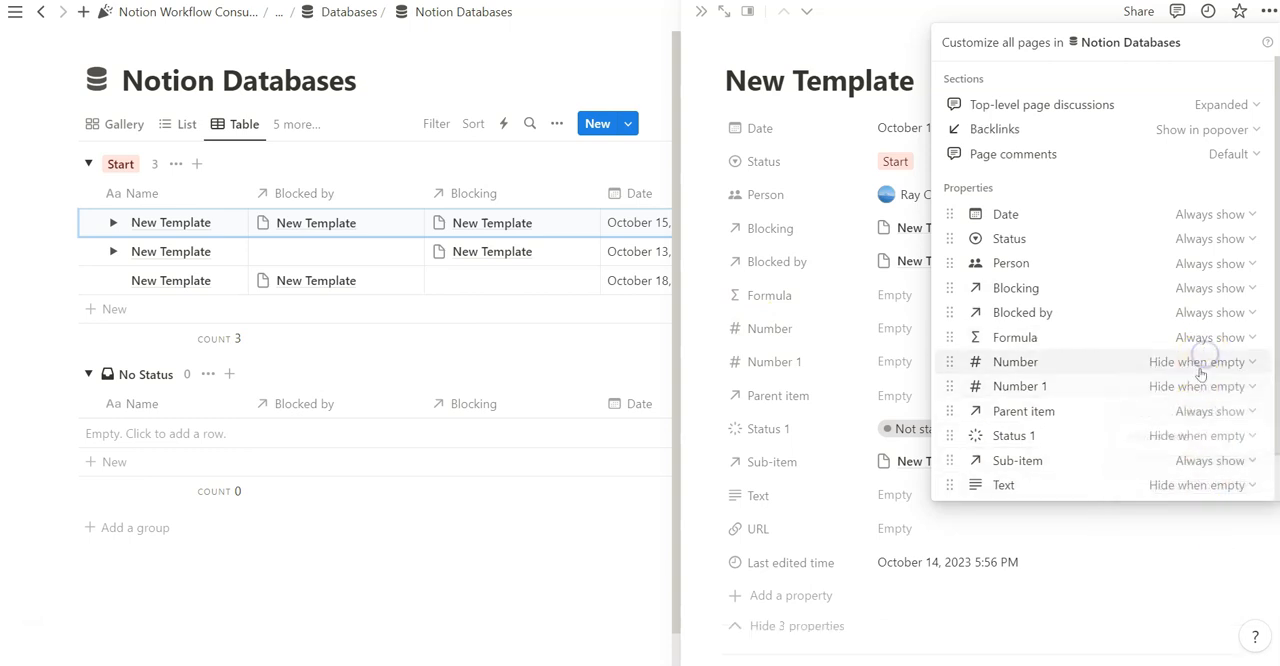
left_click(1210, 337)
left_click(1220, 262)
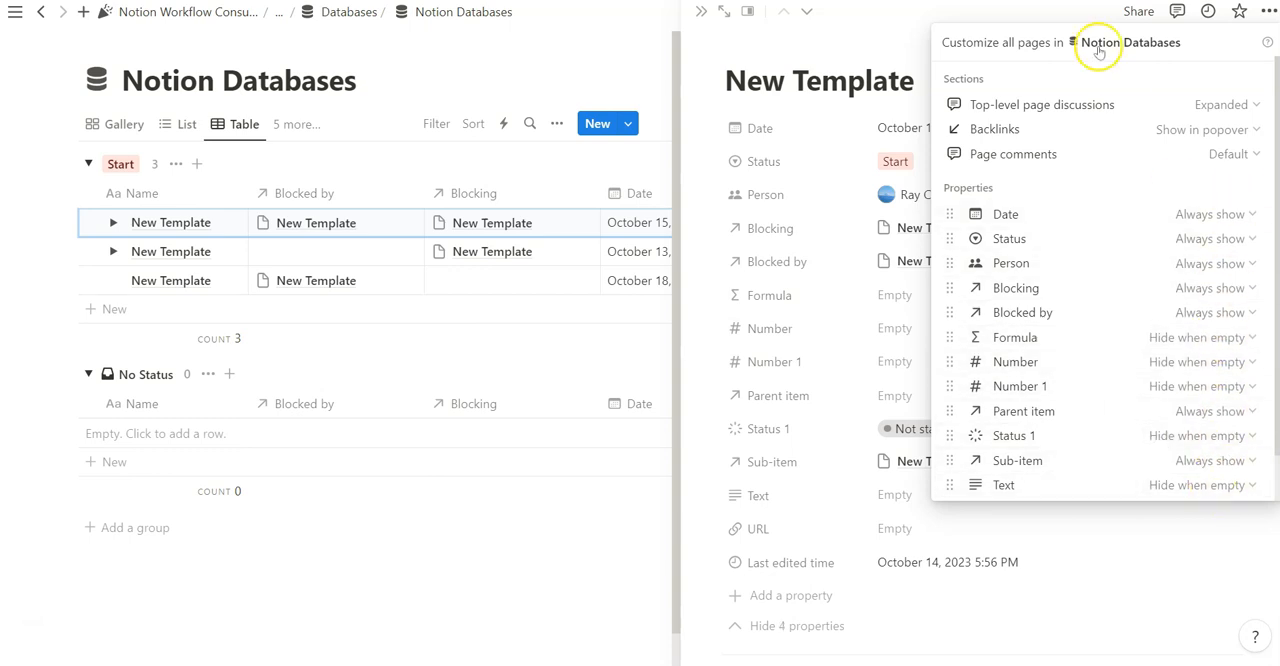
left_click(716, 18)
left_click(699, 14)
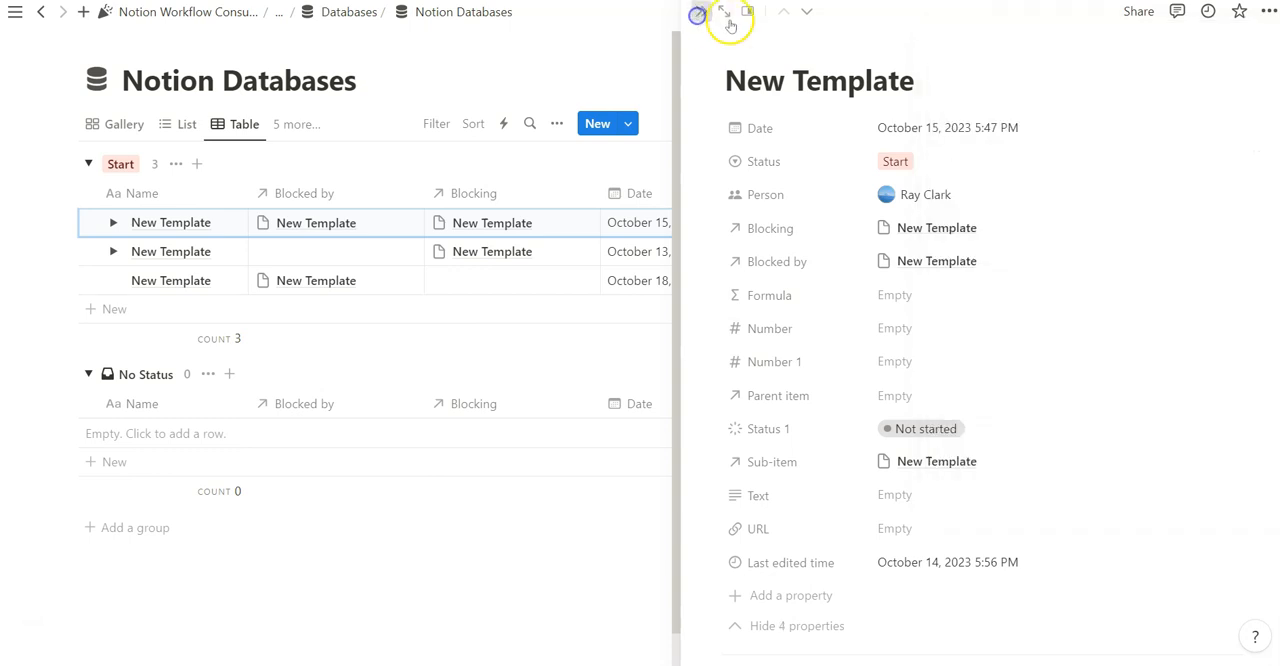
Open the October 13 entry in side peek and collapse and expand its hidden properties to compare them
left_click(221, 251)
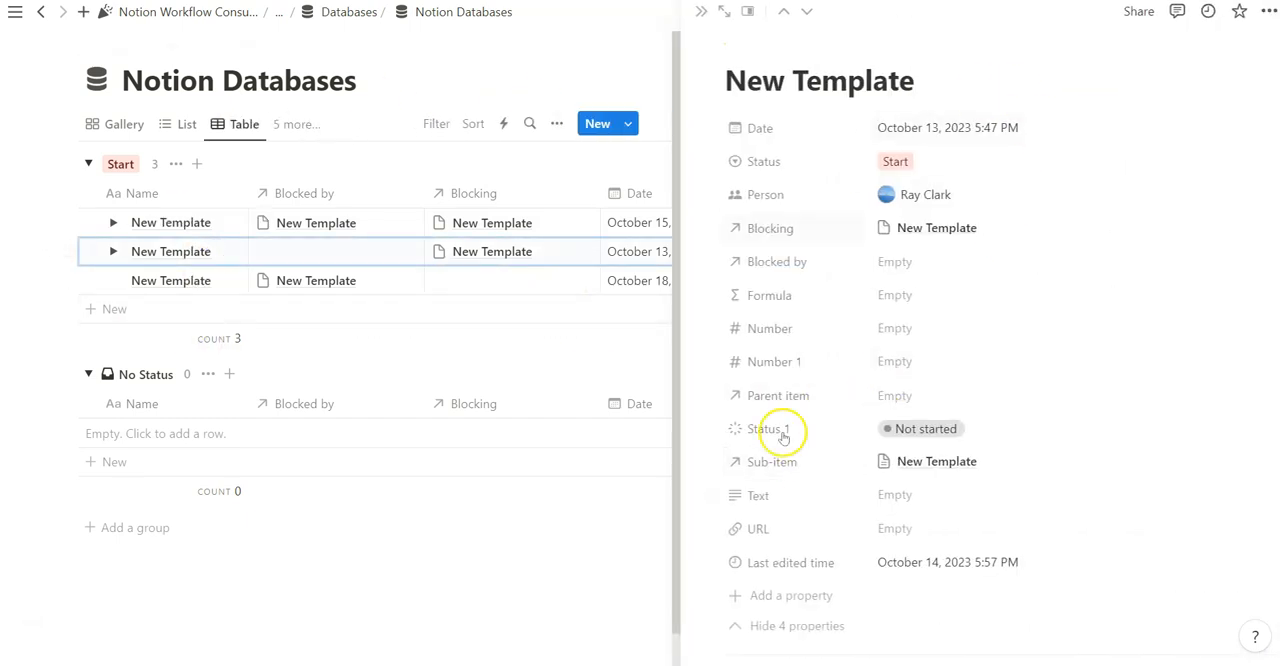
scroll(810, 470, "down", 1)
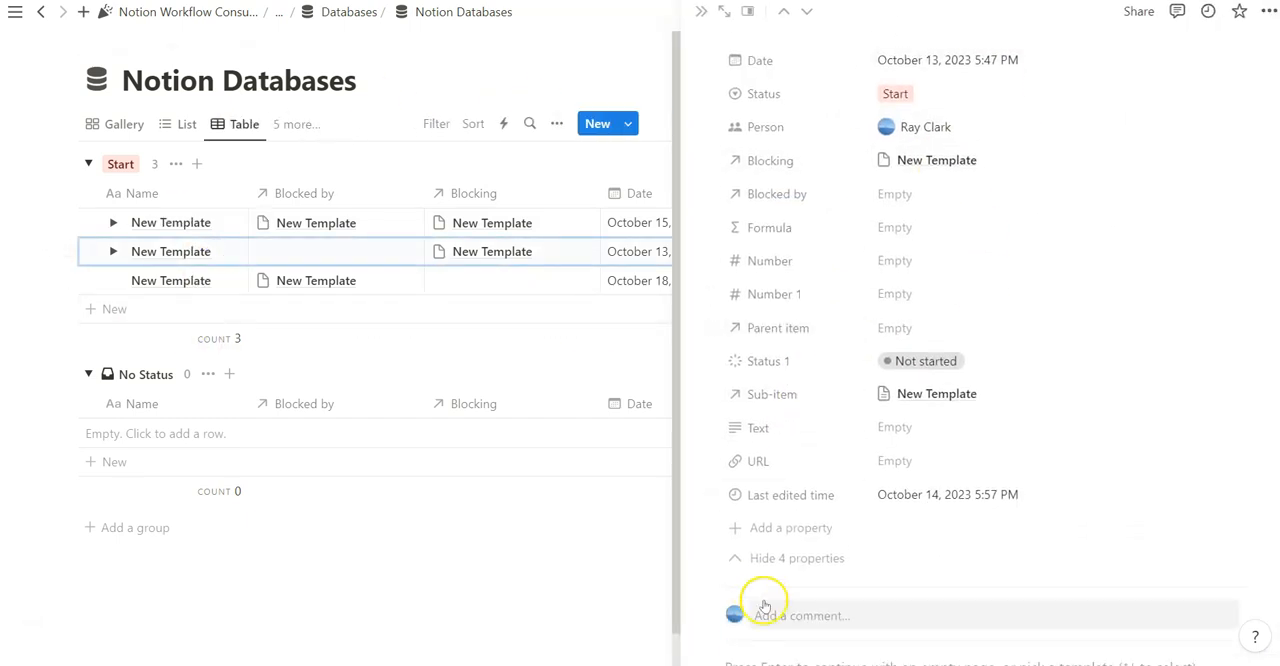
left_click(797, 560)
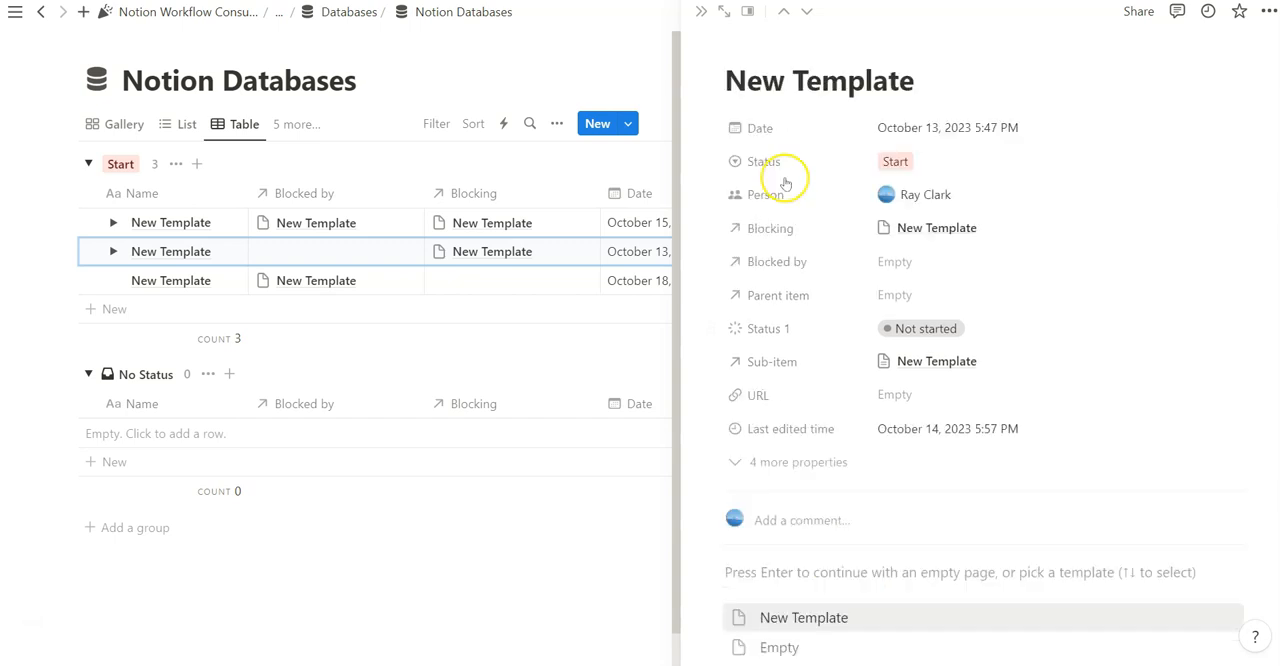
left_click(797, 466)
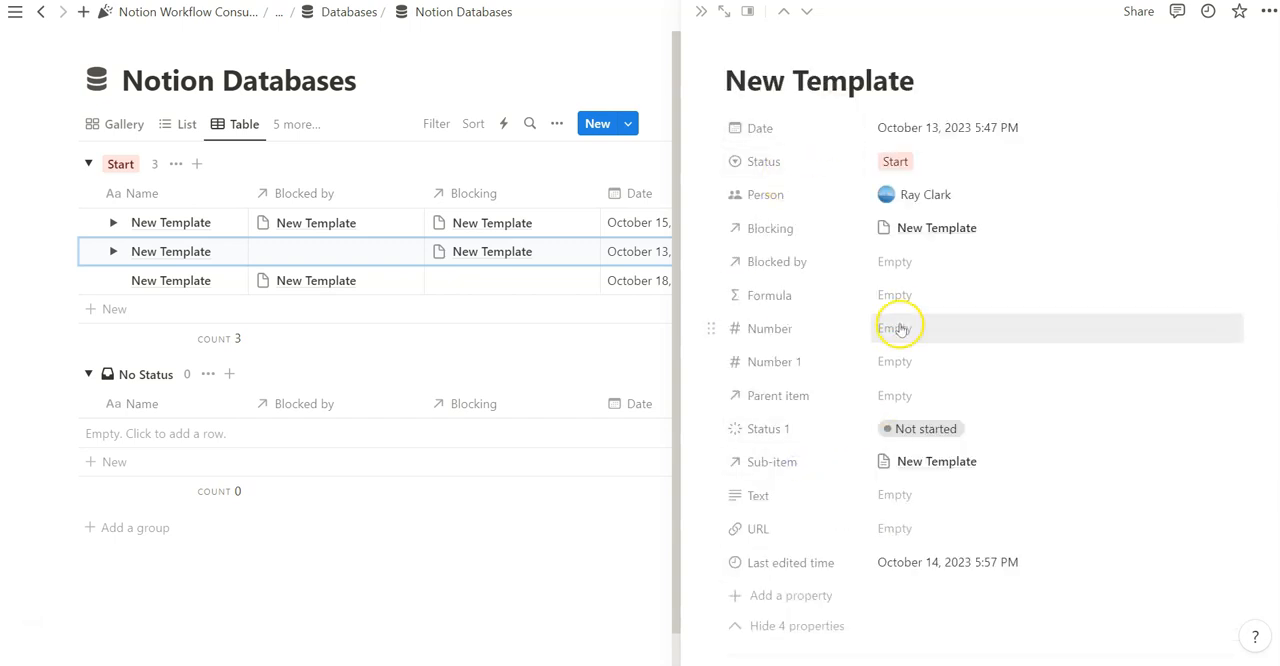
scroll(909, 377, "down", 1)
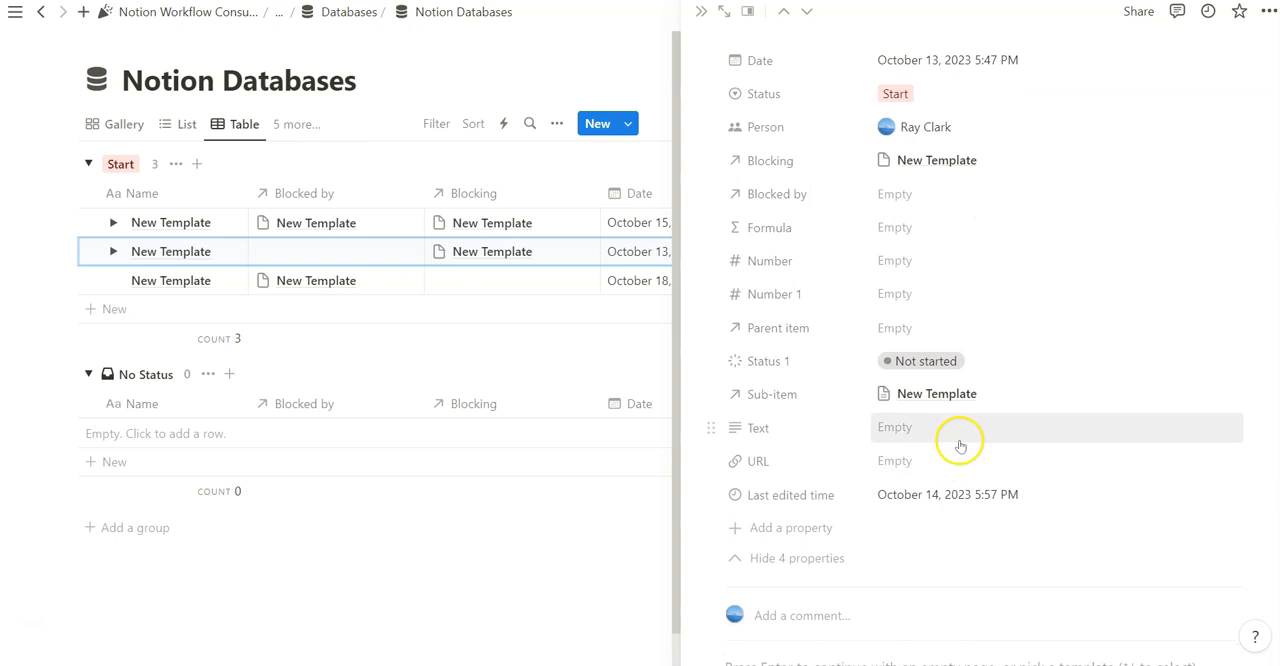
left_click(797, 558)
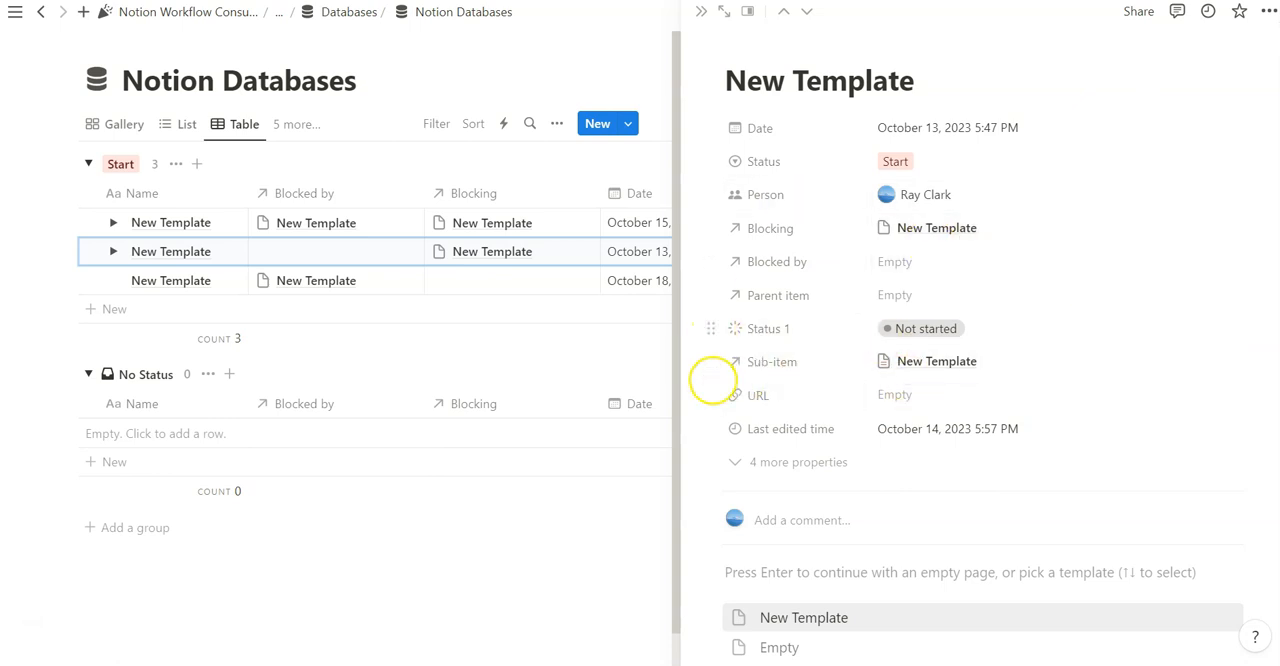
Set the URL property's visibility to Hide when empty from within the October 13 entry
left_click(713, 395)
mouse_move(827, 490)
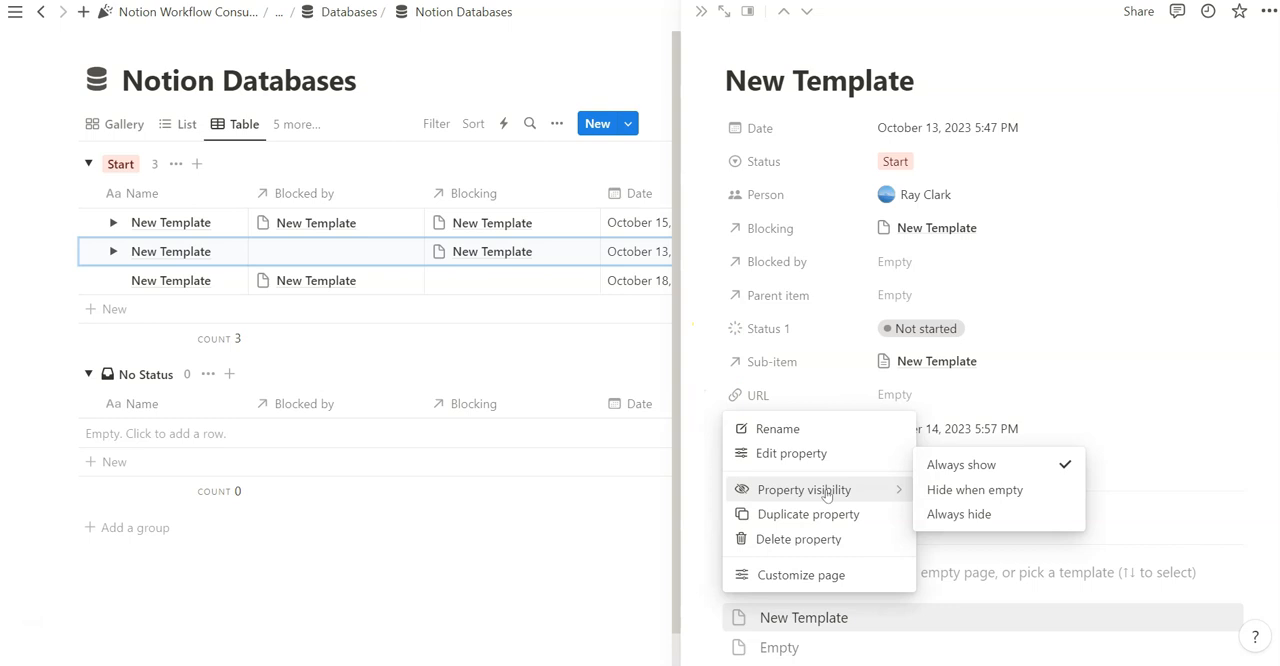
left_click(972, 490)
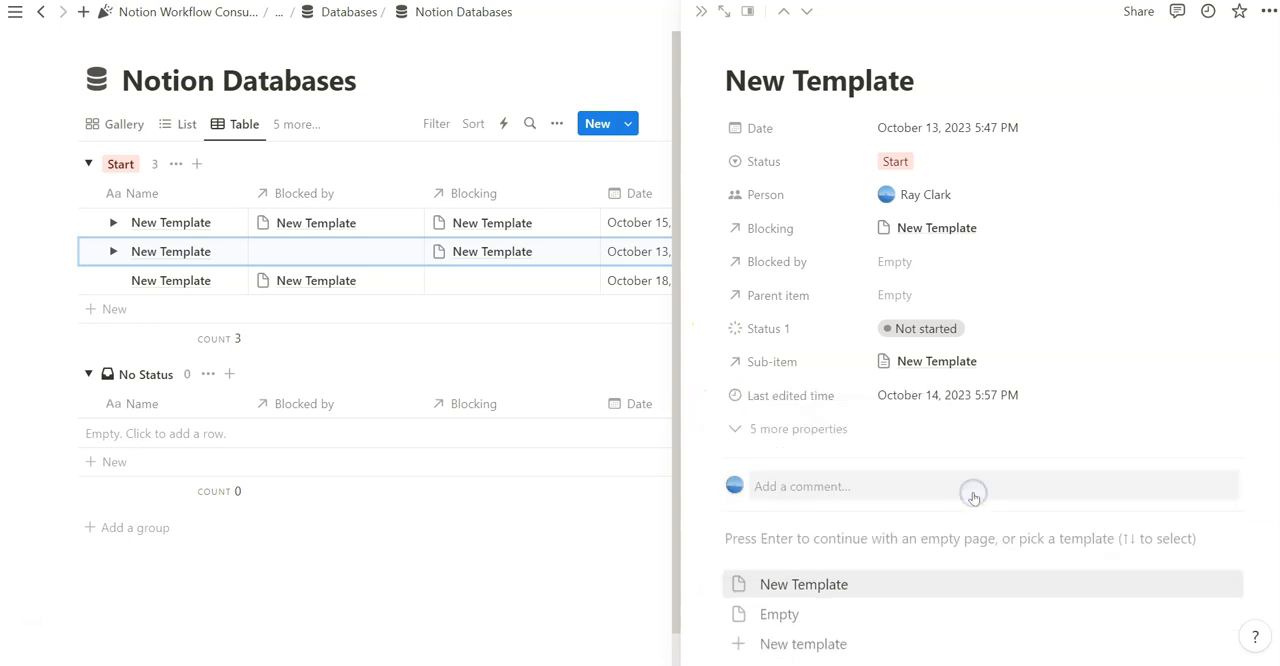
Try adding the October 13 entry to favorites and check the sidebar's Favorites list
left_click(1241, 20)
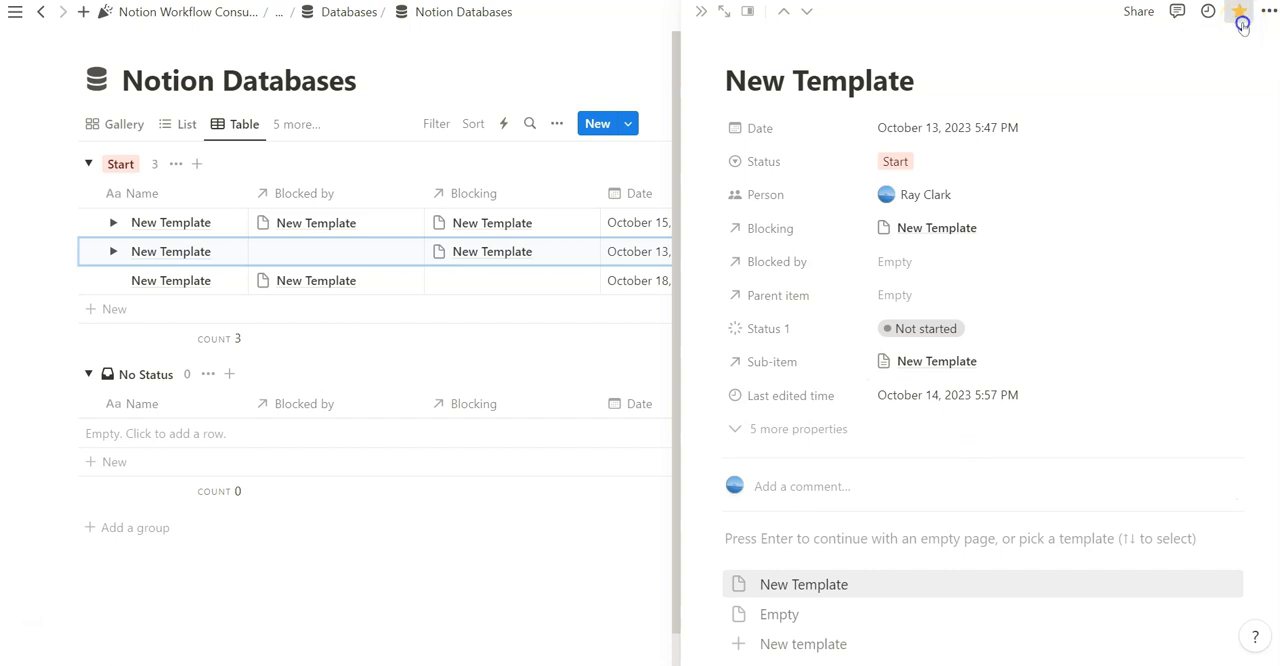
left_click(16, 12)
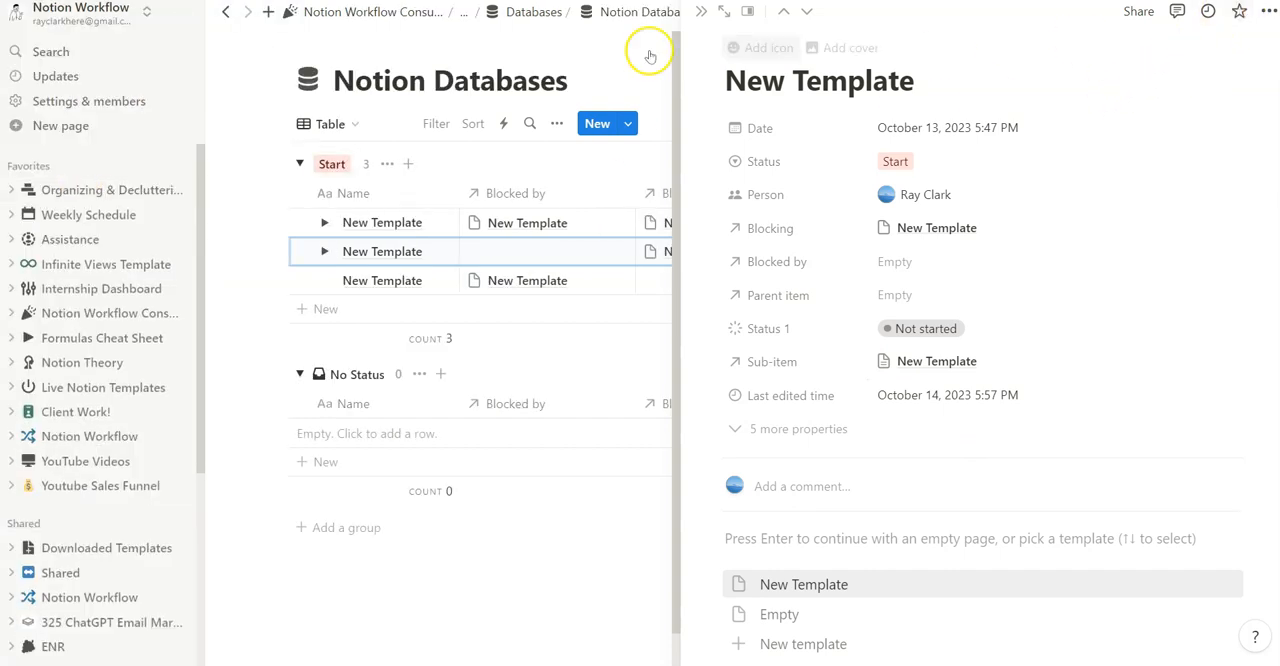
left_click(186, 16)
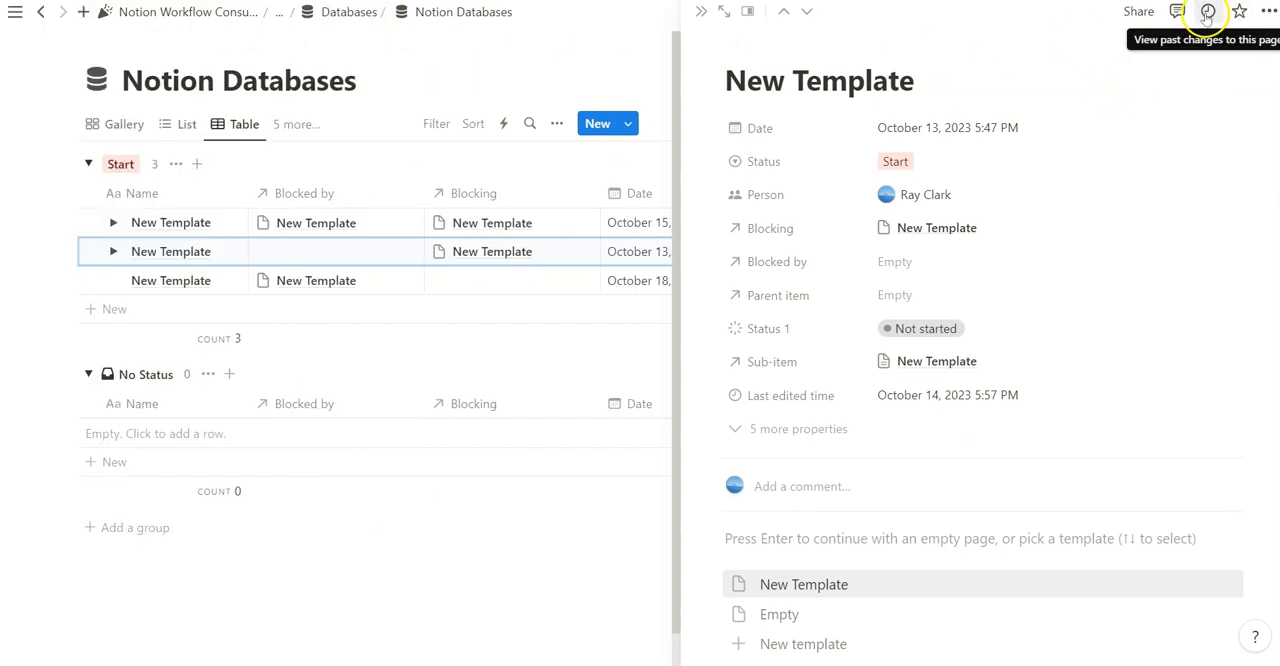
Review the October 13 entry's update history, comments, sharing and Publish to web options
left_click(1207, 12)
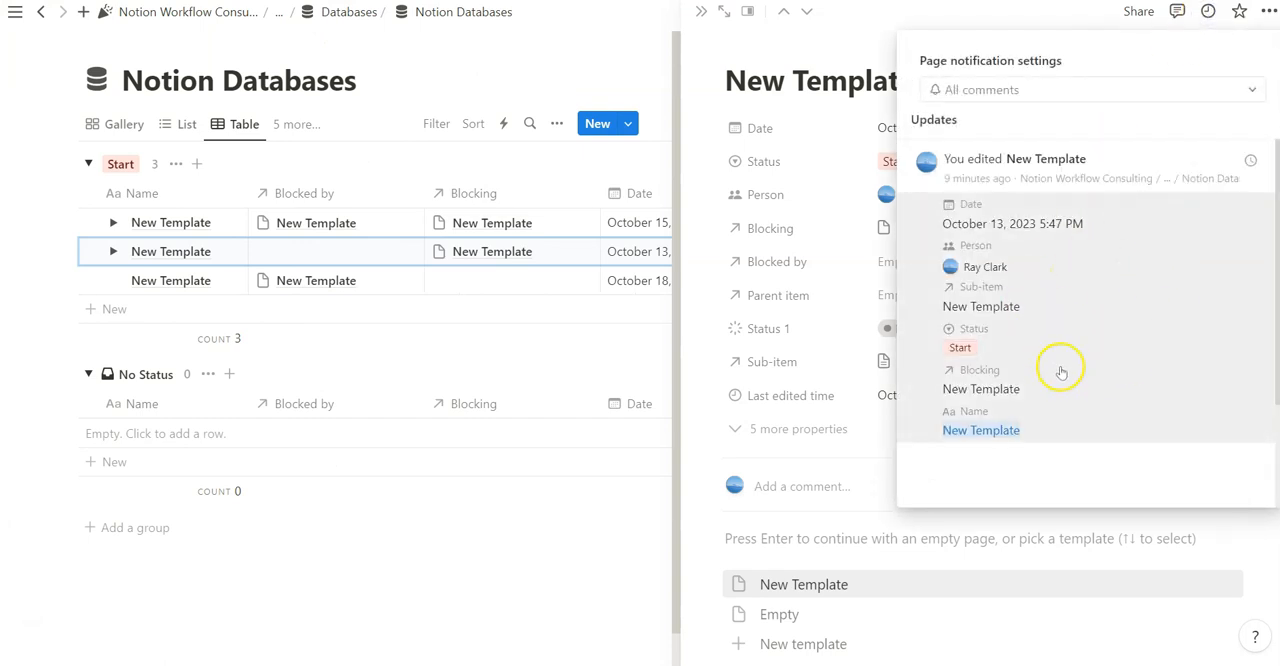
left_click(1177, 11)
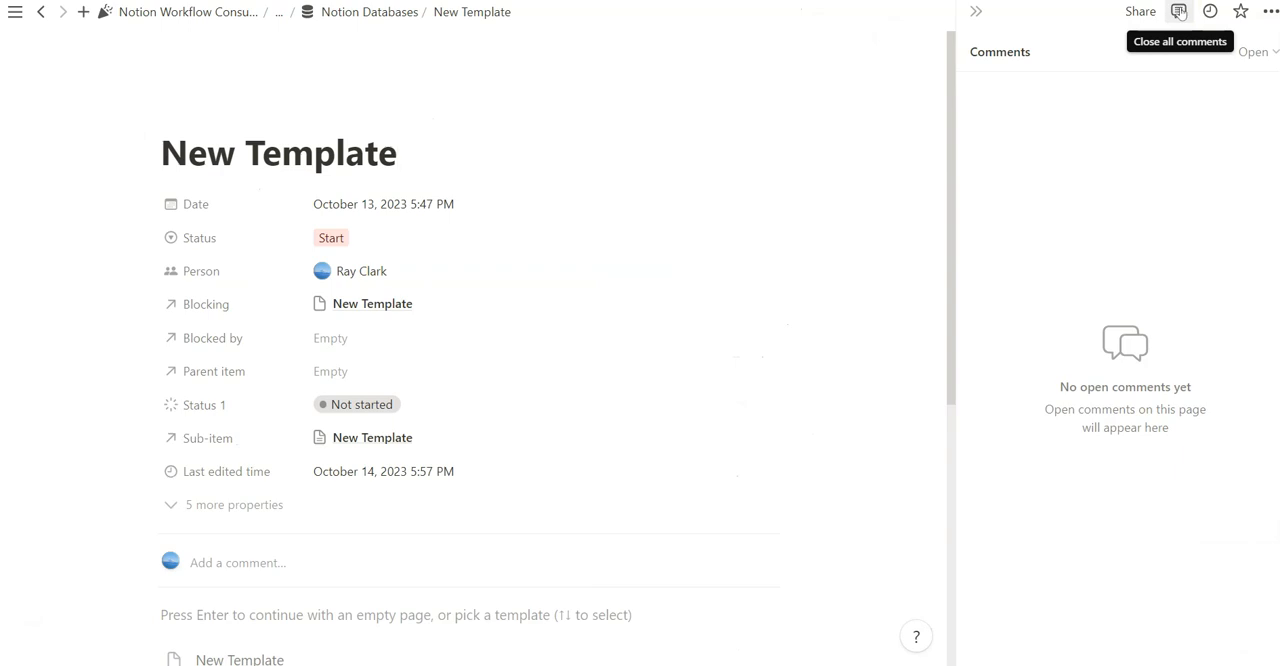
left_click(1179, 11)
left_click(1140, 11)
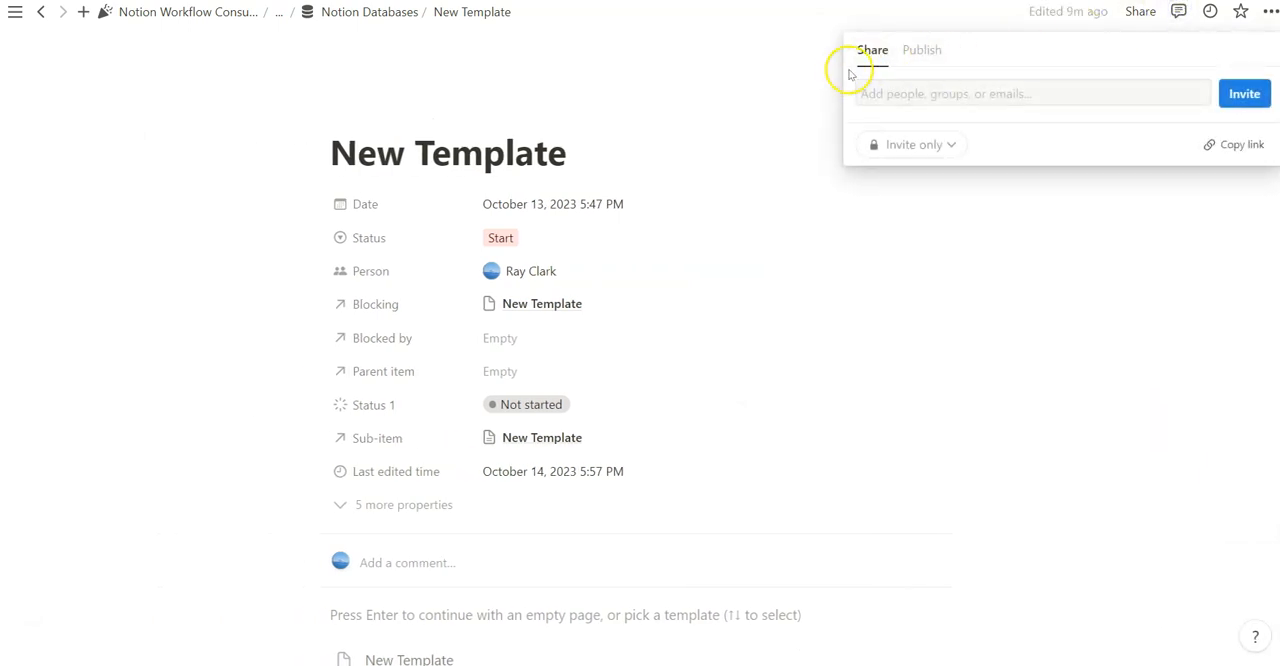
left_click(924, 50)
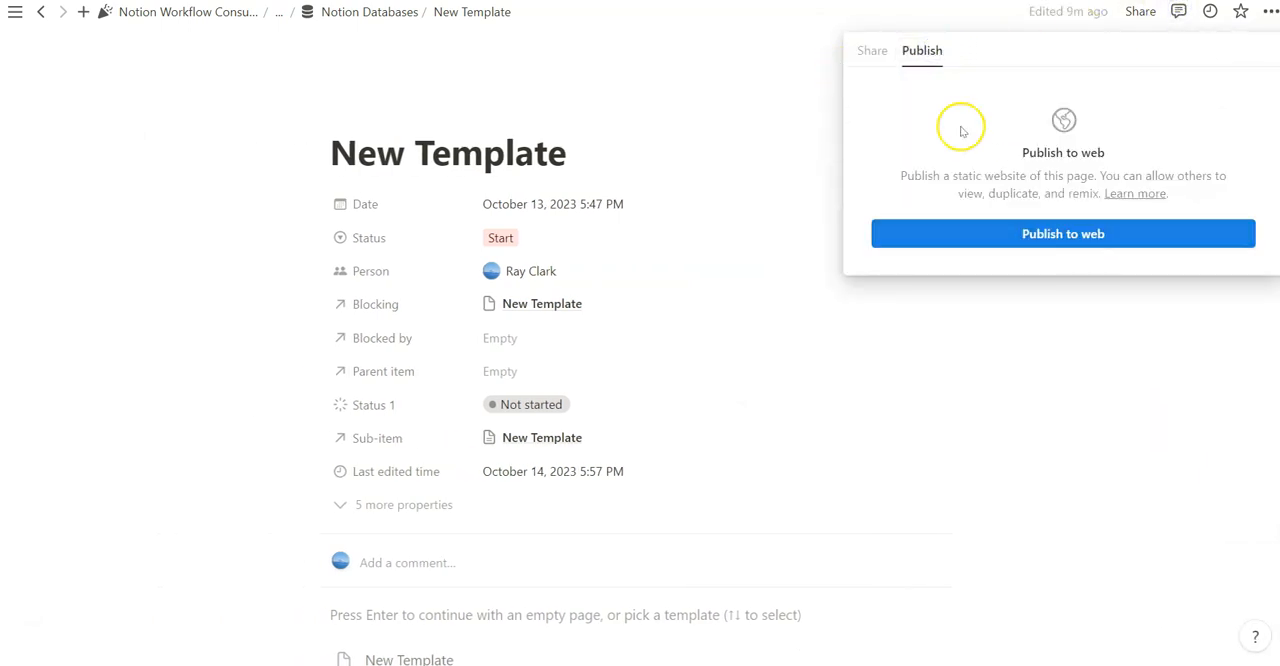
left_click(617, 126)
Examine the Notion Databases page's options for locking, history, analytics, export and connections
scroll(617, 122, "down", 5)
scroll(480, 286, "up", 5)
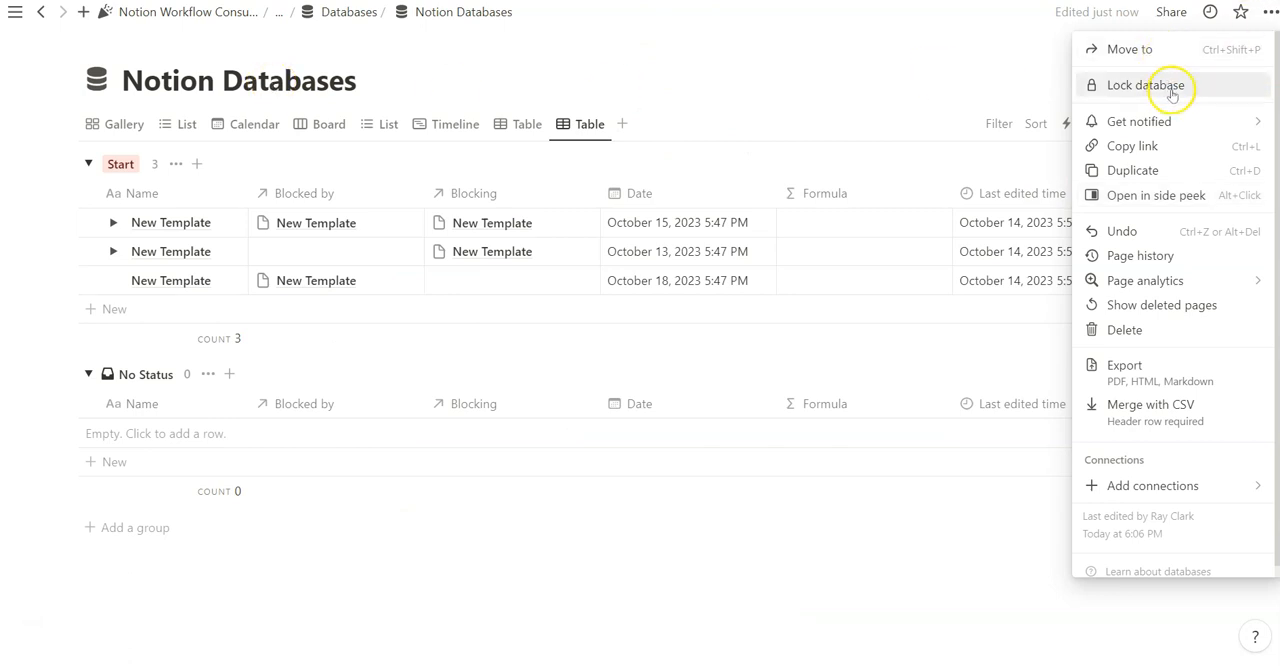
scroll(1180, 480, "down", 1)
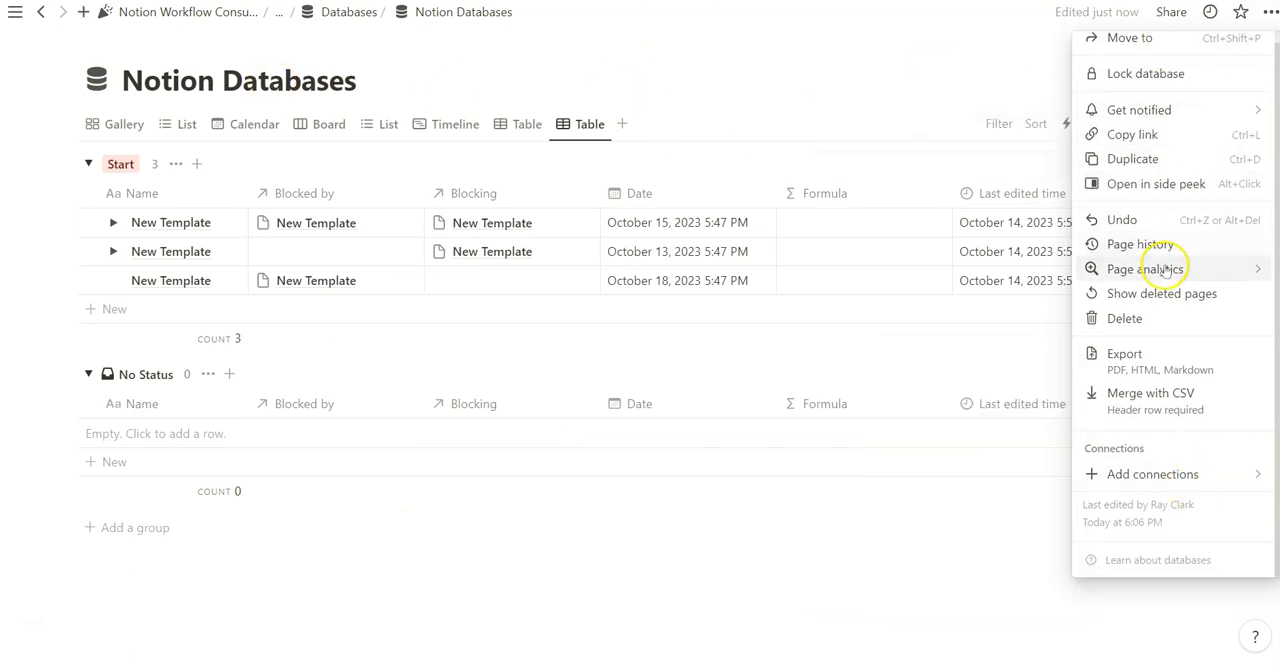
scroll(1150, 140, "up", 1)
View the database's template list in the List view grouped by person, and open that view's options
mouse_move(1163, 112)
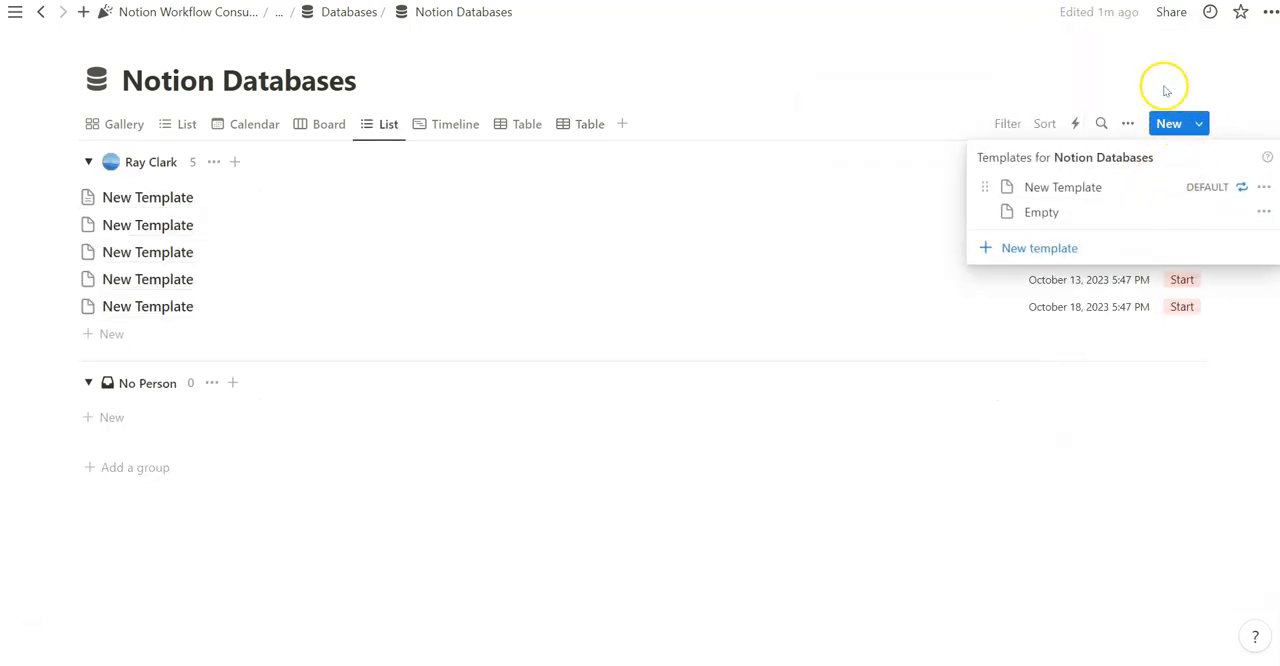
left_click(1164, 85)
left_click(1124, 124)
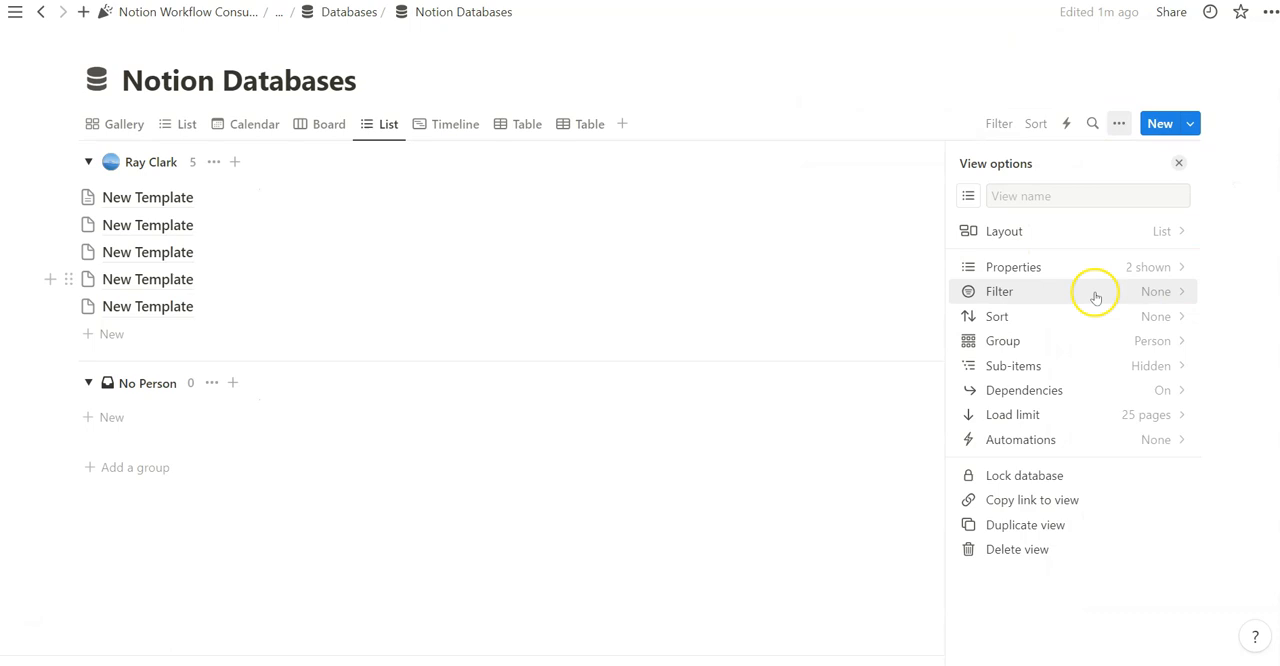